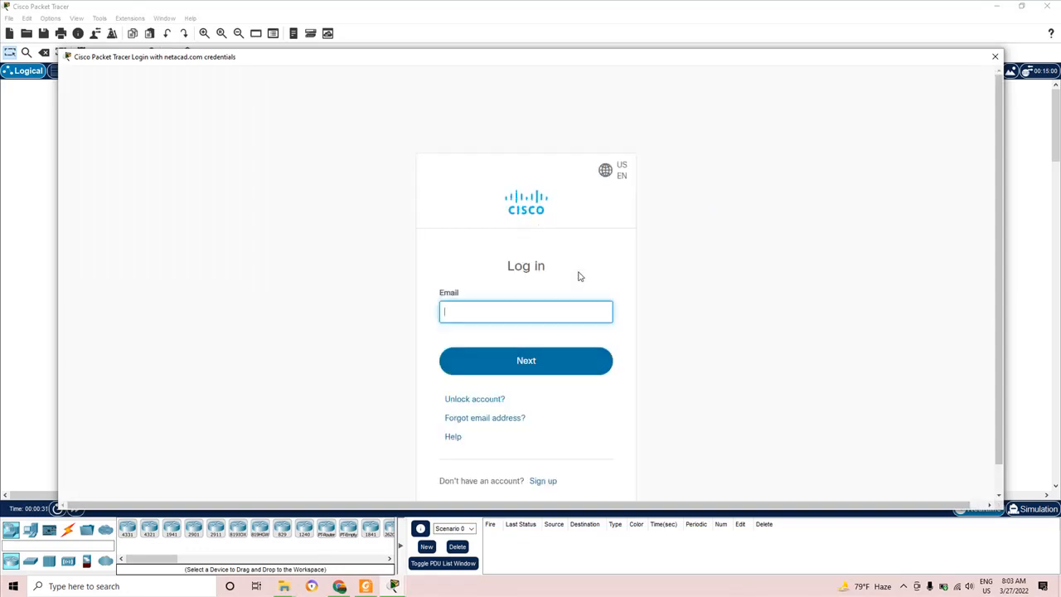
# - Sign in to Packet Tracer by entering the netacad account e-mail and password
pyautogui.click(504, 307)
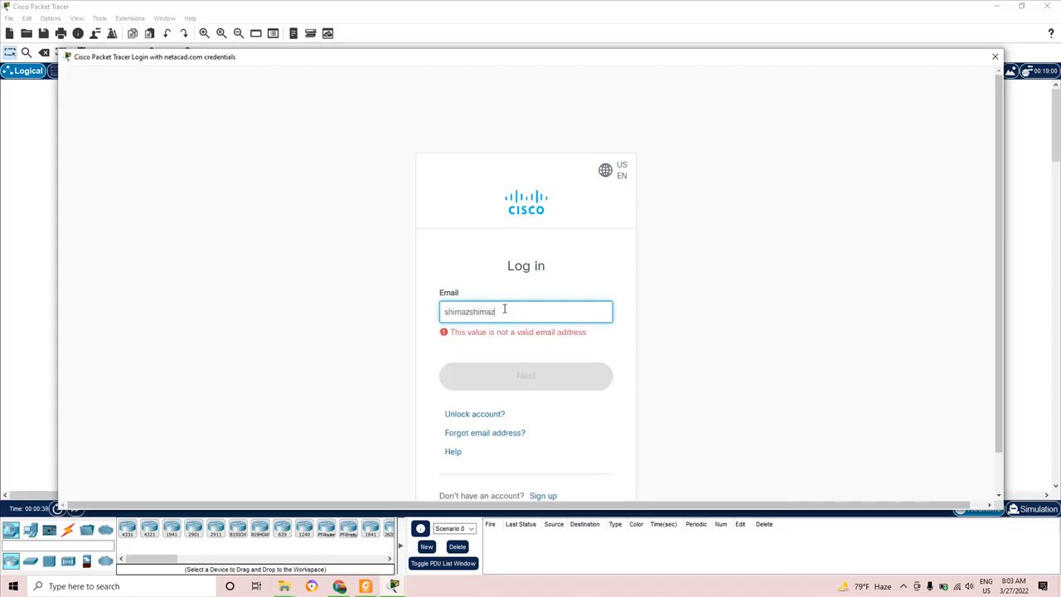
pyautogui.click(541, 360)
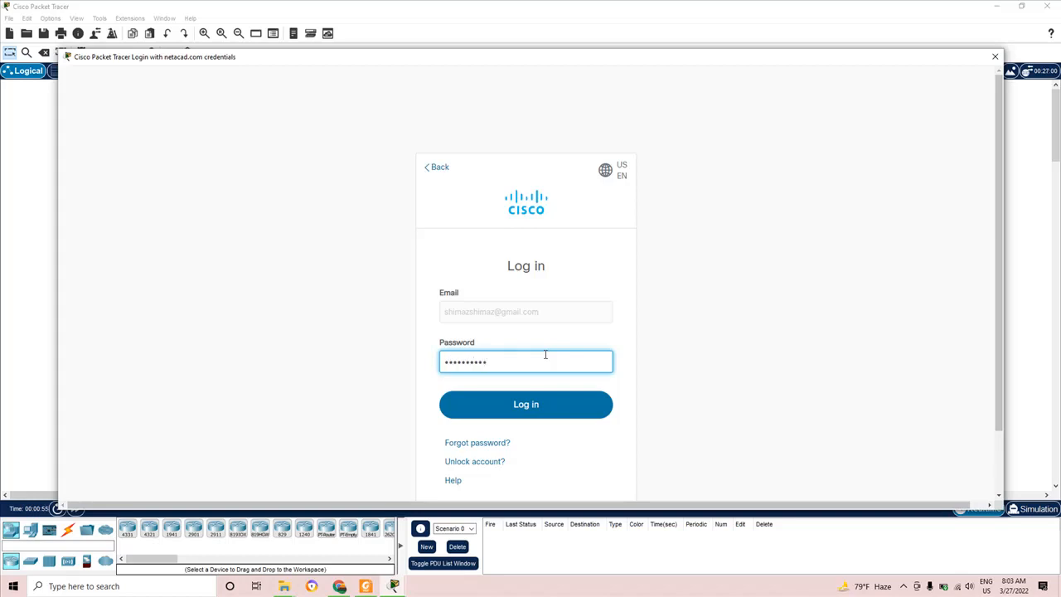
pyautogui.click(572, 409)
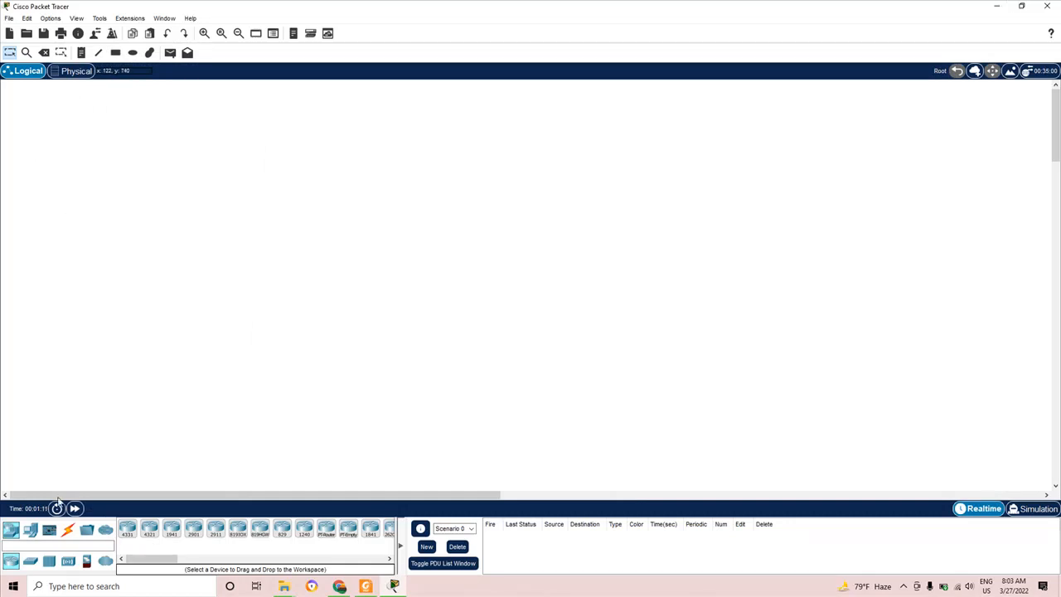
# - Review the Step 1 extended-ACL topology diagram in the lab PDF, then return to Packet Tracer
pyautogui.click(393, 588)
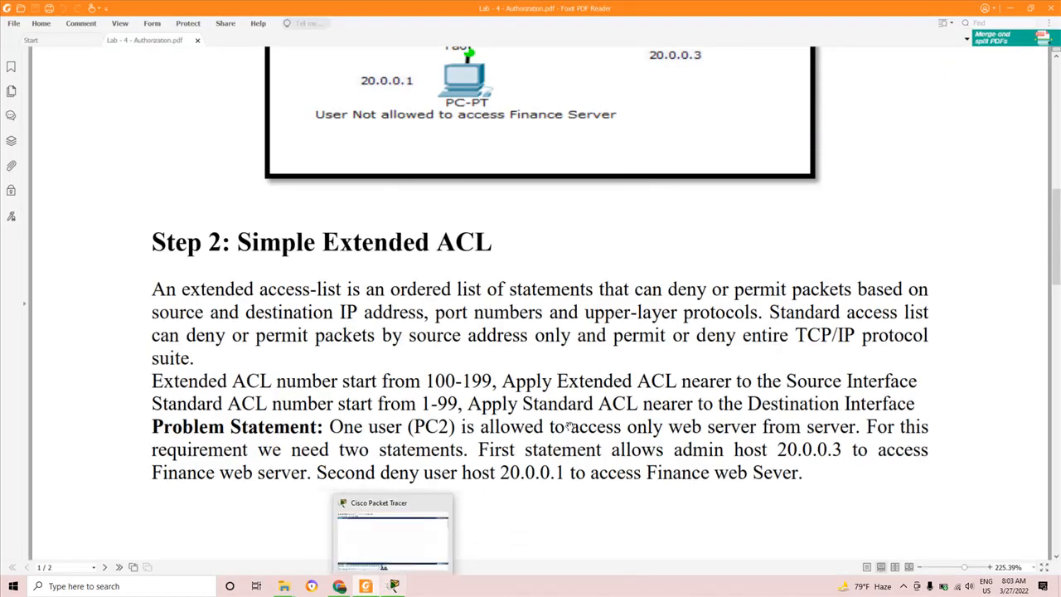
pyautogui.scroll(5, 602, 370)
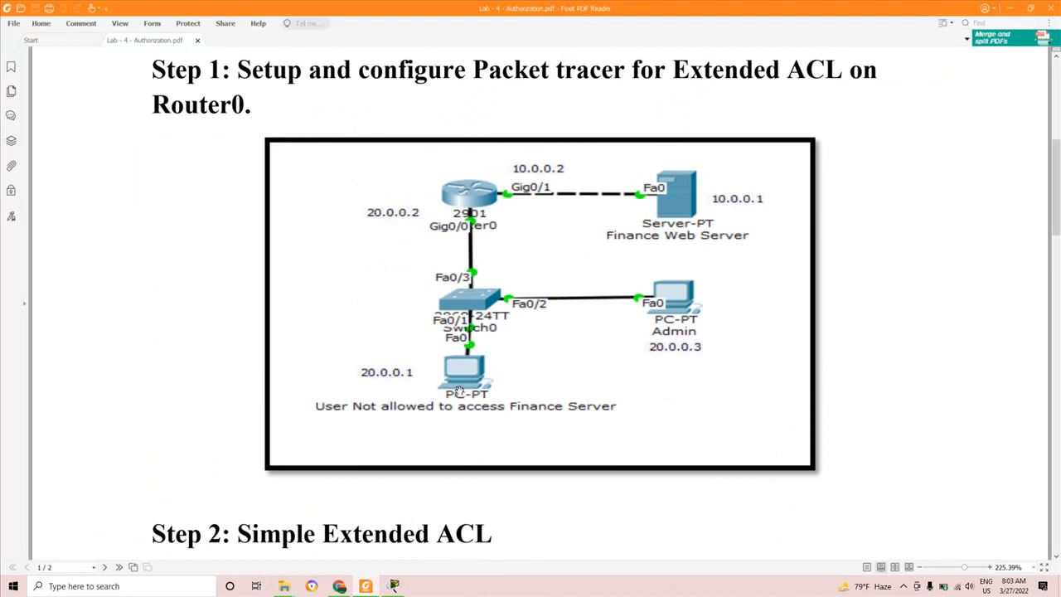
pyautogui.hotkey('alt', 'Tab')
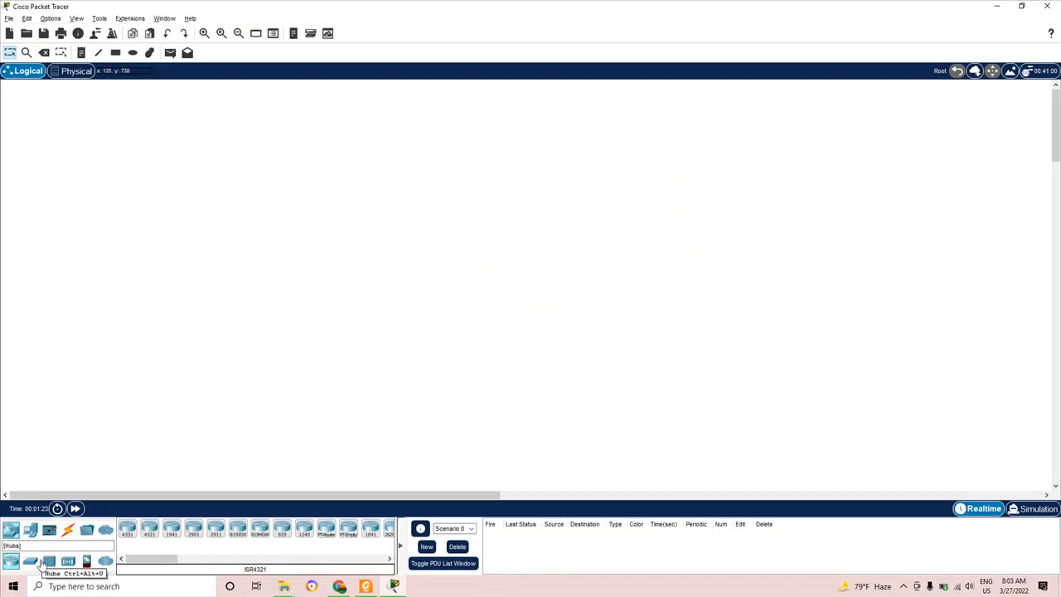
# - Place a Server-PT at upper right, PC0 at lower left and PC1 near the centre
pyautogui.click(30, 530)
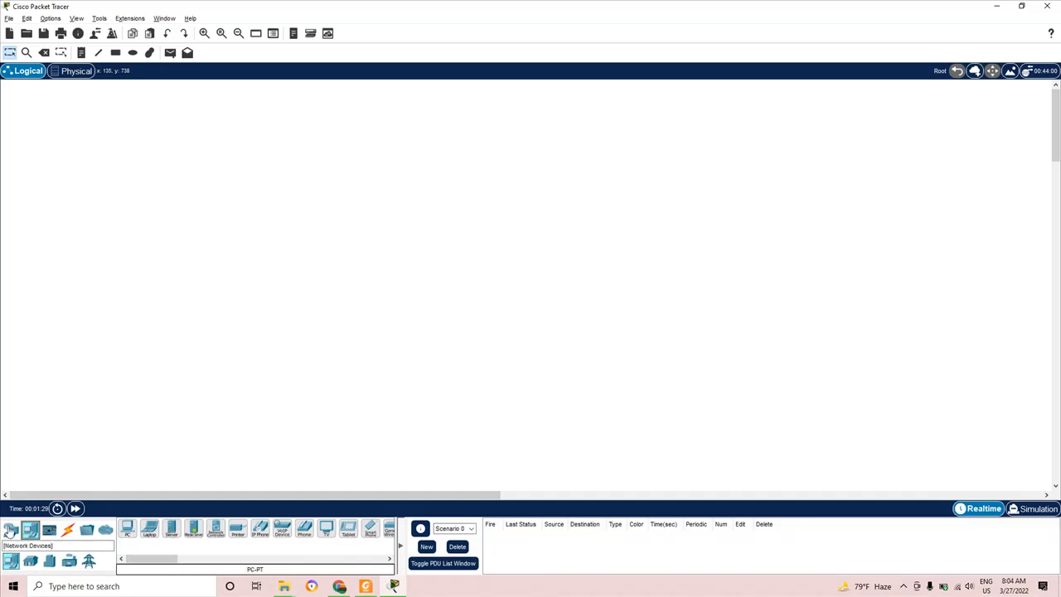
pyautogui.click(12, 531)
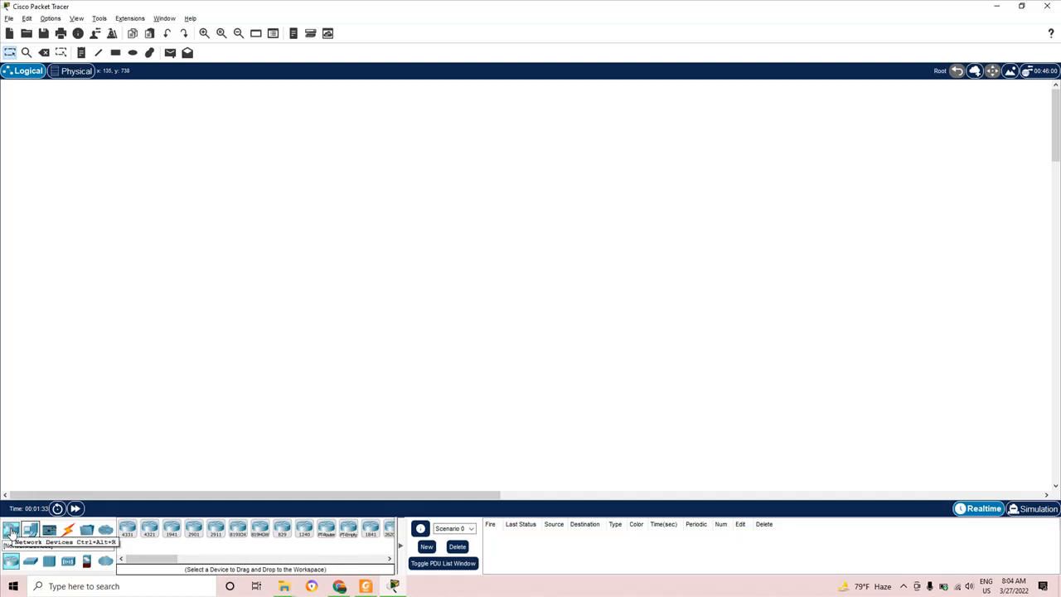
pyautogui.click(30, 531)
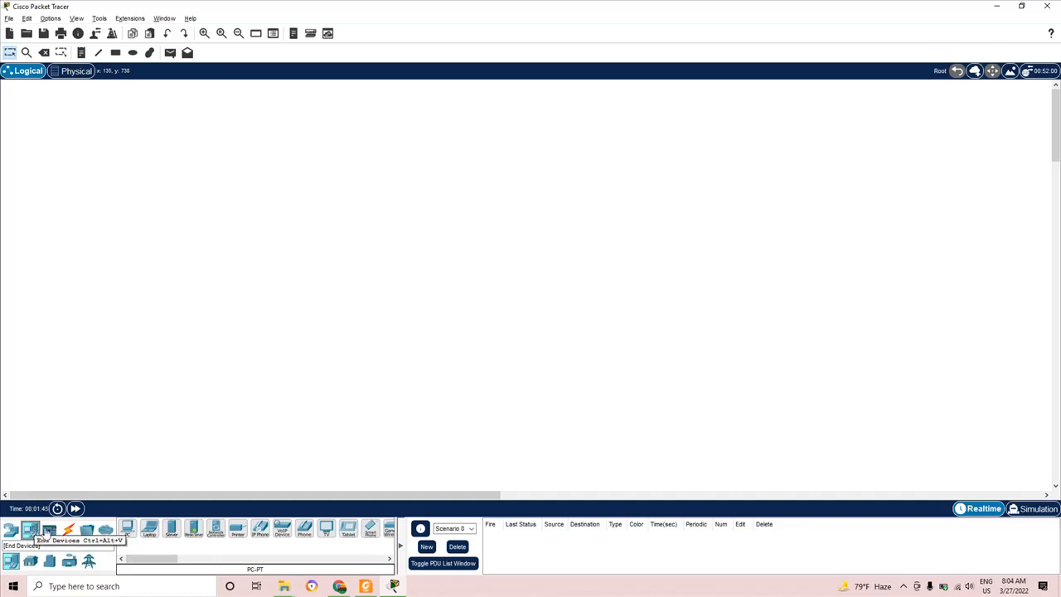
pyautogui.moveTo(173, 537); pyautogui.dragTo(593, 205)
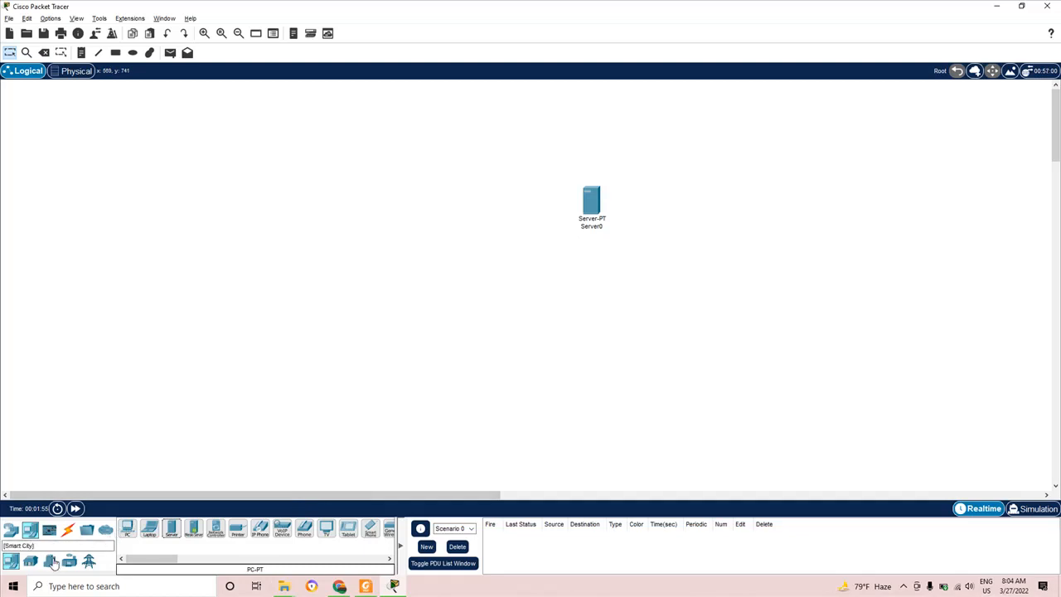
pyautogui.moveTo(130, 539); pyautogui.dragTo(173, 412)
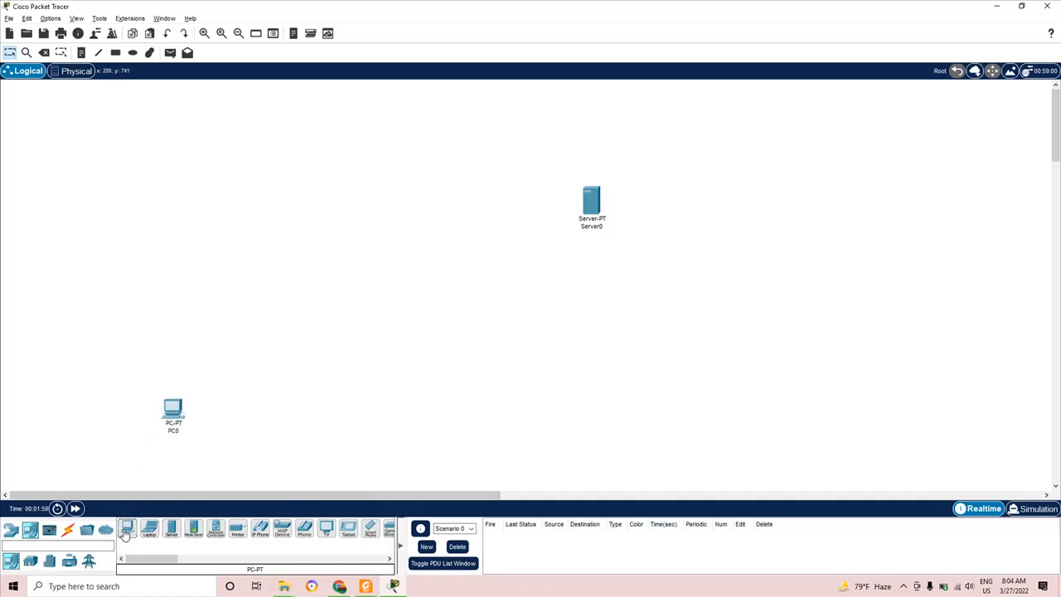
pyautogui.moveTo(126, 533); pyautogui.dragTo(485, 345)
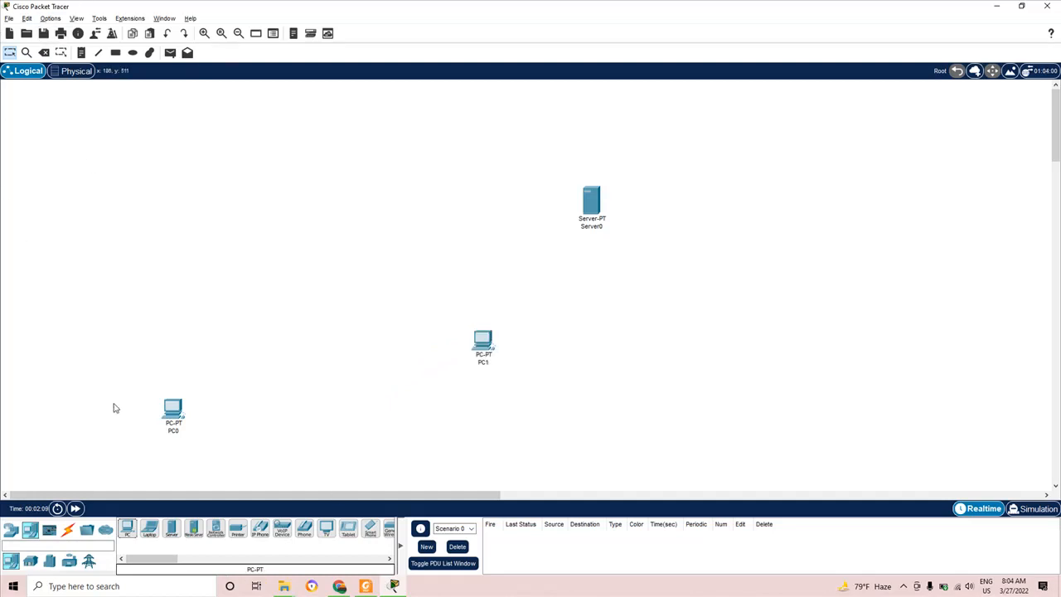
pyautogui.click(9, 530)
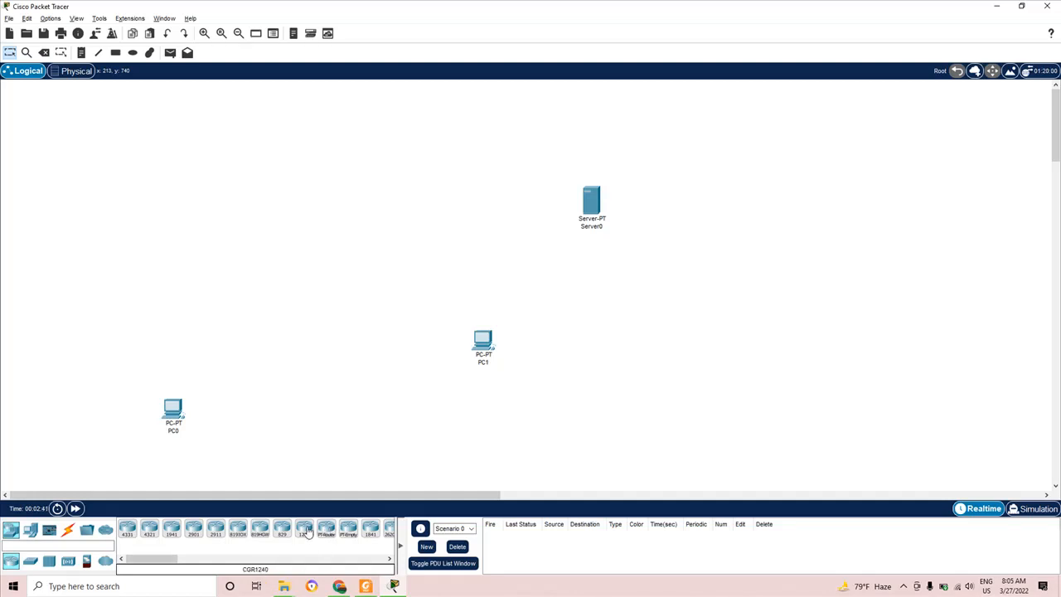
# - Add Router0 at upper left and Switch0 below it, adjusting PC1 and Router0 positions
pyautogui.moveTo(325, 532); pyautogui.dragTo(177, 180)
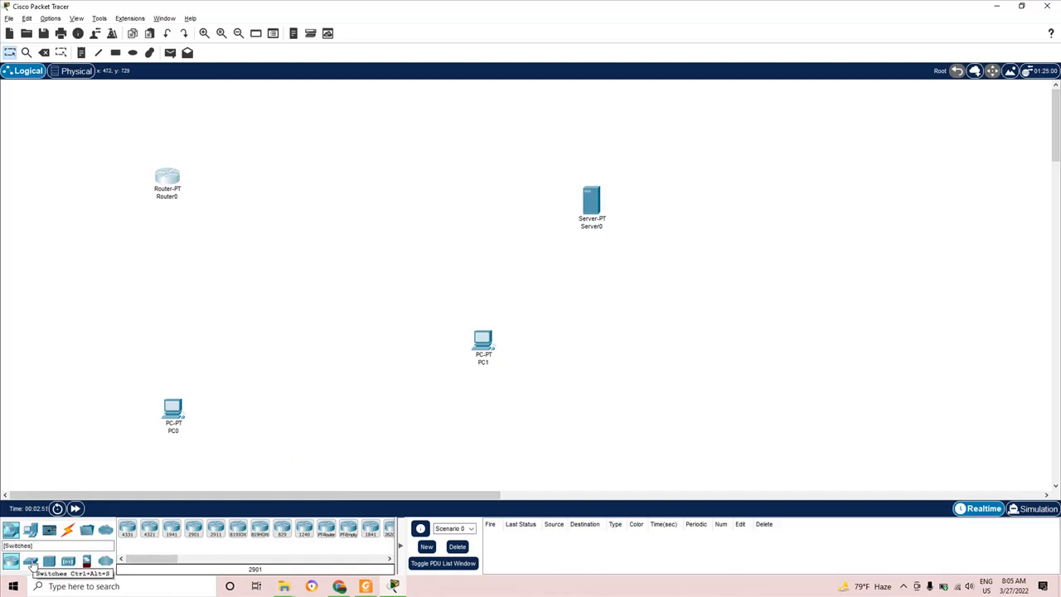
pyautogui.click(31, 562)
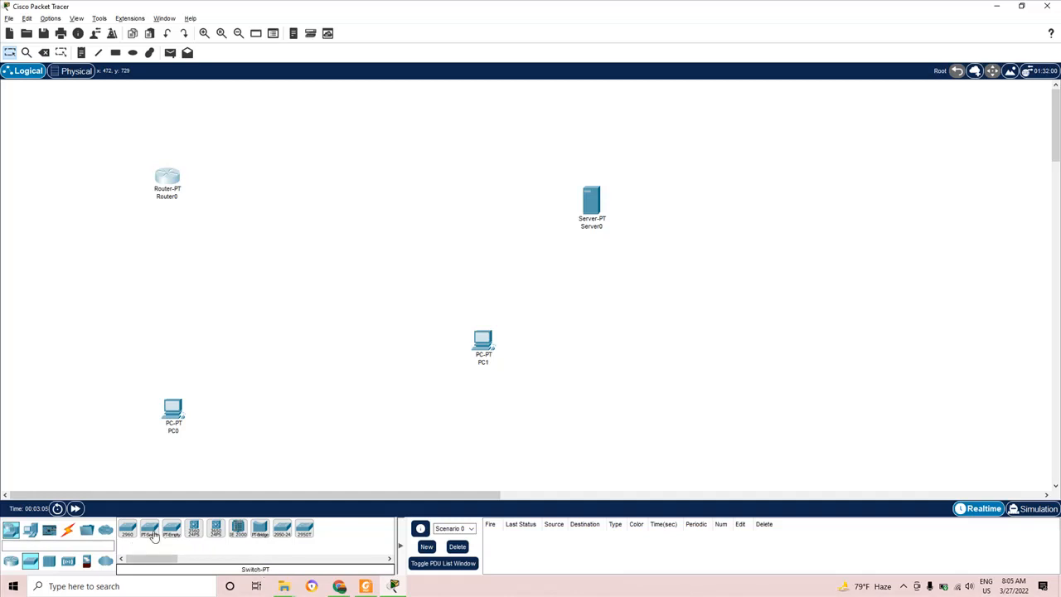
pyautogui.moveTo(149, 530); pyautogui.dragTo(178, 305)
pyautogui.moveTo(488, 342); pyautogui.dragTo(507, 373)
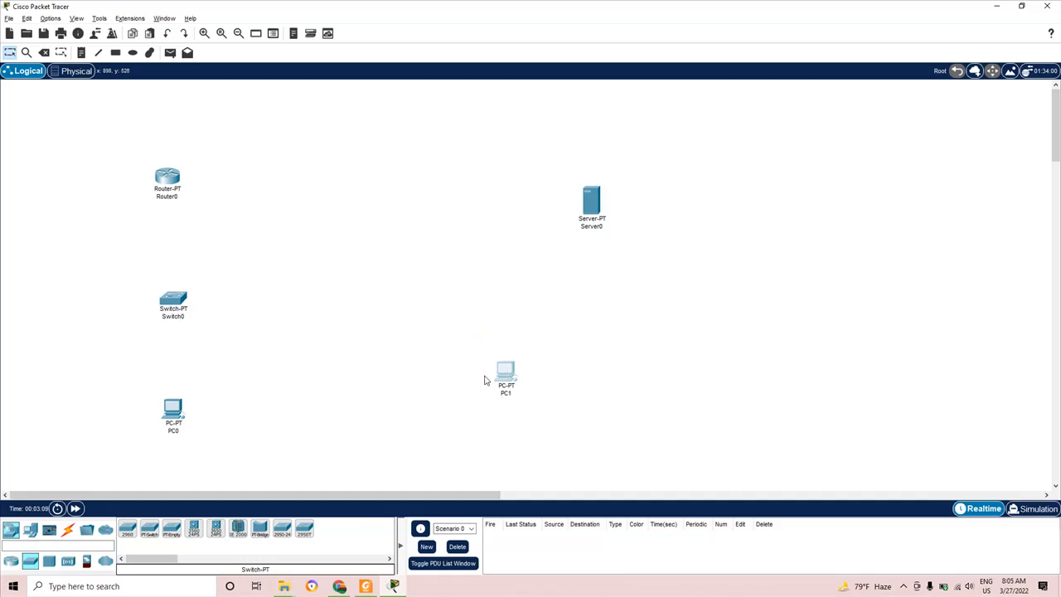
pyautogui.moveTo(170, 181); pyautogui.dragTo(183, 182)
pyautogui.click(67, 534)
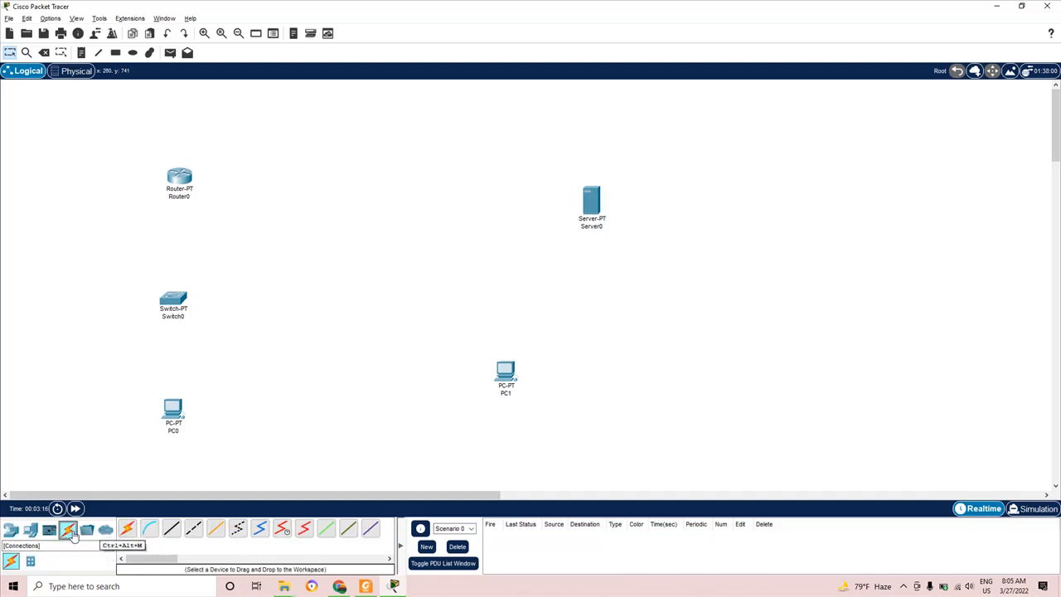
# - Cable Router0 to Server0 and to Switch0 using automatic connection type
pyautogui.click(128, 533)
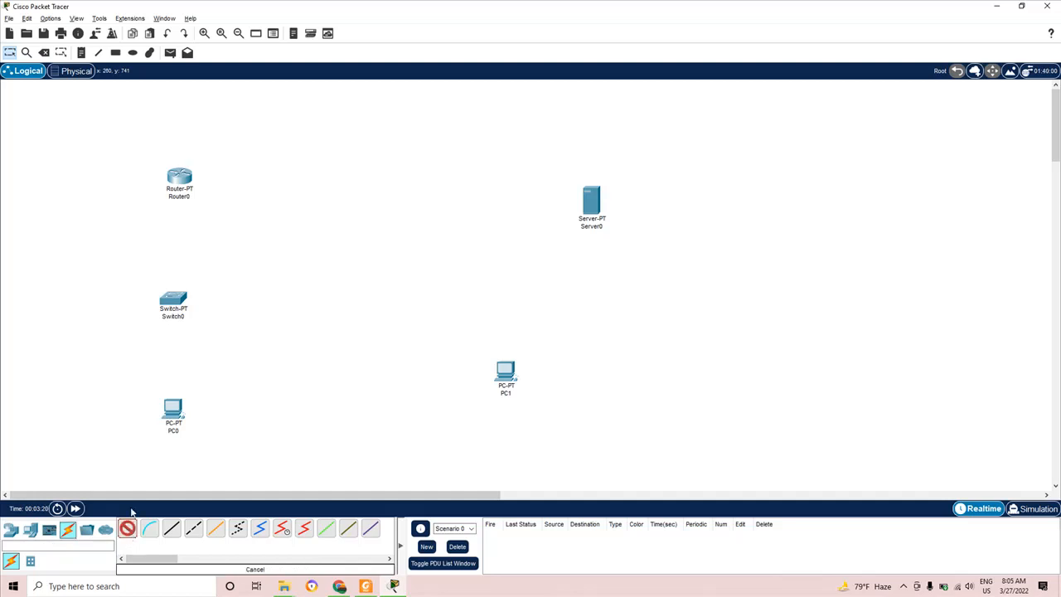
pyautogui.click(182, 179)
pyautogui.click(592, 200)
pyautogui.moveTo(593, 205)
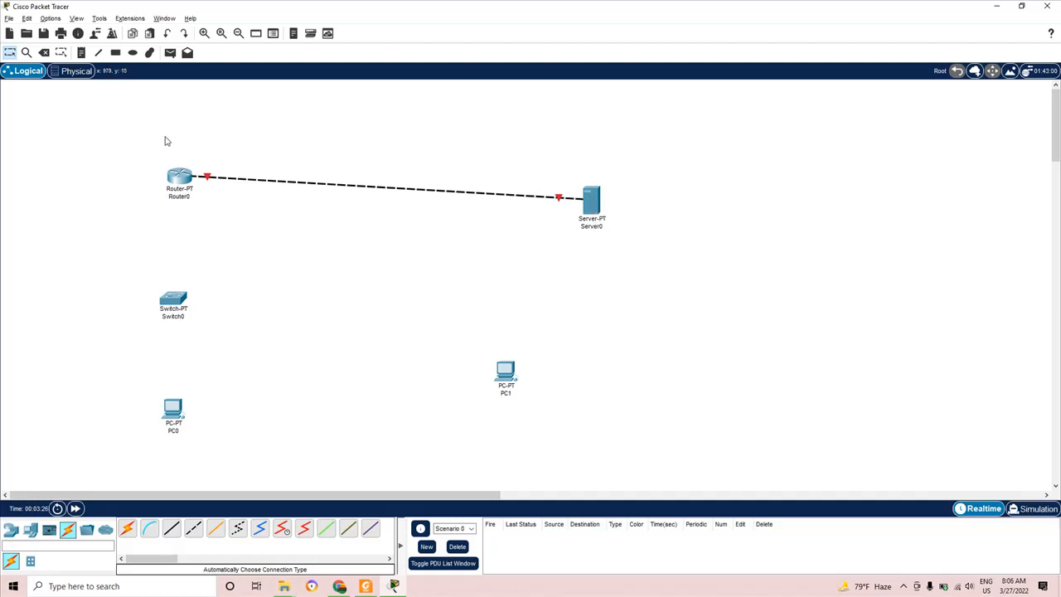
pyautogui.click(127, 528)
pyautogui.click(174, 176)
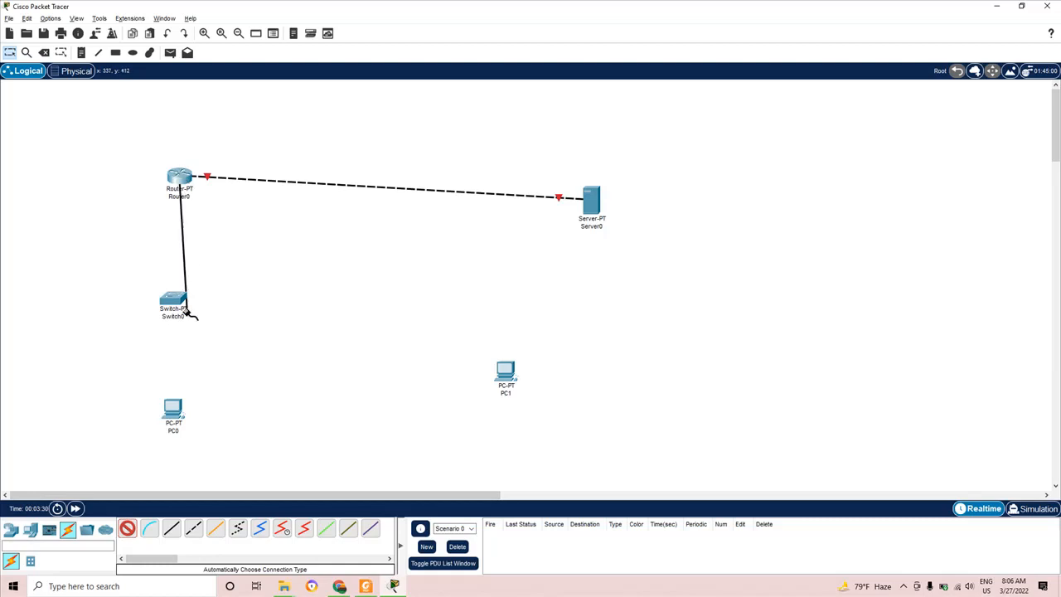
pyautogui.click(175, 301)
# - Cable Switch0 to PC0 and to PC1 using automatic connection type
pyautogui.click(127, 528)
pyautogui.click(175, 298)
pyautogui.click(173, 408)
pyautogui.click(127, 528)
pyautogui.click(174, 300)
pyautogui.click(507, 371)
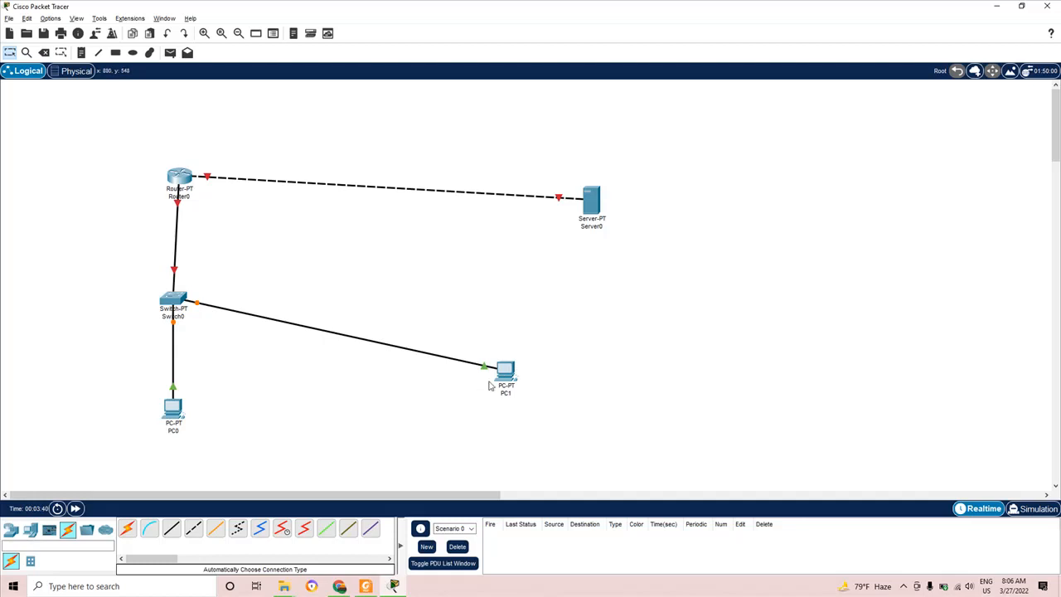
# - Align PC1 level with Switch0 and Server0 level with Router0
pyautogui.moveTo(505, 375); pyautogui.dragTo(534, 318)
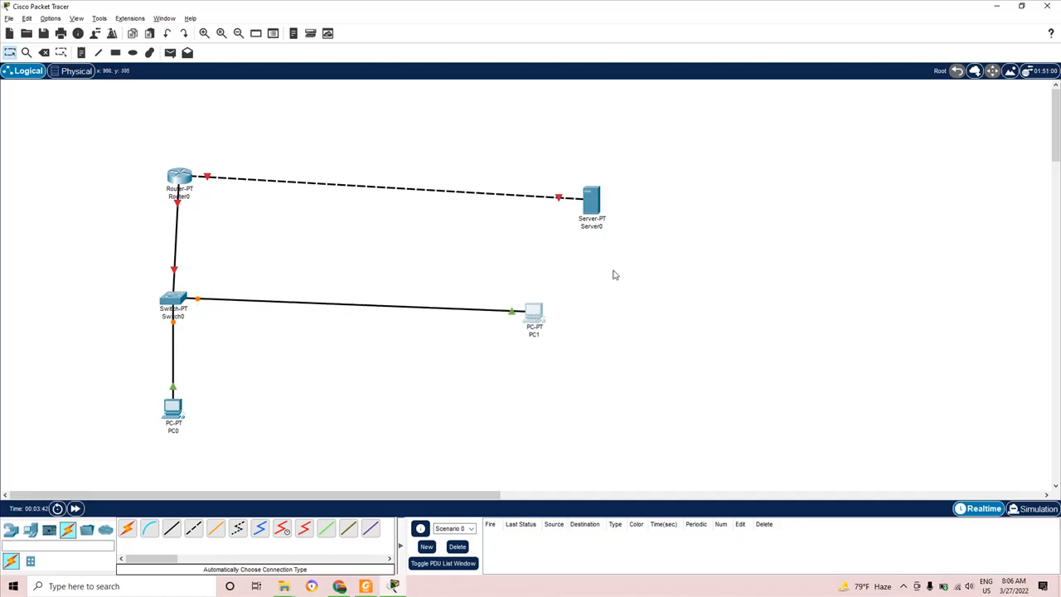
pyautogui.moveTo(596, 210); pyautogui.dragTo(532, 199)
pyautogui.moveTo(541, 319); pyautogui.dragTo(535, 301)
pyautogui.moveTo(526, 187); pyautogui.dragTo(526, 181)
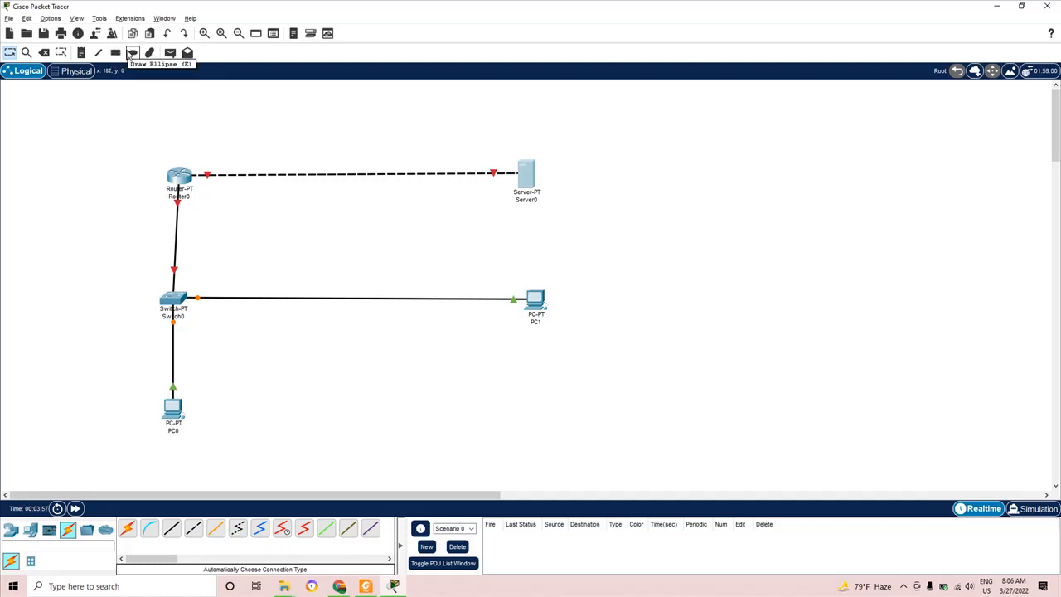
# - Add an 'ADMIN' text note just below PC1, checking the lab diagram
pyautogui.click(81, 53)
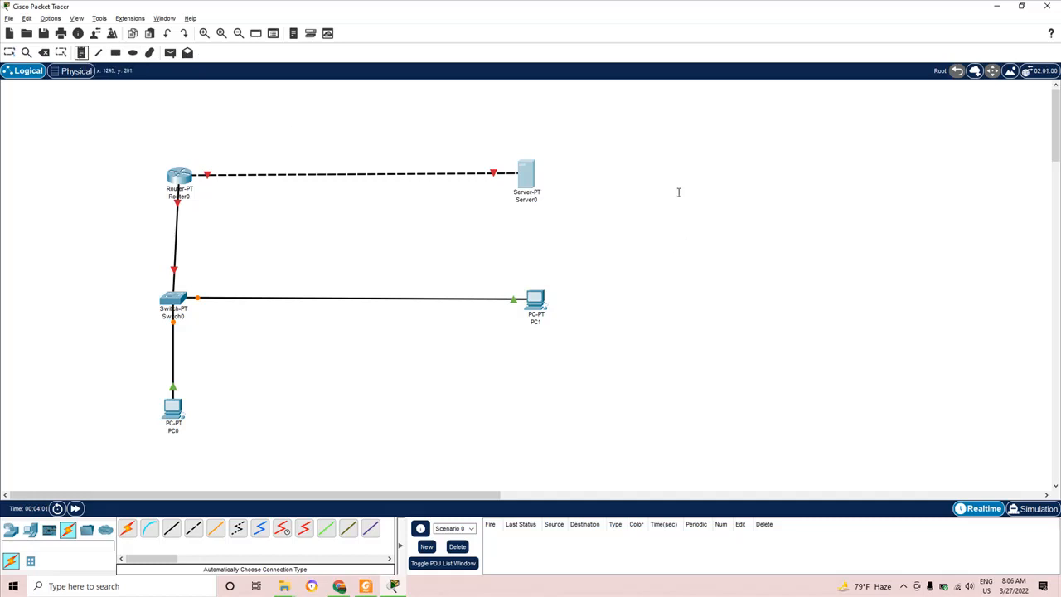
pyautogui.click(512, 335)
pyautogui.write('ADMIN')
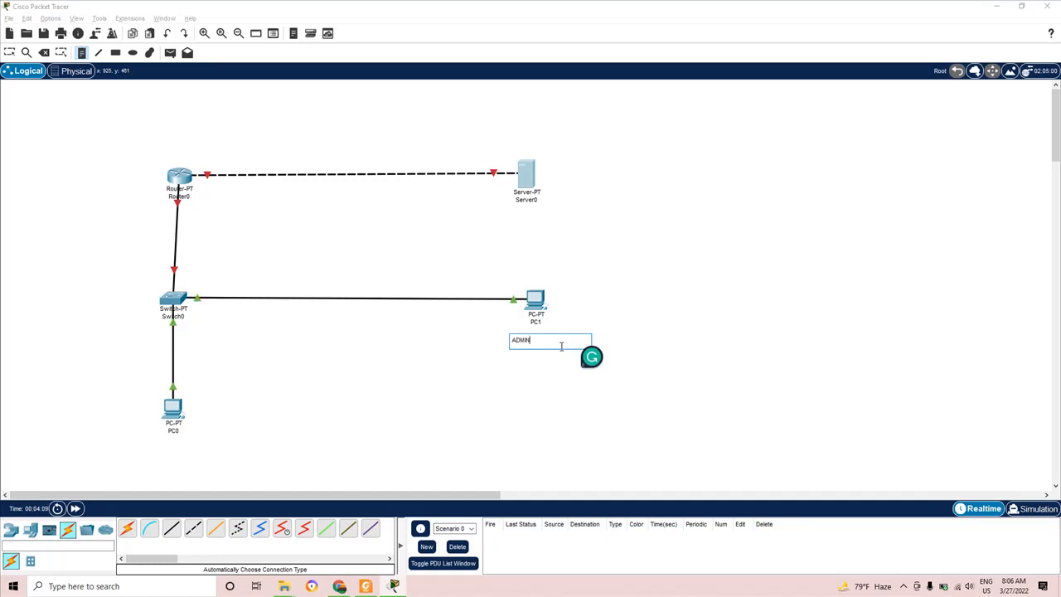
pyautogui.click(369, 587)
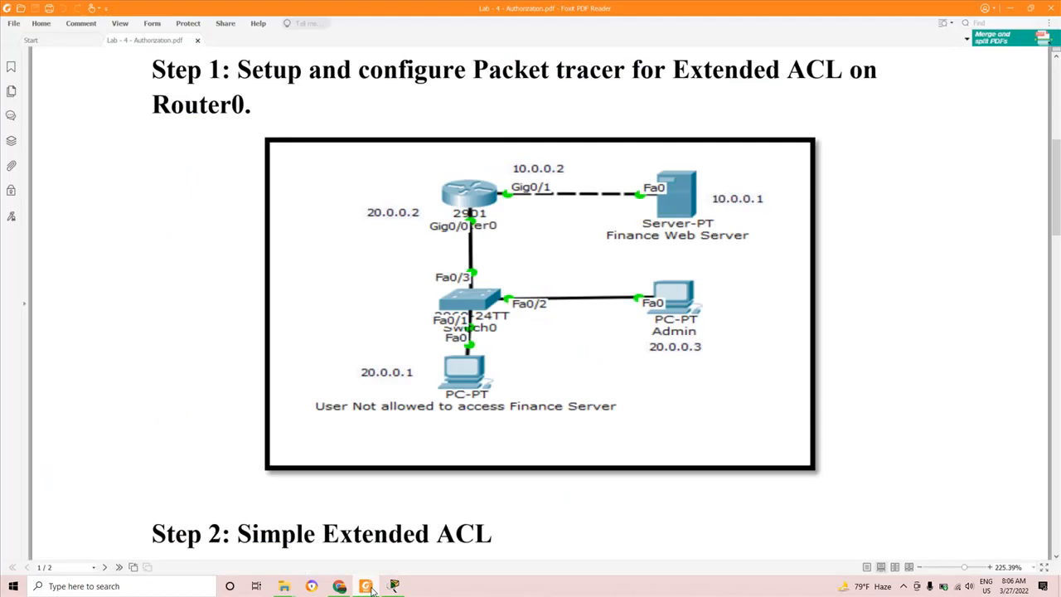
pyautogui.click(368, 587)
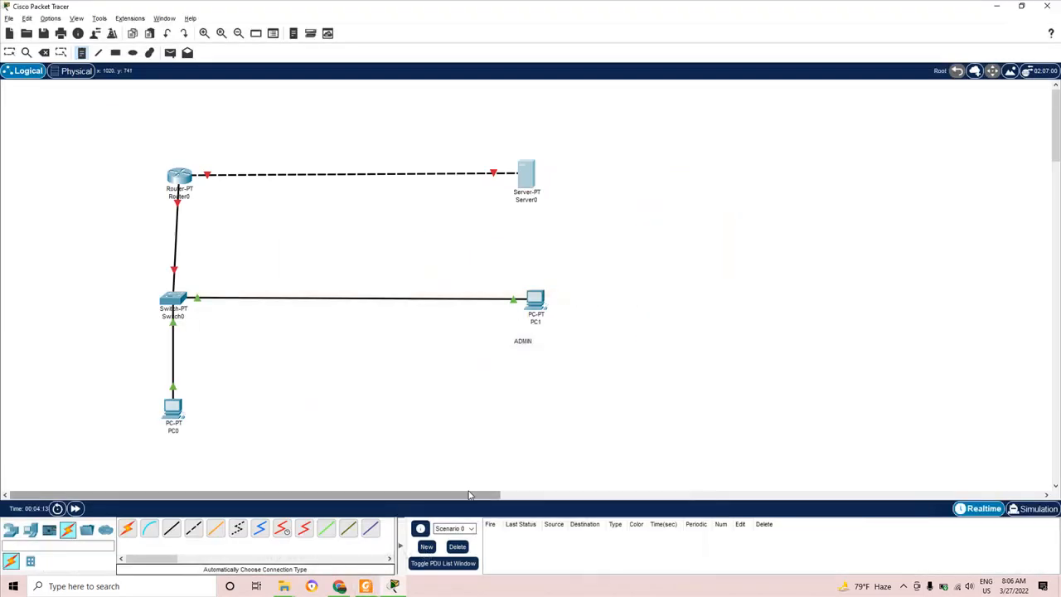
# - Add a '20.0.0.3' note beside ADMIN, then cancel a note started below Server0
pyautogui.click(542, 339)
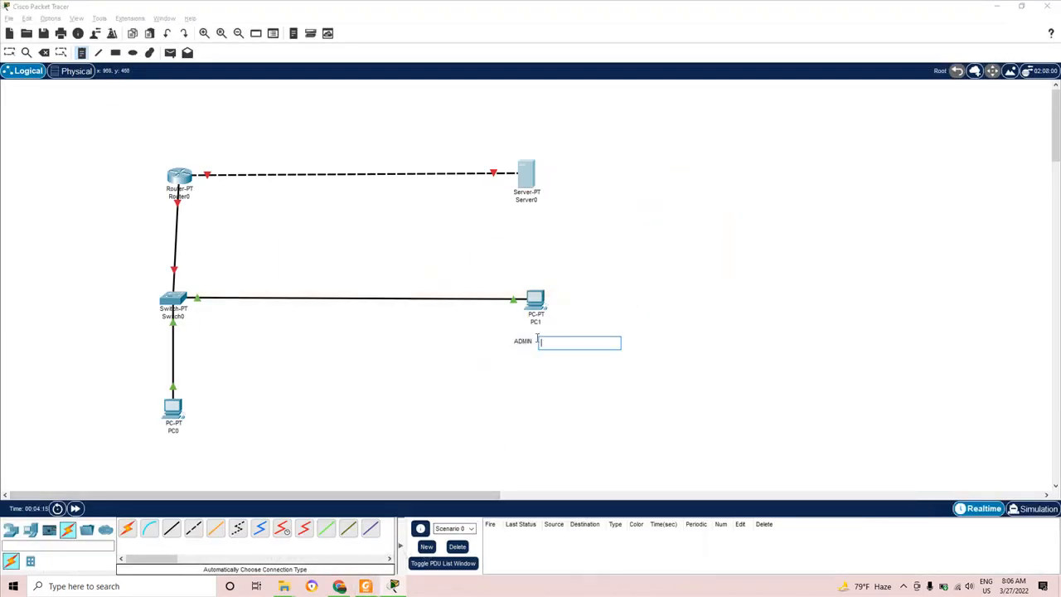
pyautogui.write('200.0.0.3')
pyautogui.click(598, 421)
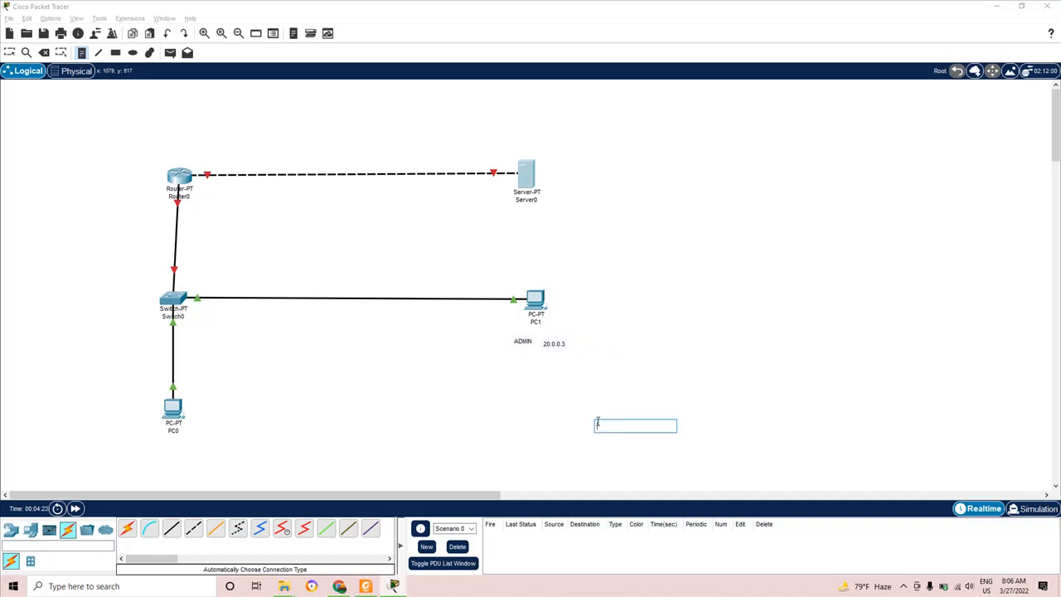
pyautogui.click(520, 211)
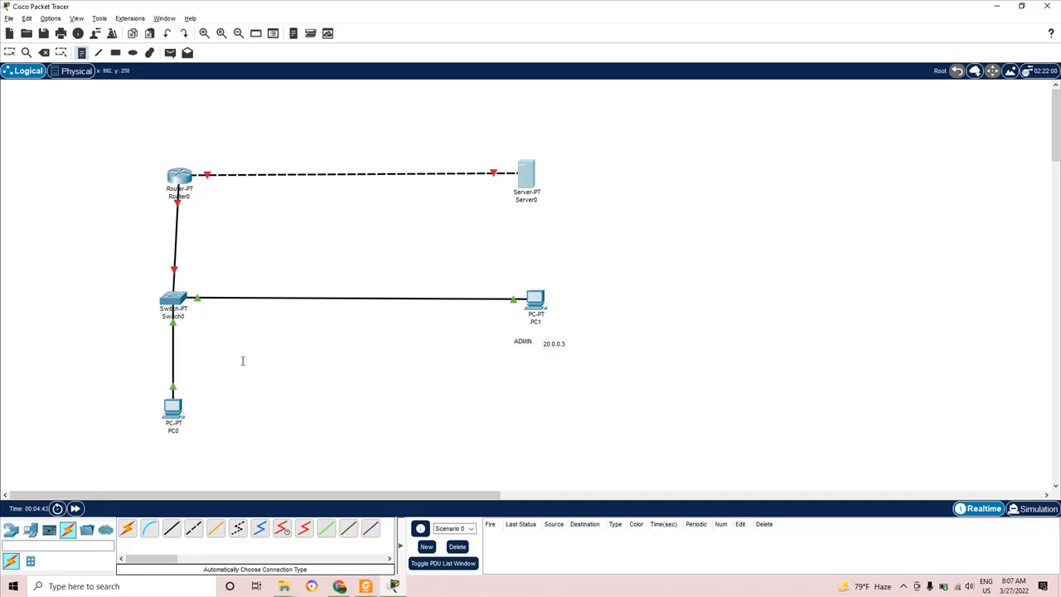
pyautogui.press('Escape')
pyautogui.click(904, 586)
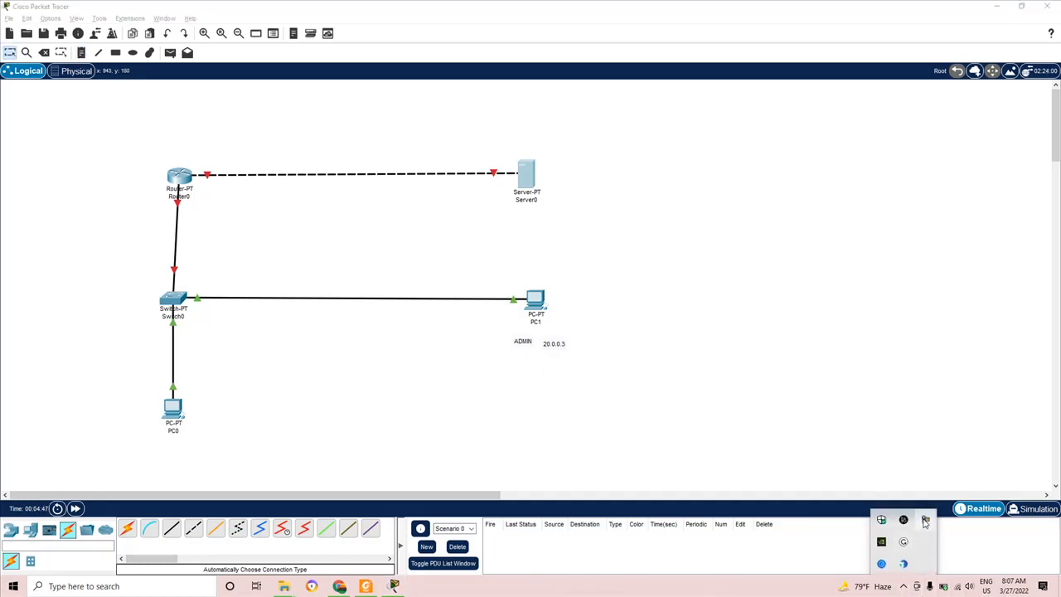
pyautogui.click(925, 523)
pyautogui.click(1006, 531)
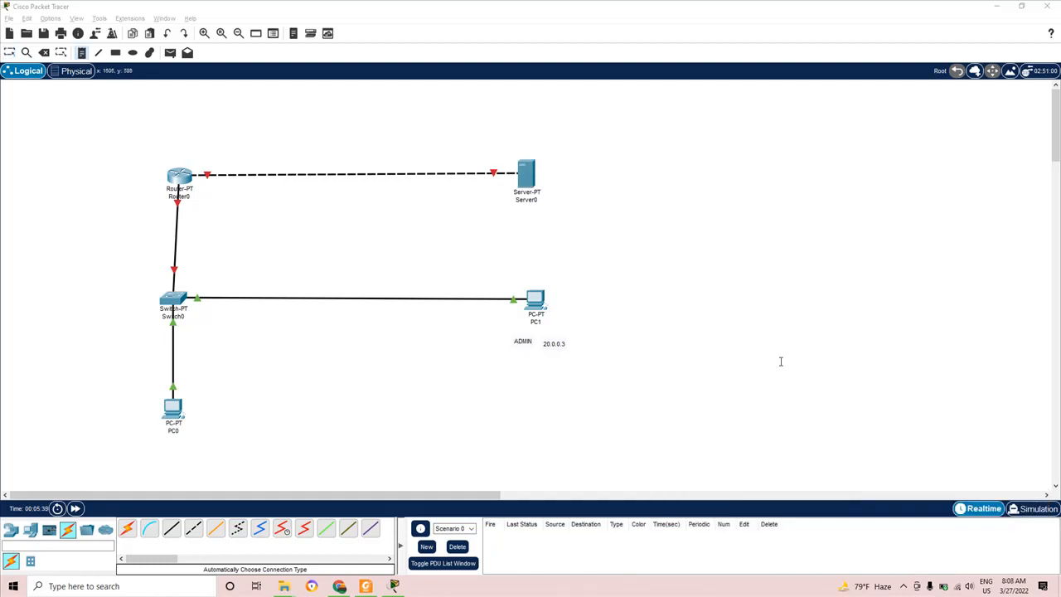
# - Add a '10.0.0.1' note beside Server0
pyautogui.click(563, 206)
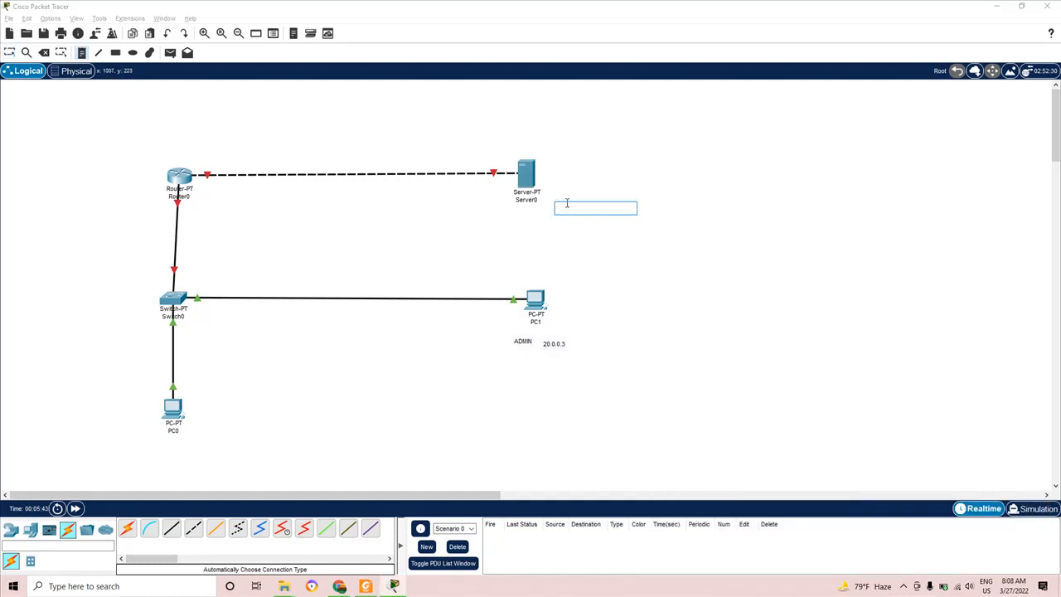
pyautogui.hotkey('alt', 'Tab')
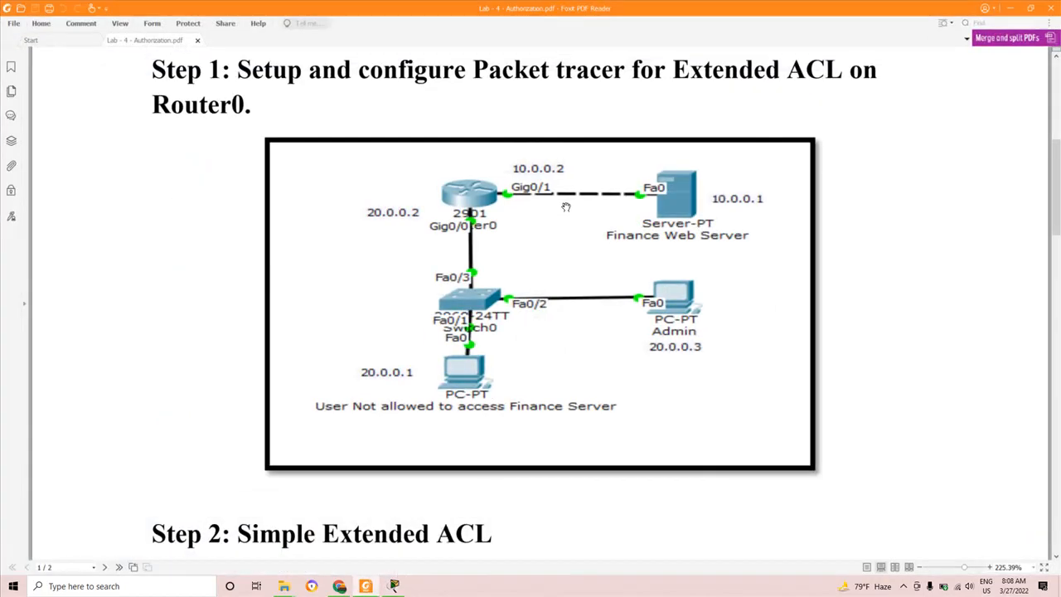
pyautogui.hotkey('alt', 'Tab')
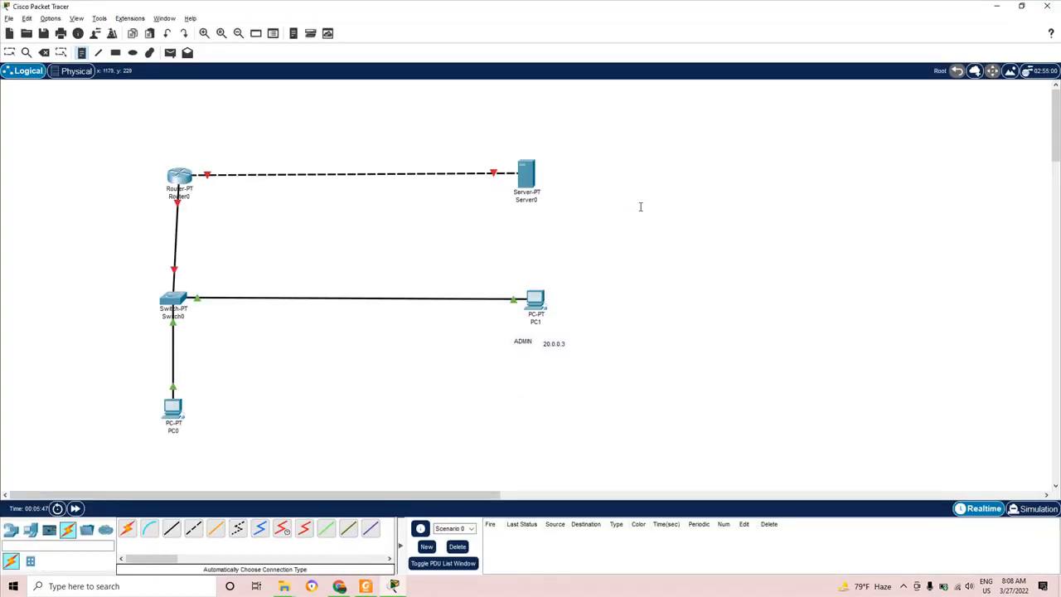
pyautogui.click(560, 197)
pyautogui.write('1')
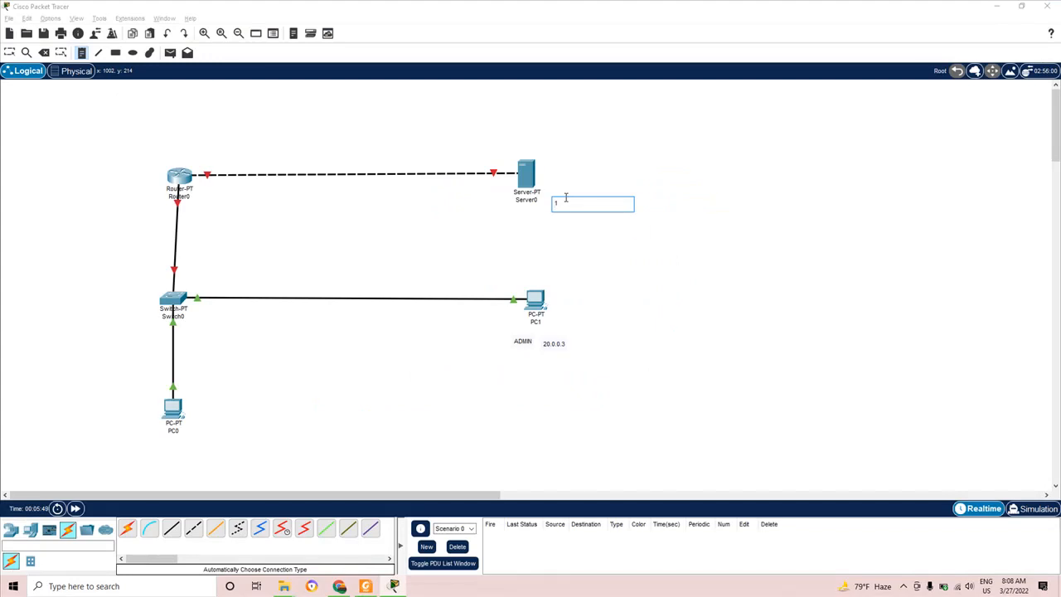
pyautogui.write('0.0.0.1')
pyautogui.click(594, 246)
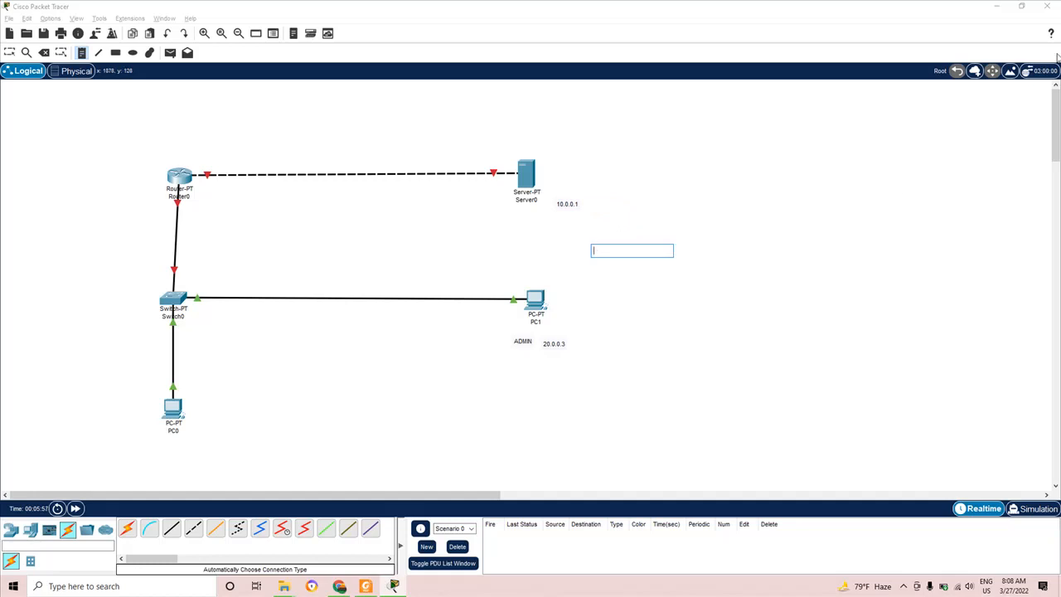
# - Add a '10.0.0.2' note above Router0, comparing against the lab diagram
pyautogui.click(187, 150)
pyautogui.hotkey('alt', 'Tab')
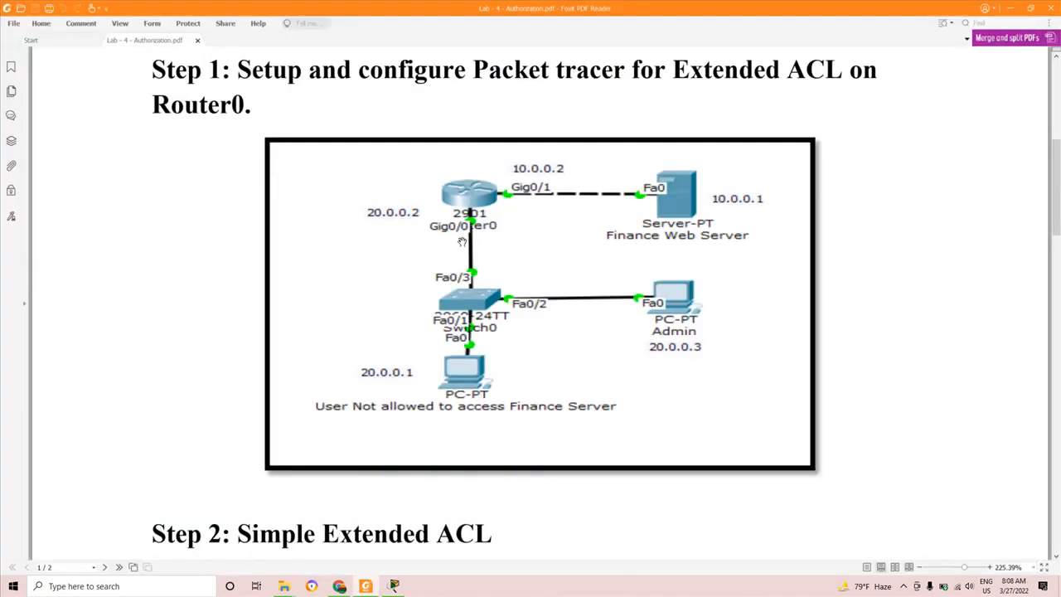
pyautogui.hotkey('alt', 'Tab')
pyautogui.click(185, 148)
pyautogui.write('10')
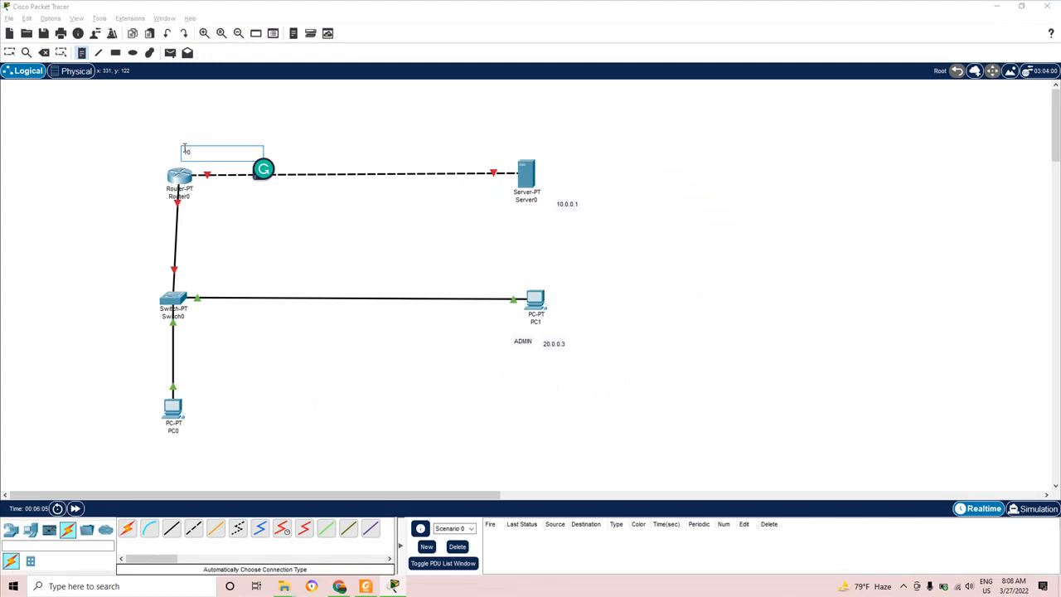
pyautogui.write('.0.0.2')
pyautogui.hotkey('alt', 'Tab')
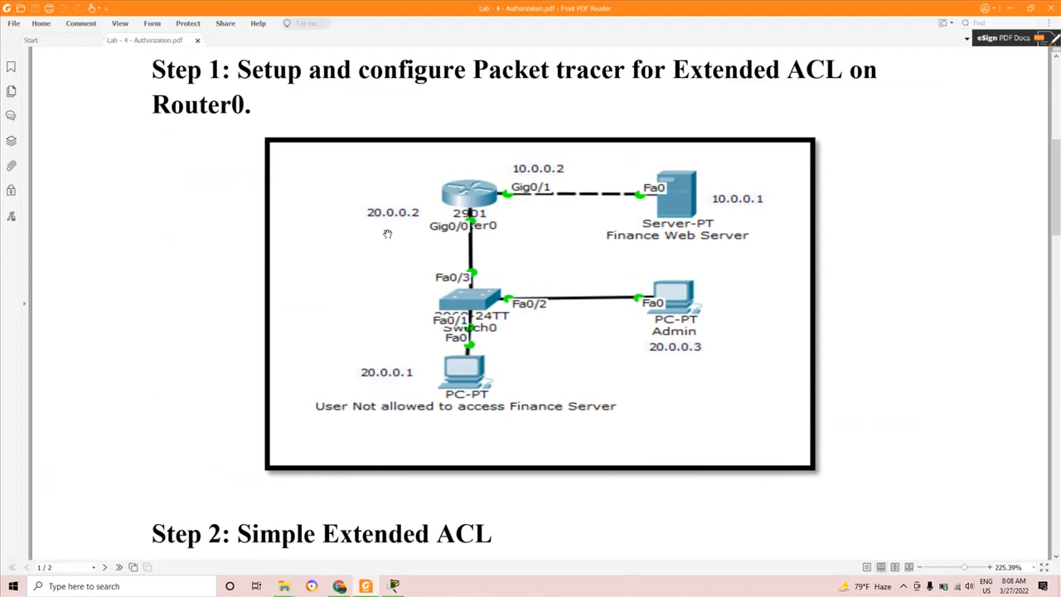
pyautogui.hotkey('alt', 'Tab')
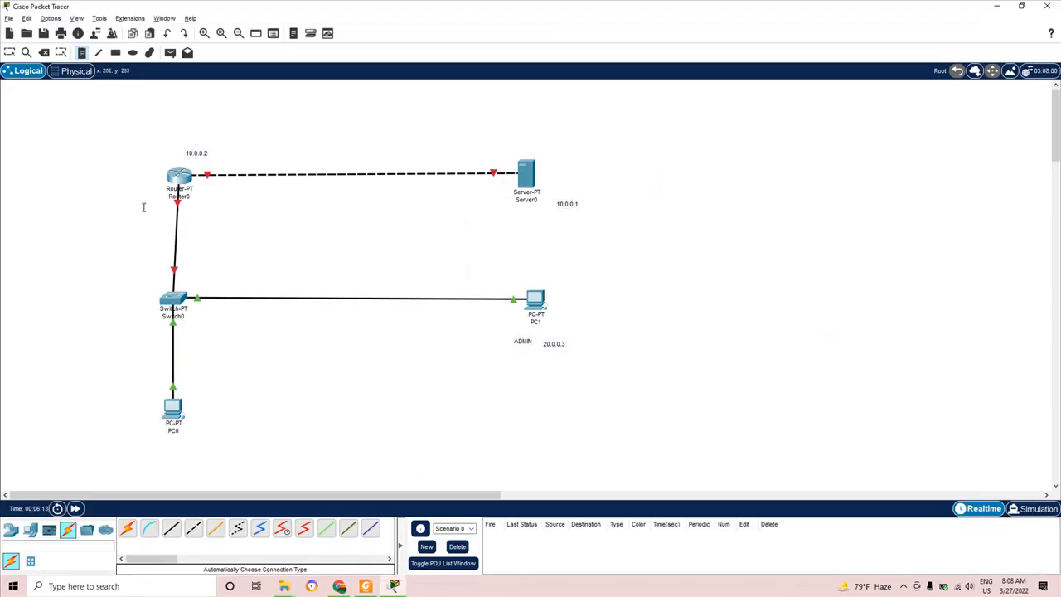
pyautogui.hotkey('alt', 'Tab')
pyautogui.hotkey('alt', 'Tab')
# - Add a '20.0.0.2' note left of Router0 and a '20.0.0.1' note under PC0
pyautogui.click(99, 202)
pyautogui.write('20.0.0.2')
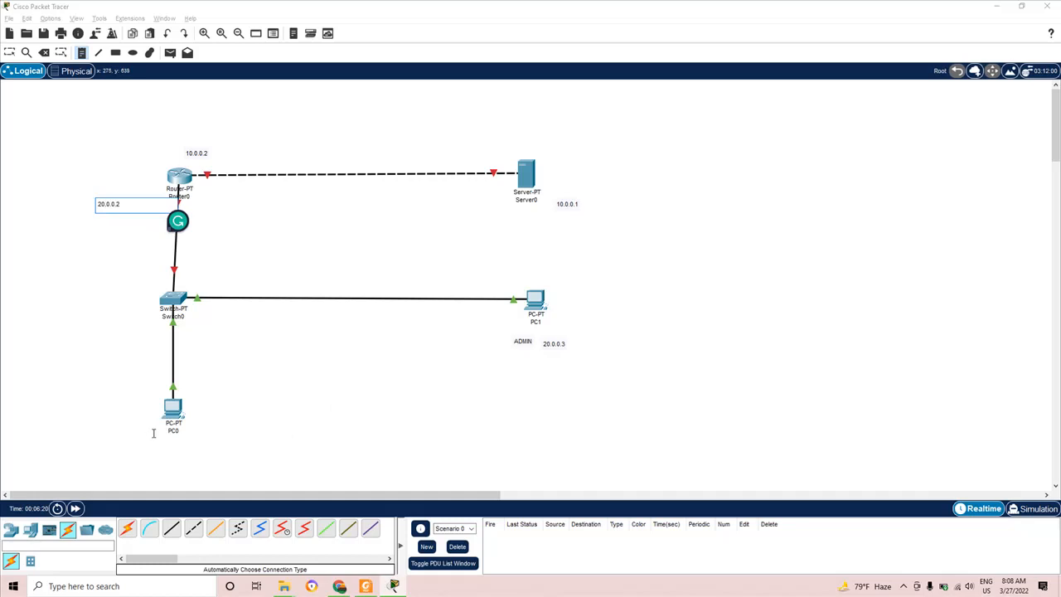
pyautogui.click(188, 437)
pyautogui.write('20')
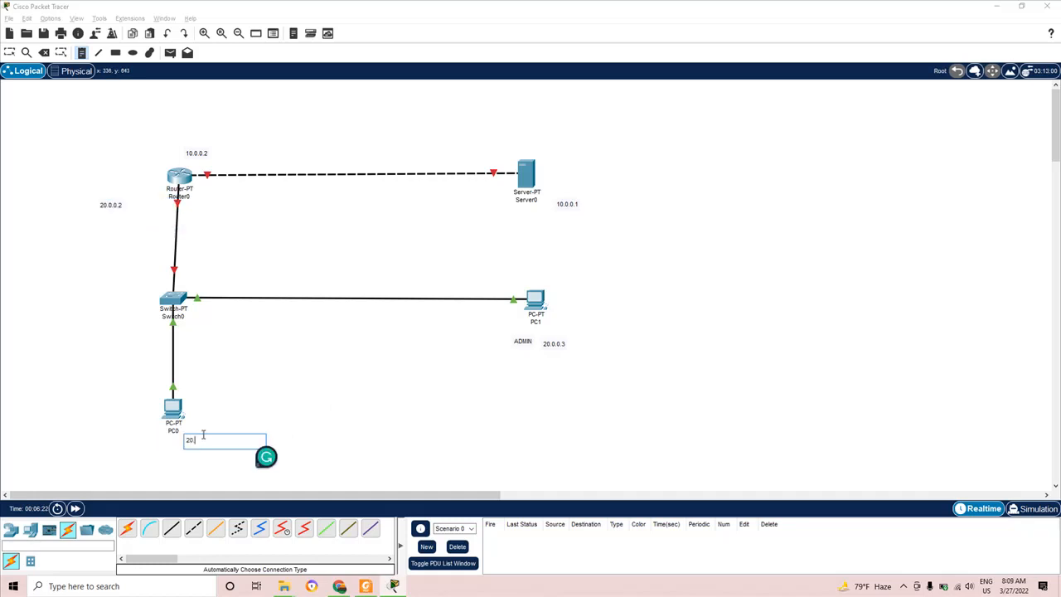
pyautogui.write('.0.0.1')
pyautogui.click(460, 407)
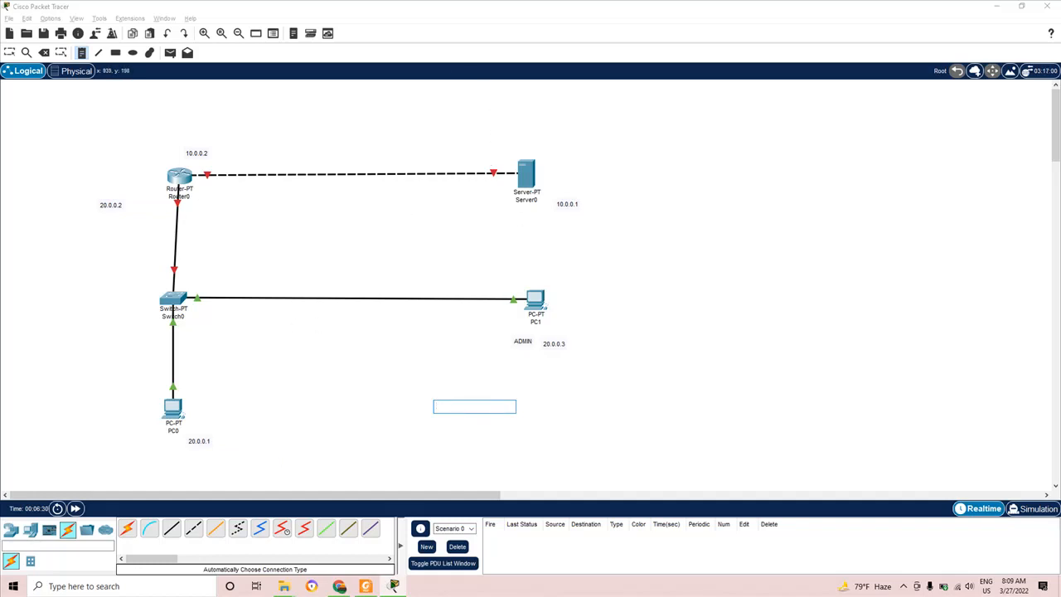
# - Discard the empty note over Server0 and open Server0's configuration window
pyautogui.rightClick(645, 590)
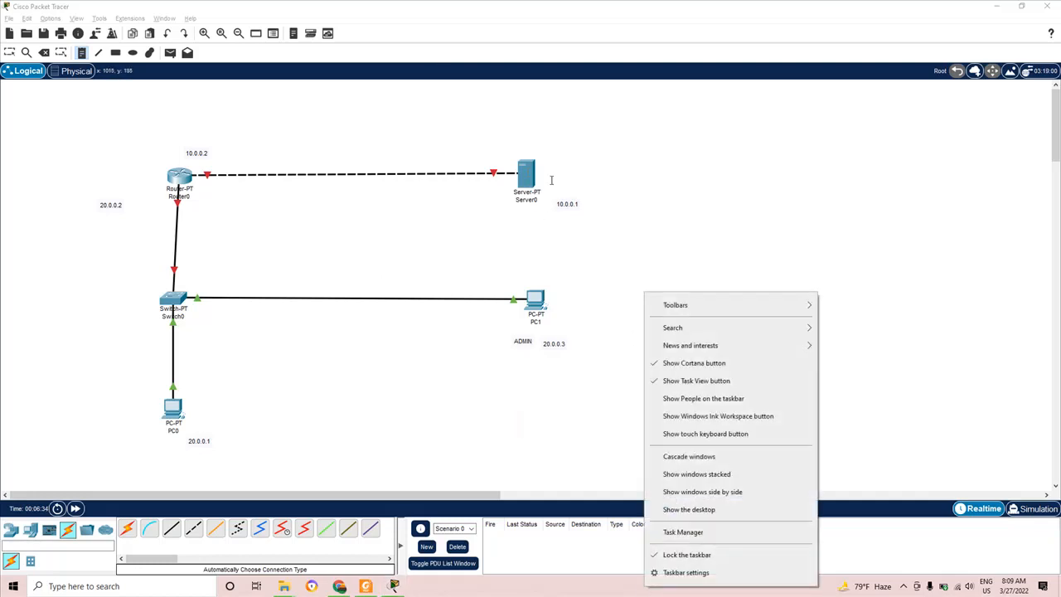
pyautogui.click(617, 158)
pyautogui.click(521, 168)
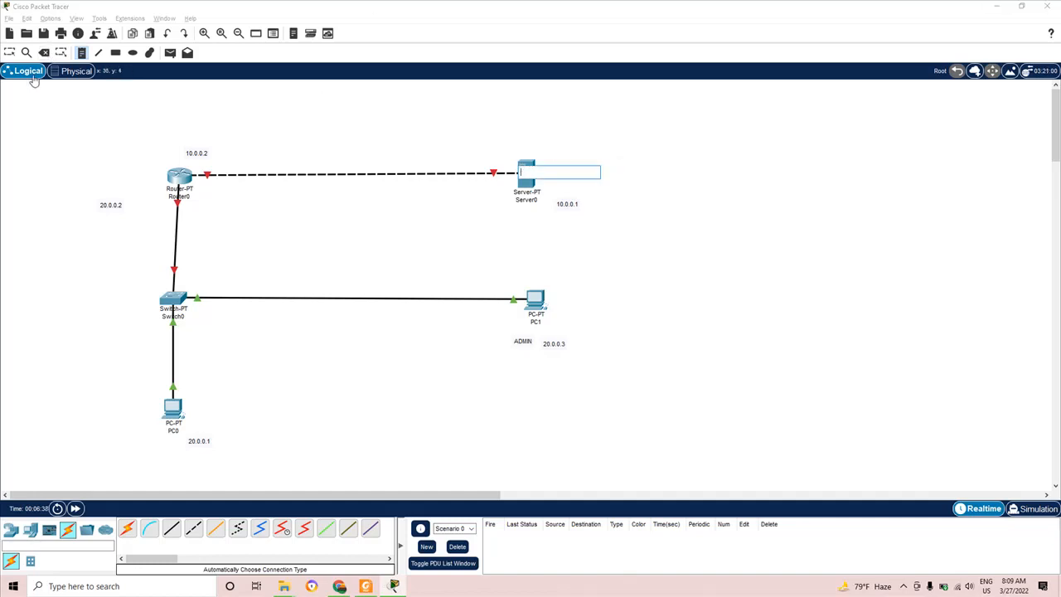
pyautogui.click(10, 53)
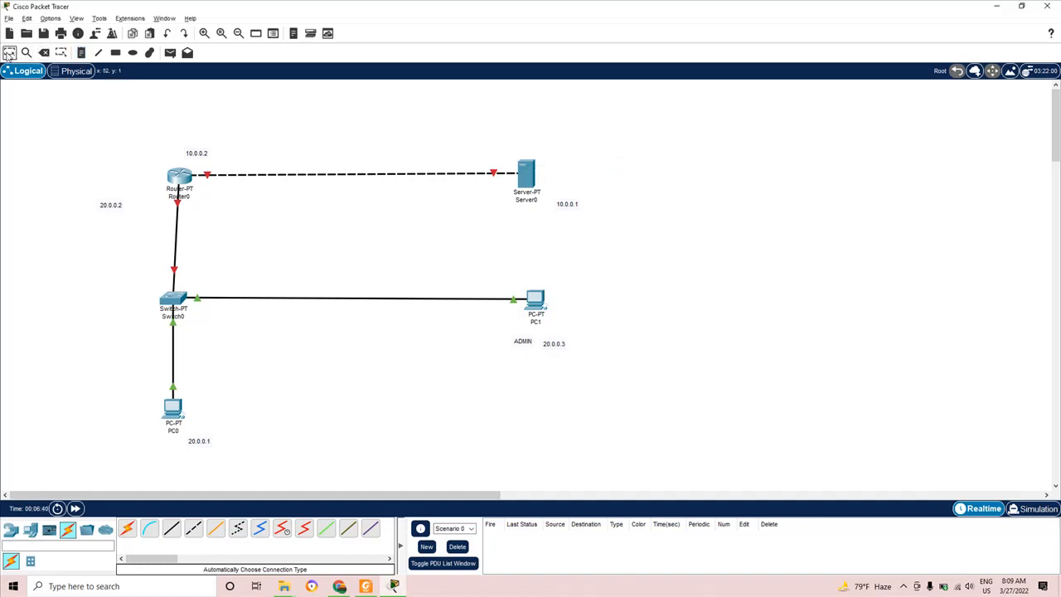
pyautogui.click(525, 176)
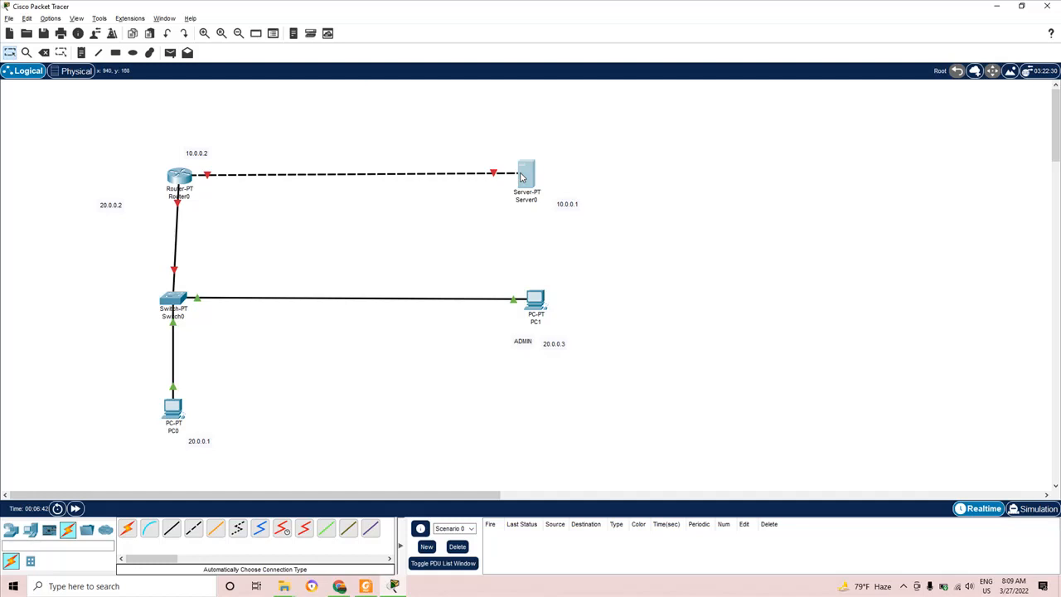
# - In Server0's IP Configuration, enter address 10.0.0.1 with mask 255.0.0.0
pyautogui.click(462, 121)
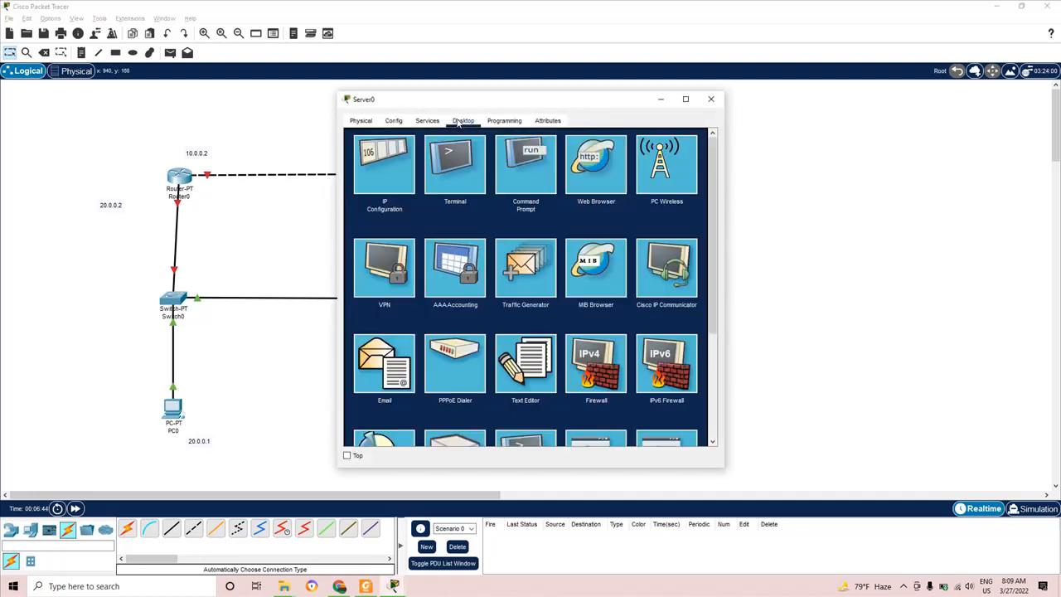
pyautogui.click(395, 166)
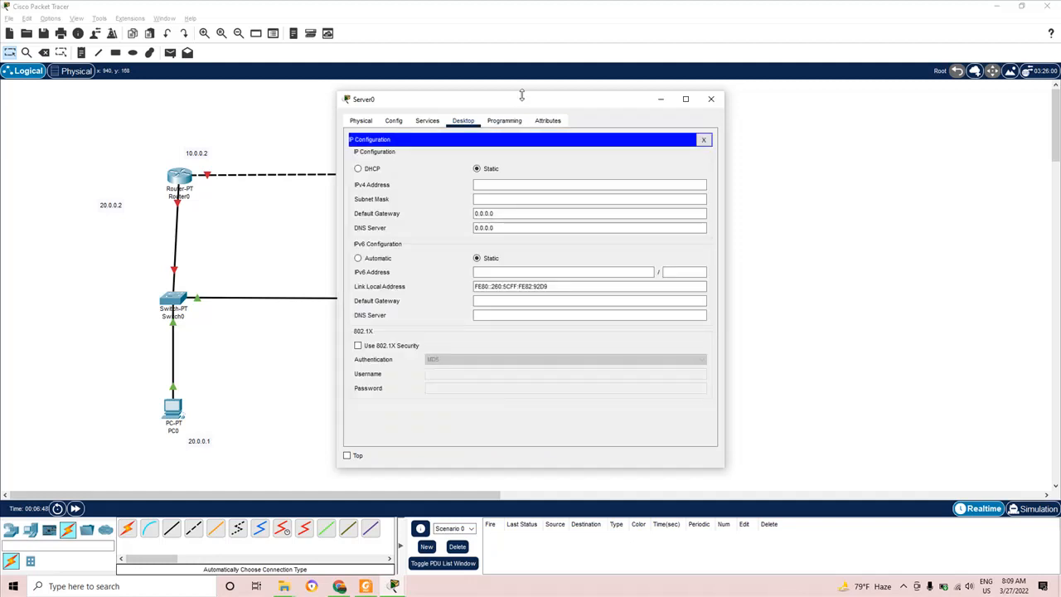
pyautogui.moveTo(523, 101); pyautogui.dragTo(895, 126)
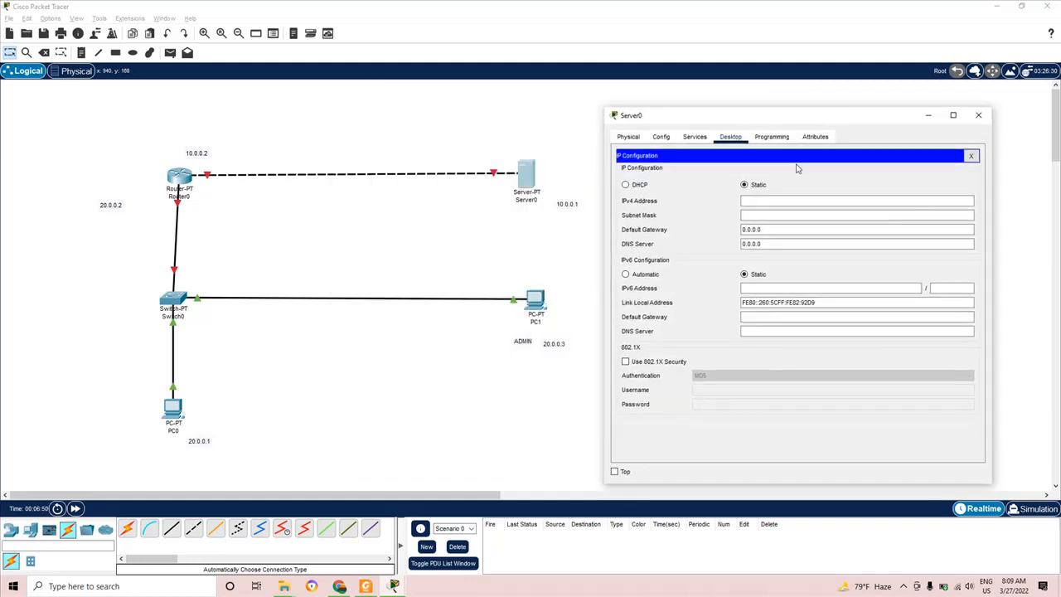
pyautogui.click(757, 200)
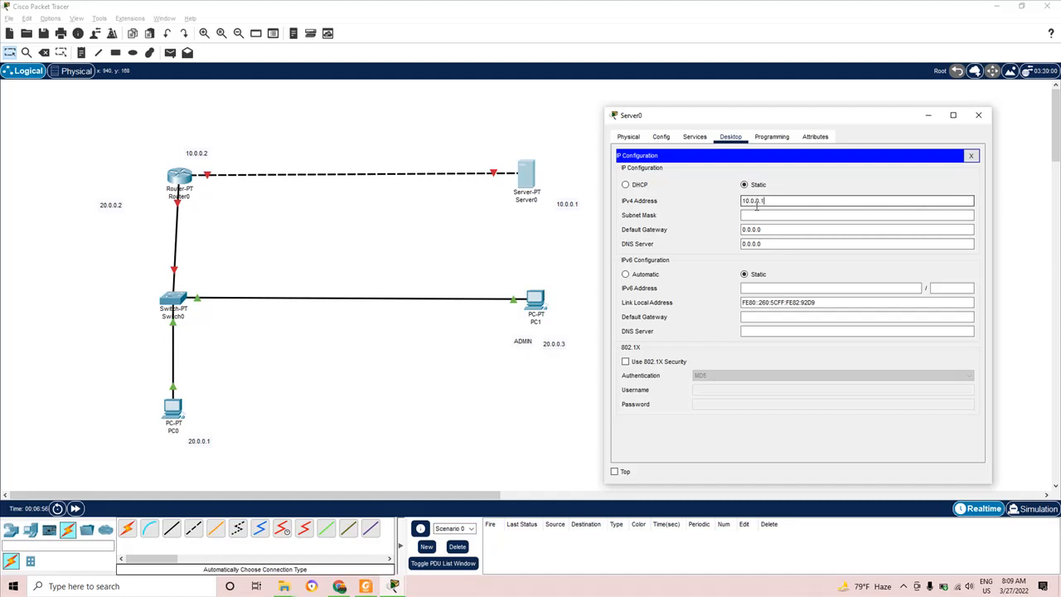
pyautogui.click(760, 214)
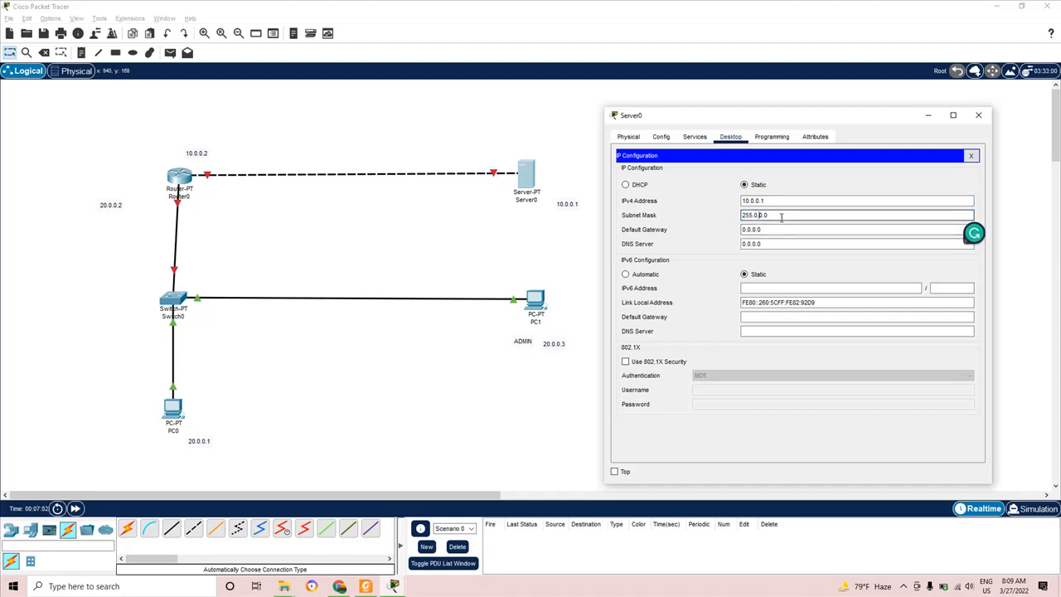
# - Replace Server0's default gateway with 10.0.0.2 and close the window
pyautogui.click(778, 229)
pyautogui.moveTo(777, 229); pyautogui.dragTo(732, 233)
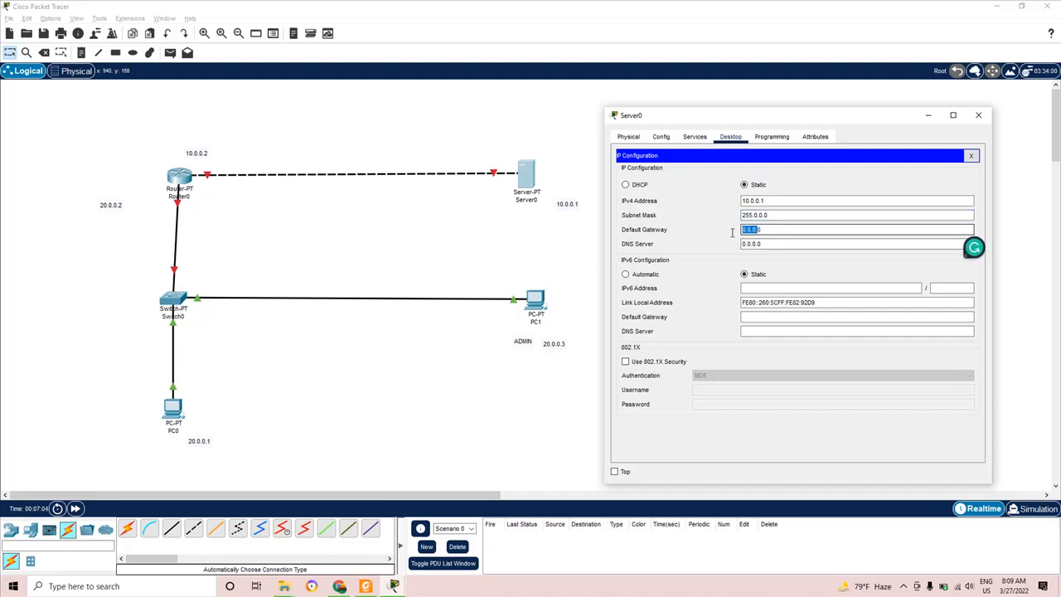
pyautogui.click(787, 228)
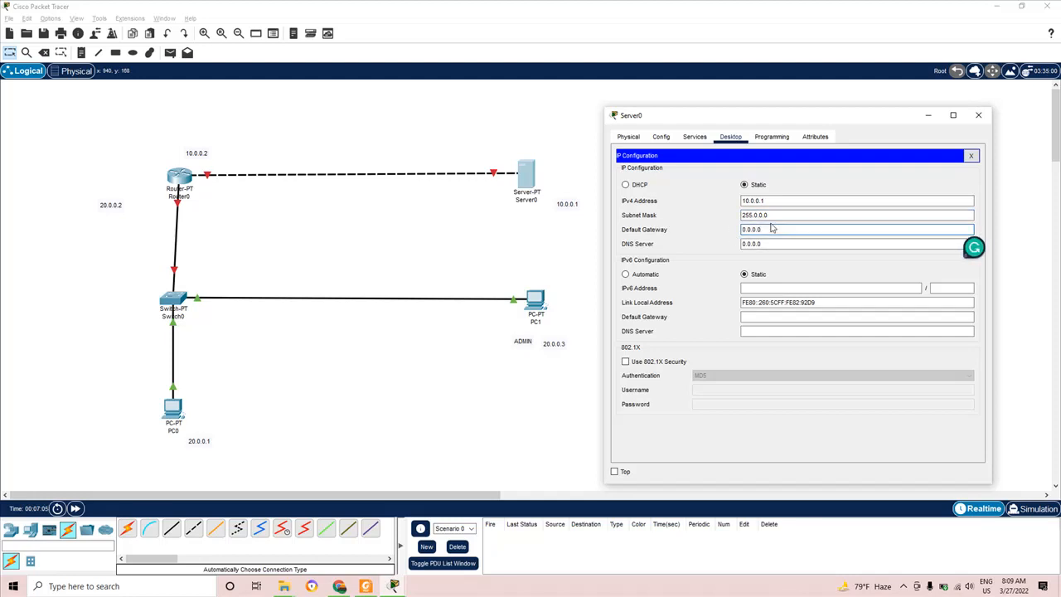
pyautogui.press('BackSpace')
pyautogui.click(756, 231)
pyautogui.write('10.0.0.2')
pyautogui.click(985, 114)
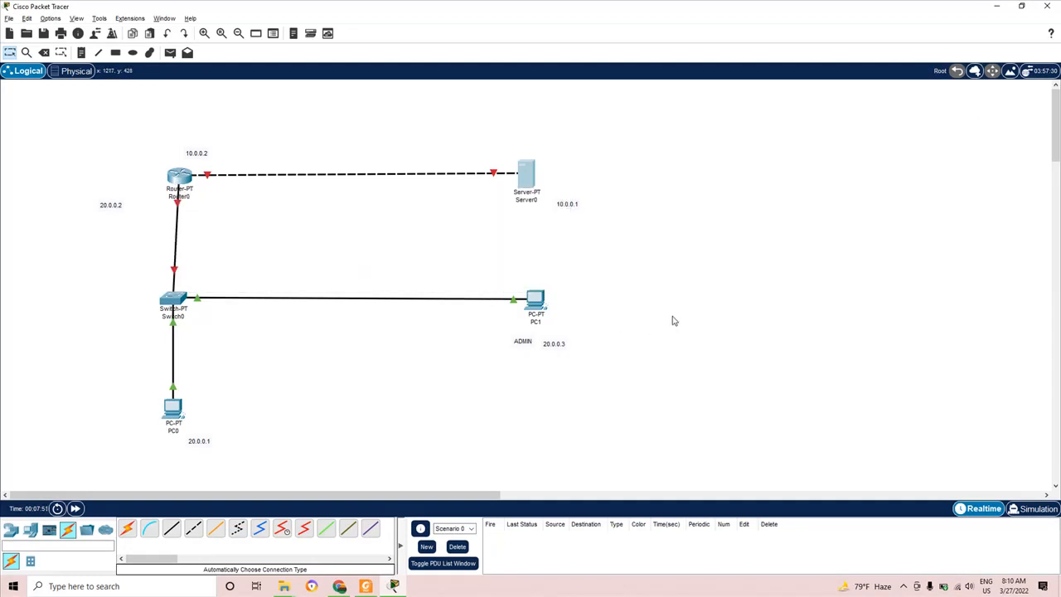
# - In PC1's IP Configuration, enter address 20.0.0.3 with mask 255.0.0.0
pyautogui.moveTo(536, 300)
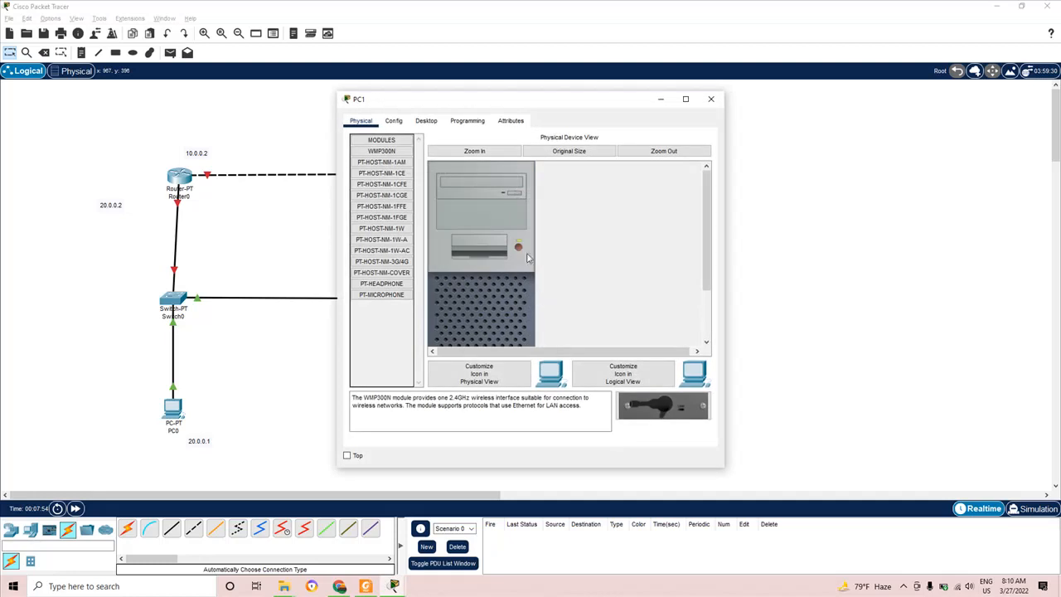
pyautogui.click(424, 122)
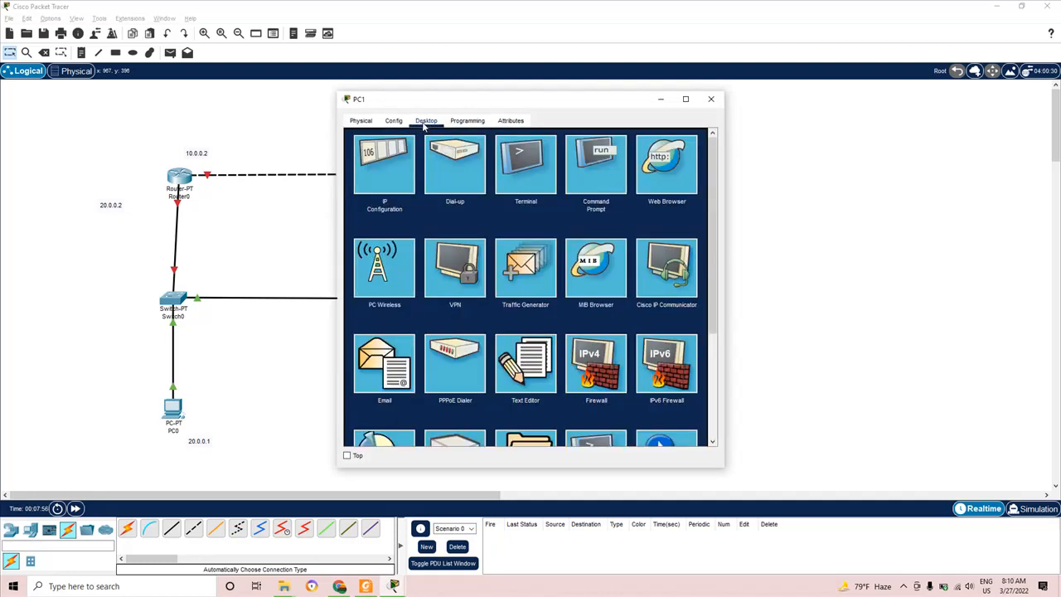
pyautogui.click(395, 151)
pyautogui.click(501, 197)
pyautogui.moveTo(574, 103); pyautogui.dragTo(823, 113)
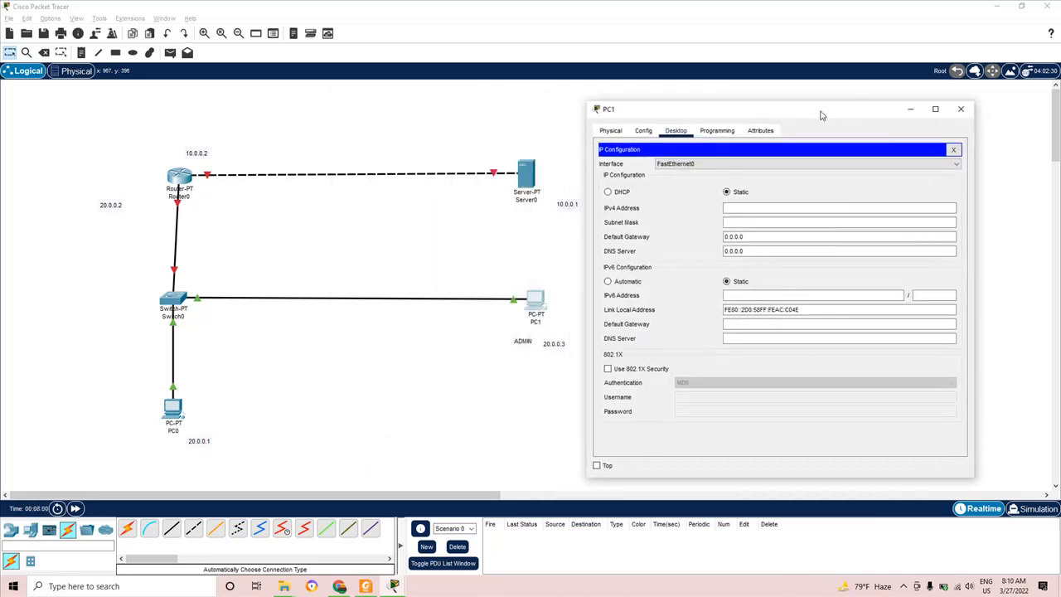
pyautogui.click(757, 206)
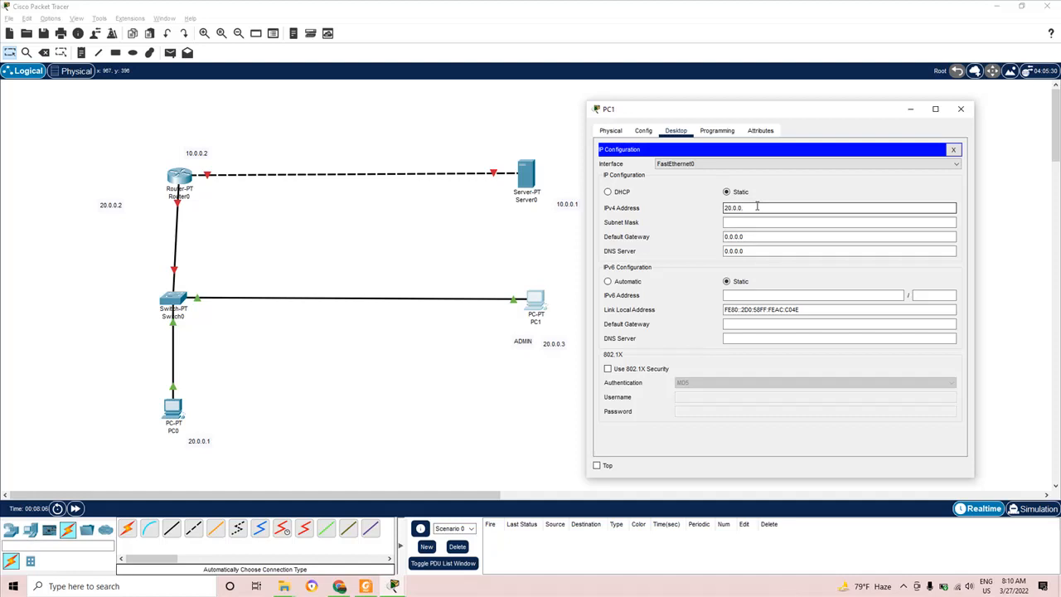
pyautogui.click(752, 222)
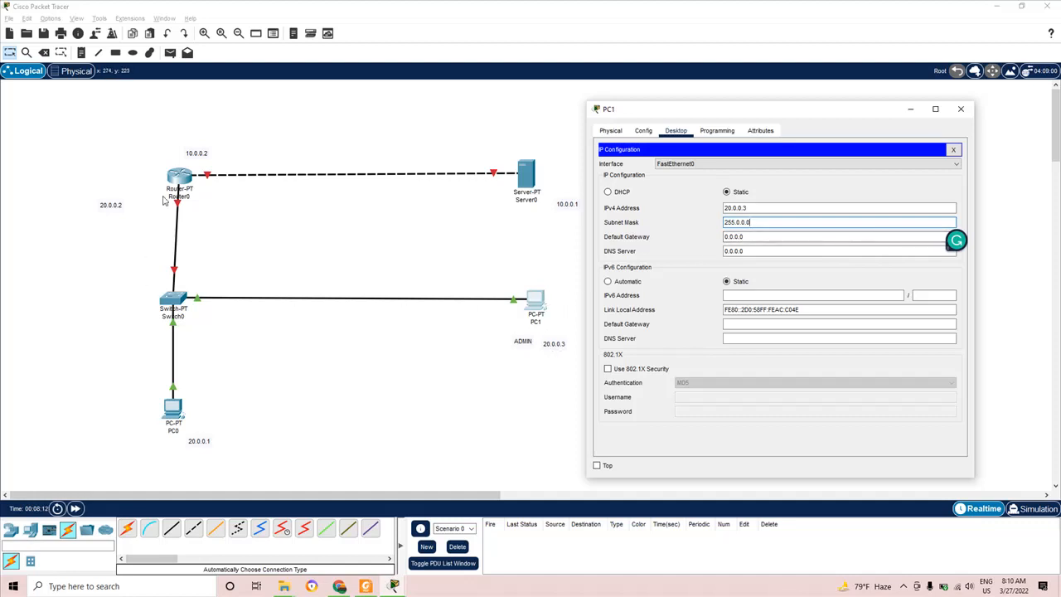
# - Move the 20.0.0.2 note closer to Router0, then set PC1's gateway to 20.0.0.2
pyautogui.moveTo(102, 212); pyautogui.dragTo(141, 206)
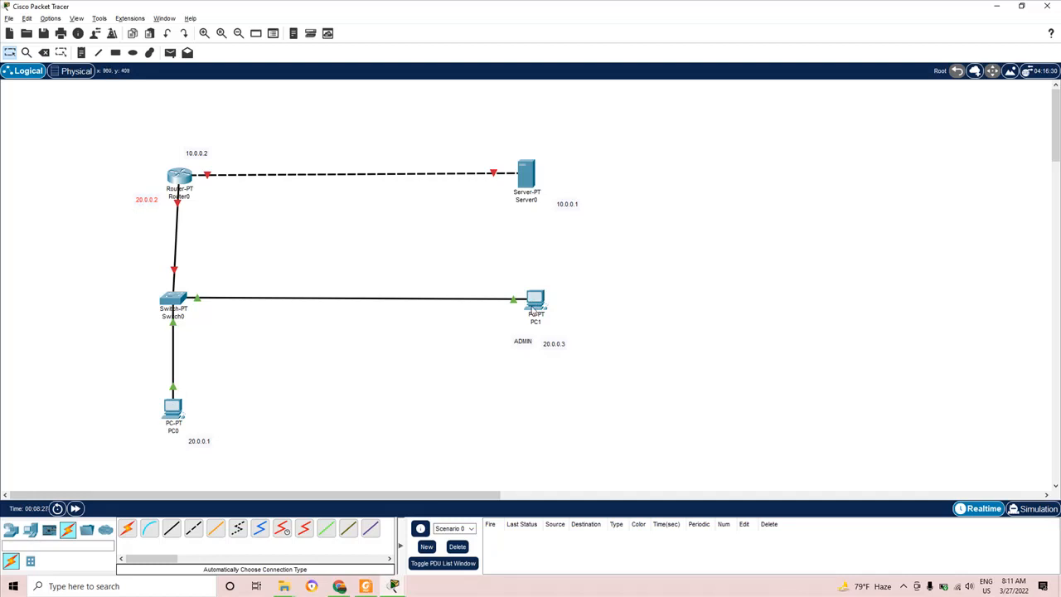
pyautogui.click(535, 309)
pyautogui.moveTo(745, 238); pyautogui.dragTo(691, 230)
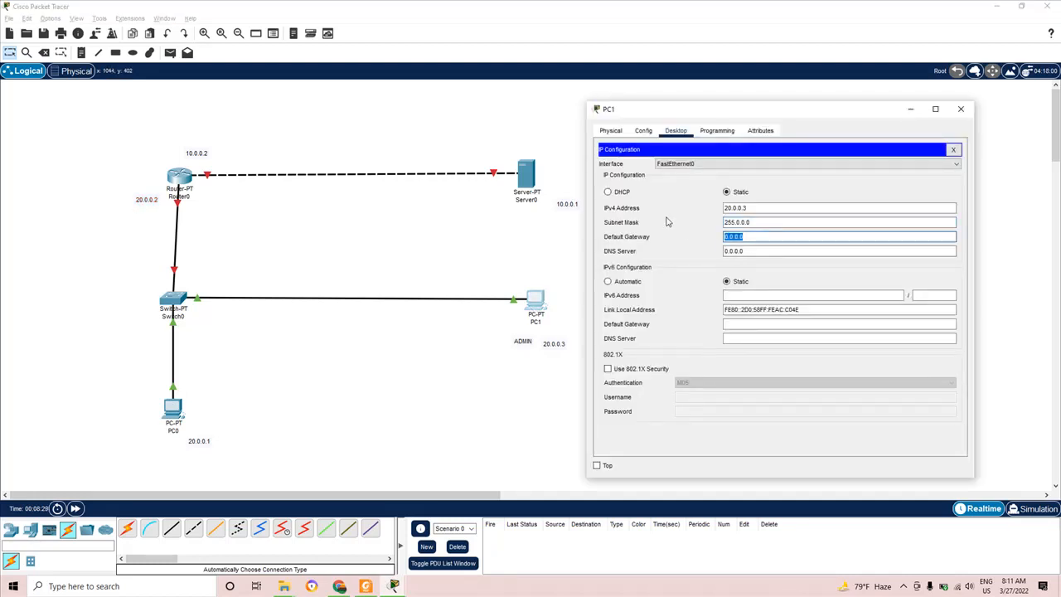
pyautogui.write('20')
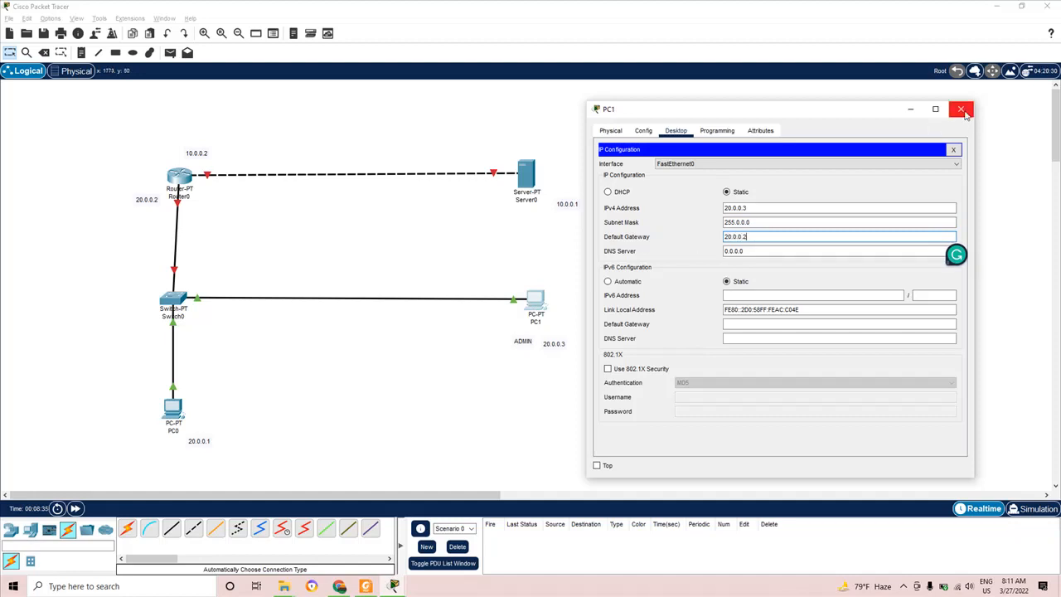
pyautogui.click(968, 111)
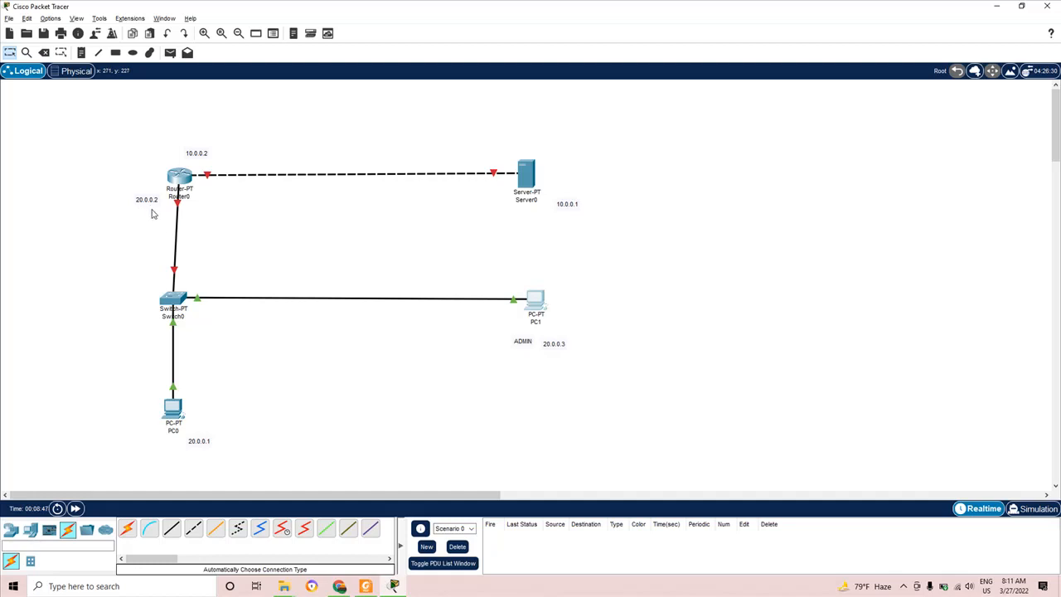
# - Configure PC0 with address 20.0.0.1, mask 255.0.0.0 and gateway 20.0.0.2
pyautogui.click(172, 407)
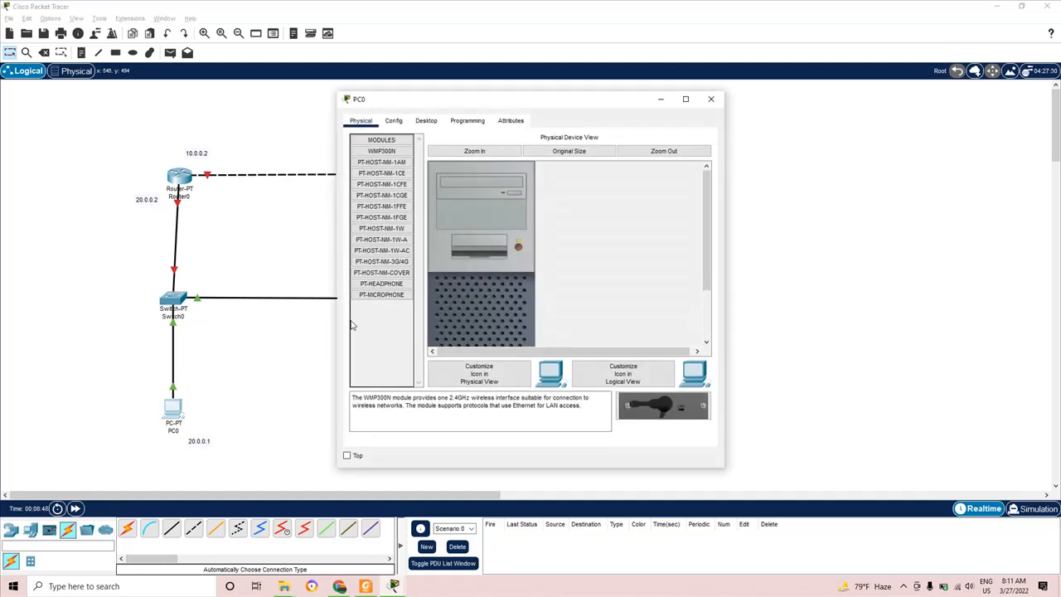
pyautogui.click(418, 122)
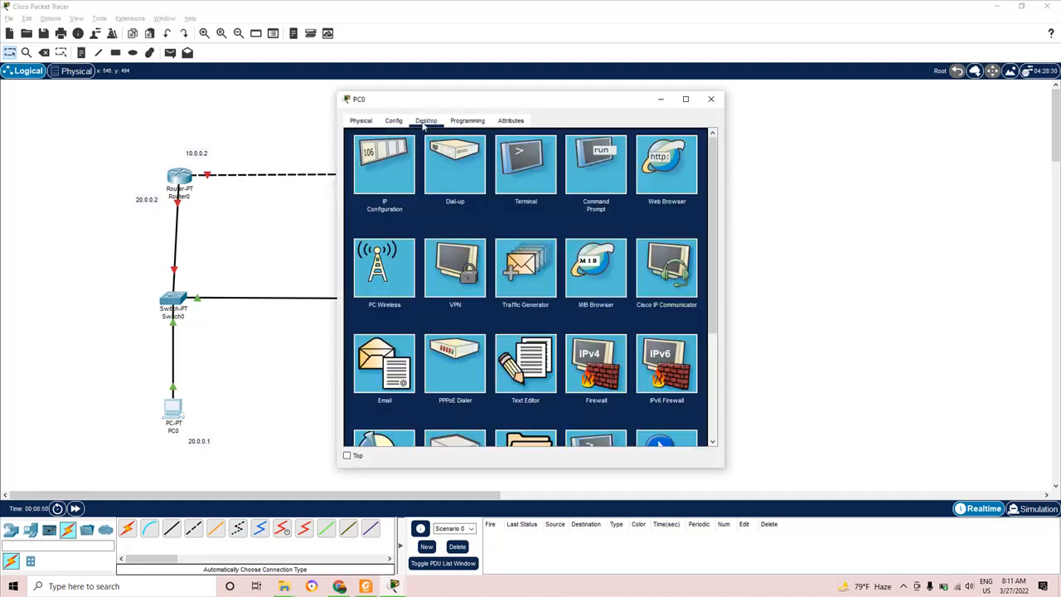
pyautogui.click(390, 166)
pyautogui.click(500, 198)
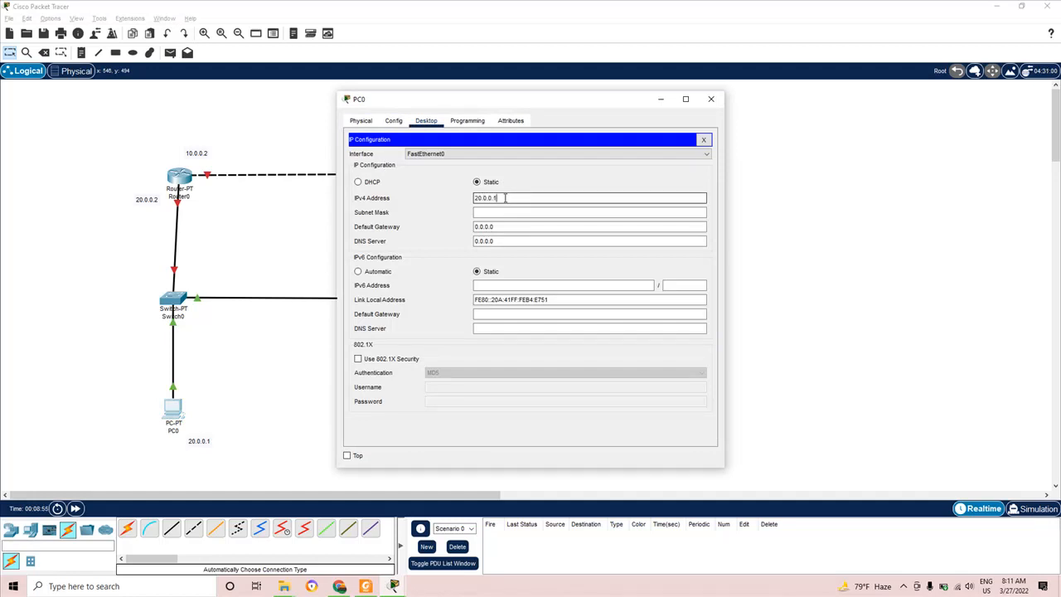
pyautogui.click(502, 212)
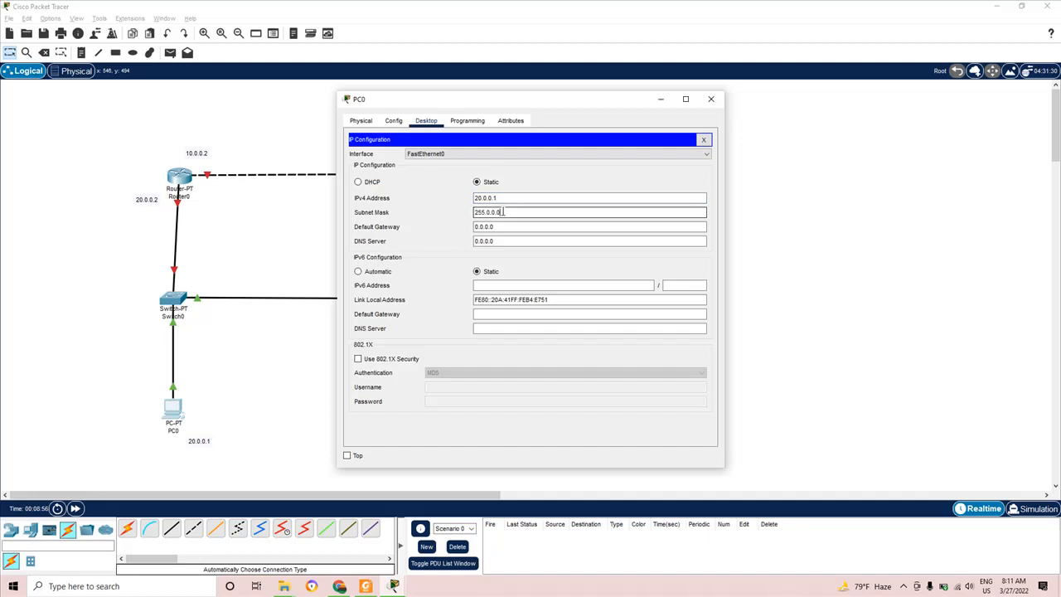
pyautogui.moveTo(505, 226); pyautogui.dragTo(463, 230)
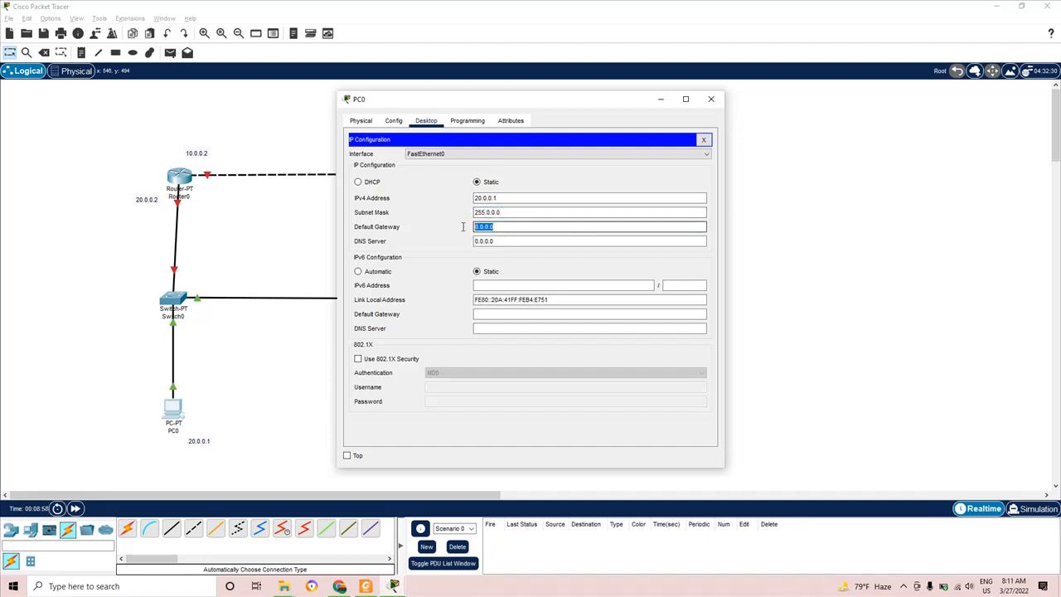
pyautogui.write('2')
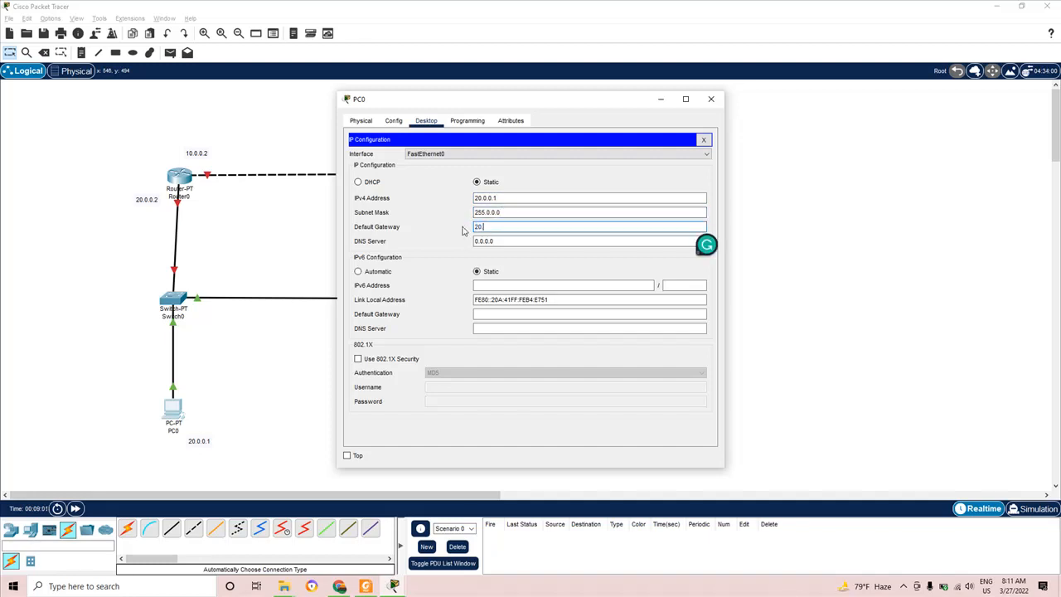
pyautogui.write('0.0.0.2')
pyautogui.click(713, 100)
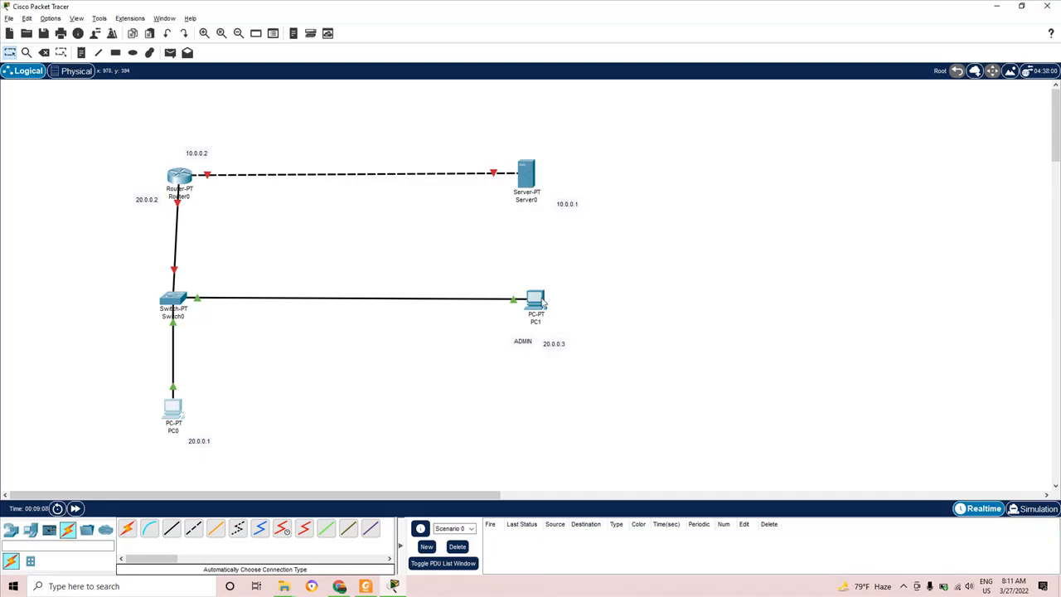
pyautogui.click(189, 181)
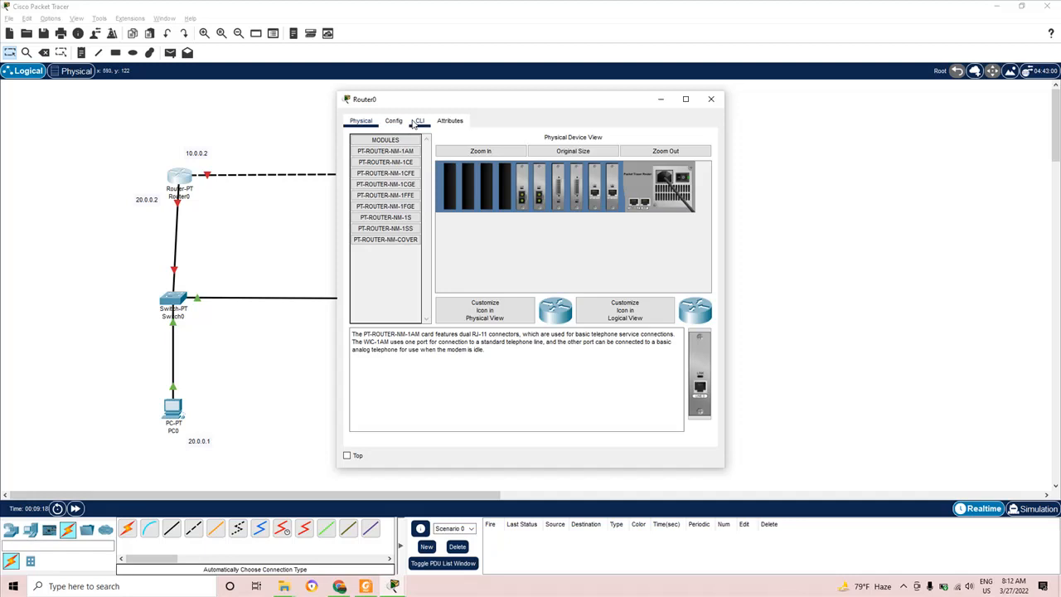
pyautogui.click(416, 122)
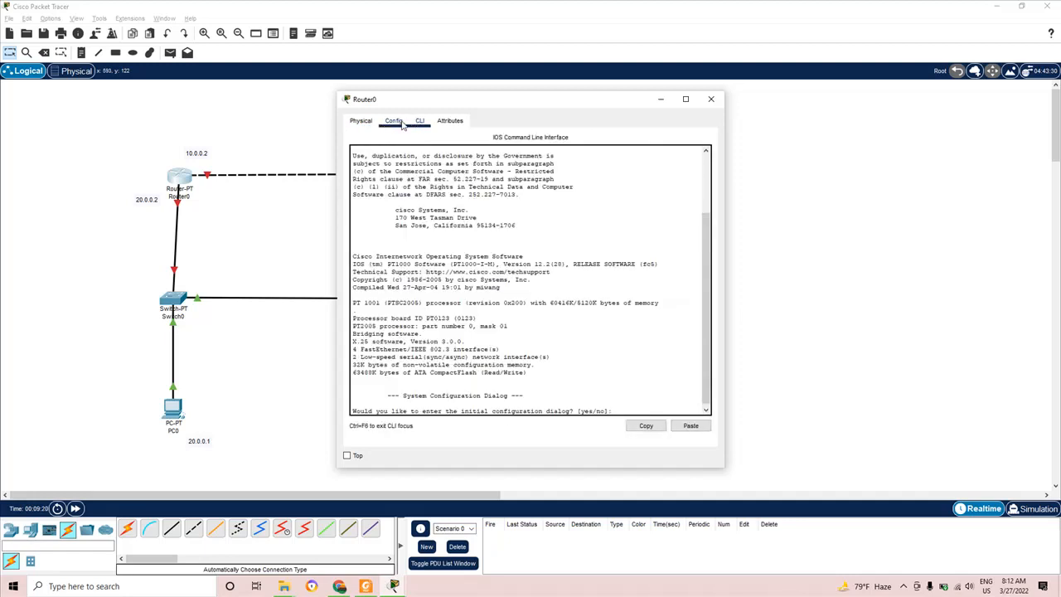
pyautogui.click(401, 123)
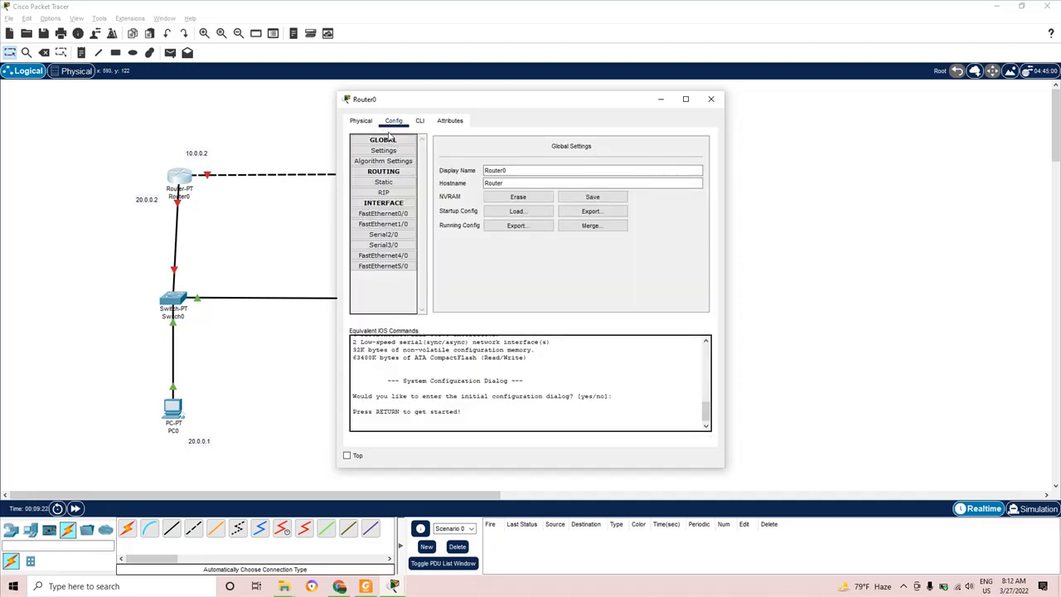
pyautogui.click(711, 100)
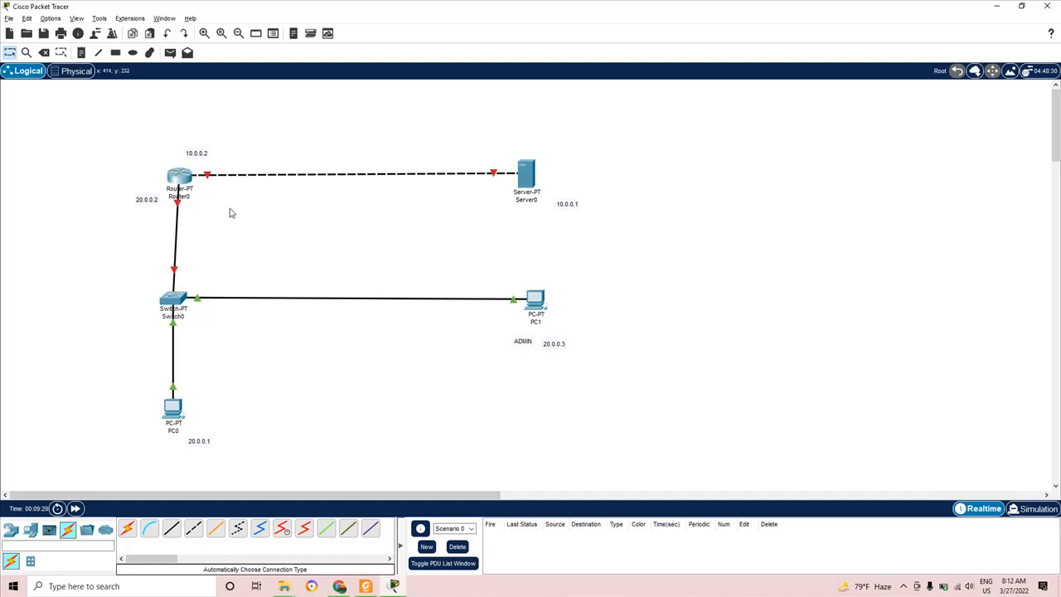
pyautogui.click(186, 184)
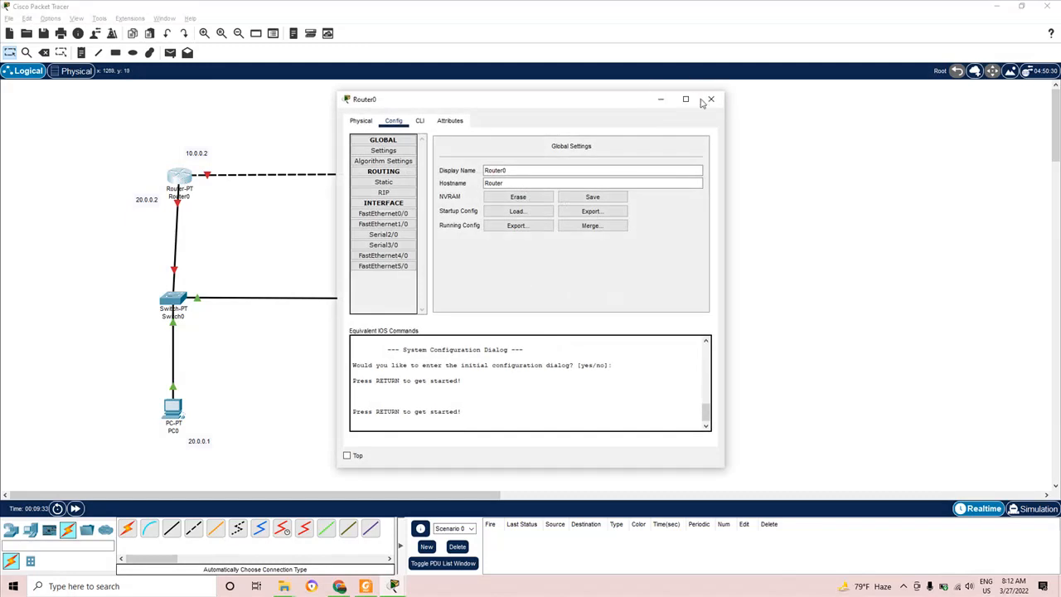
pyautogui.click(708, 99)
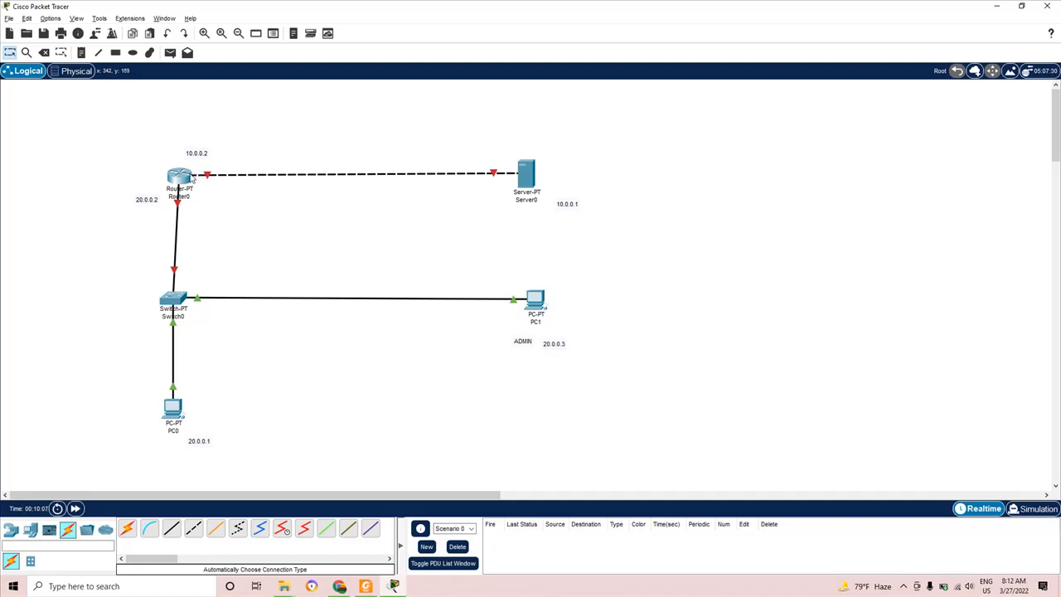
pyautogui.moveTo(192, 178)
pyautogui.click(906, 586)
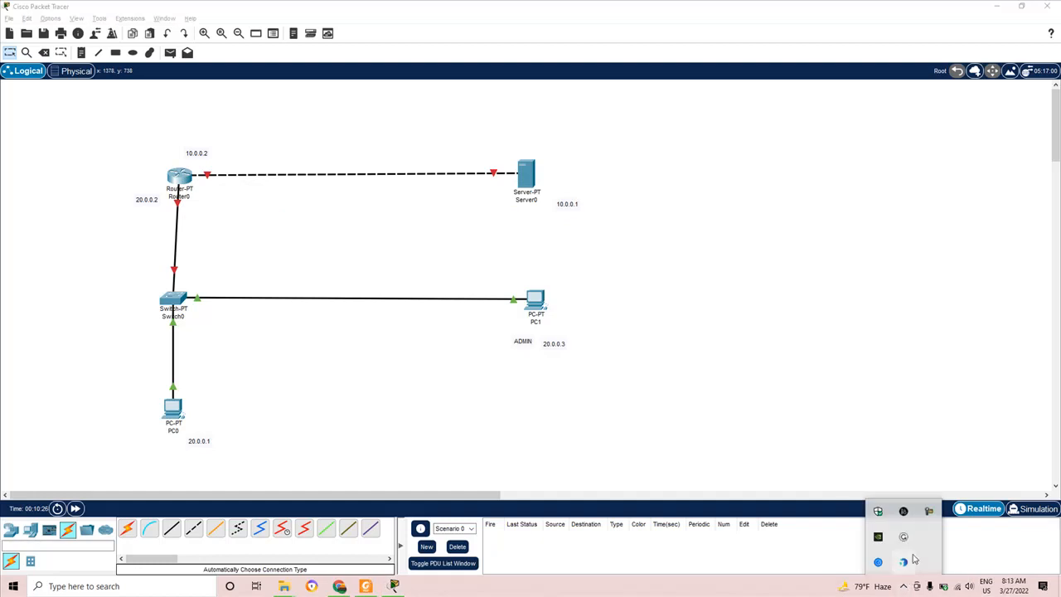
pyautogui.click(930, 510)
pyautogui.click(912, 507)
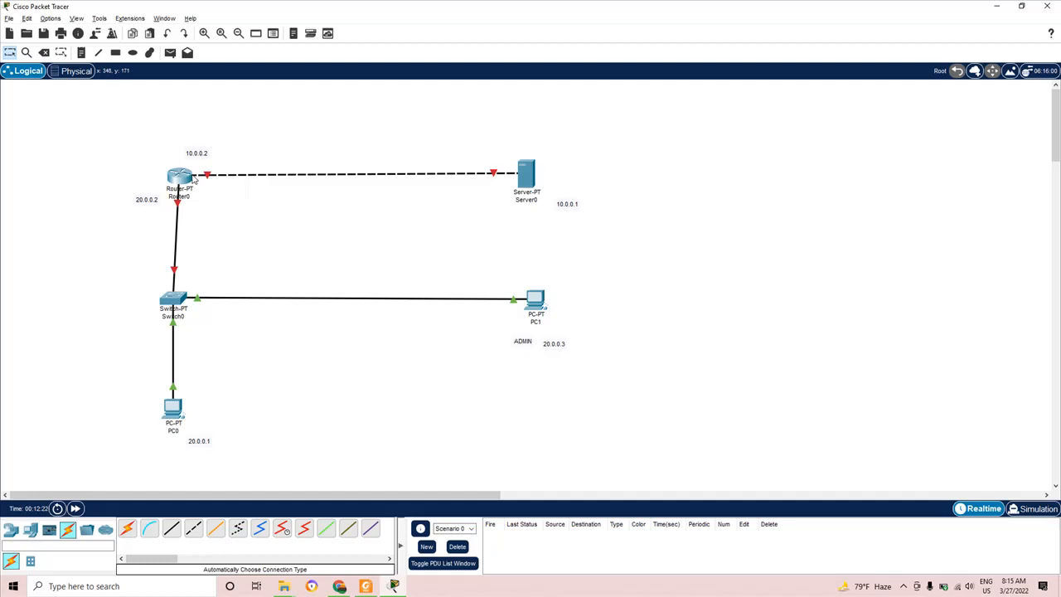
# - Enable Always Show Port Labels in Logical Workspace so Fa0/0, Fa1/0 and similar names appear on every link
pyautogui.moveTo(195, 180)
pyautogui.click(76, 18)
pyautogui.moveTo(56, 22)
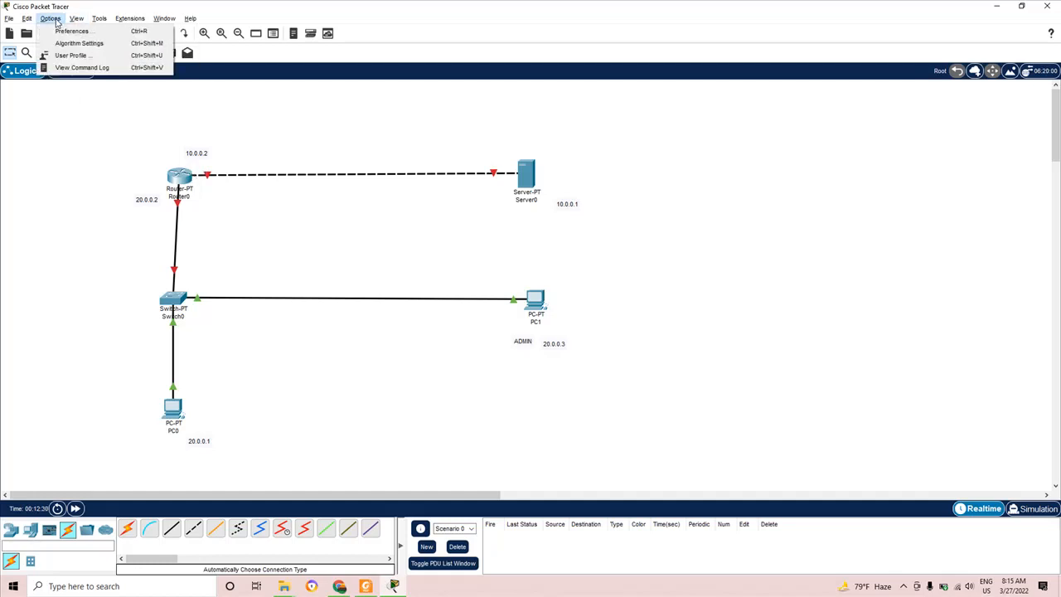
pyautogui.click(61, 31)
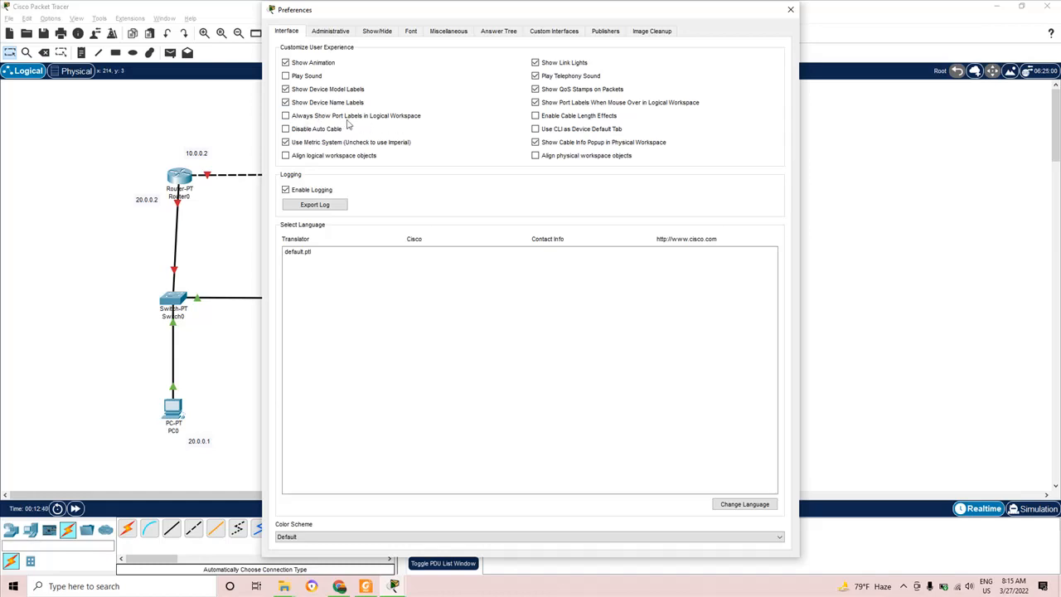
pyautogui.click(289, 120)
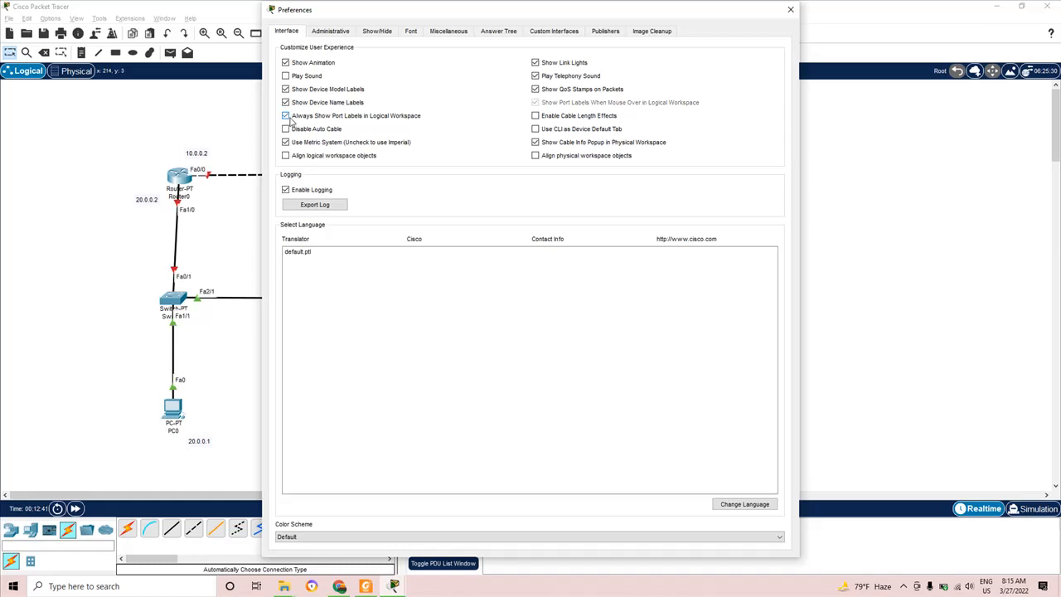
pyautogui.click(791, 11)
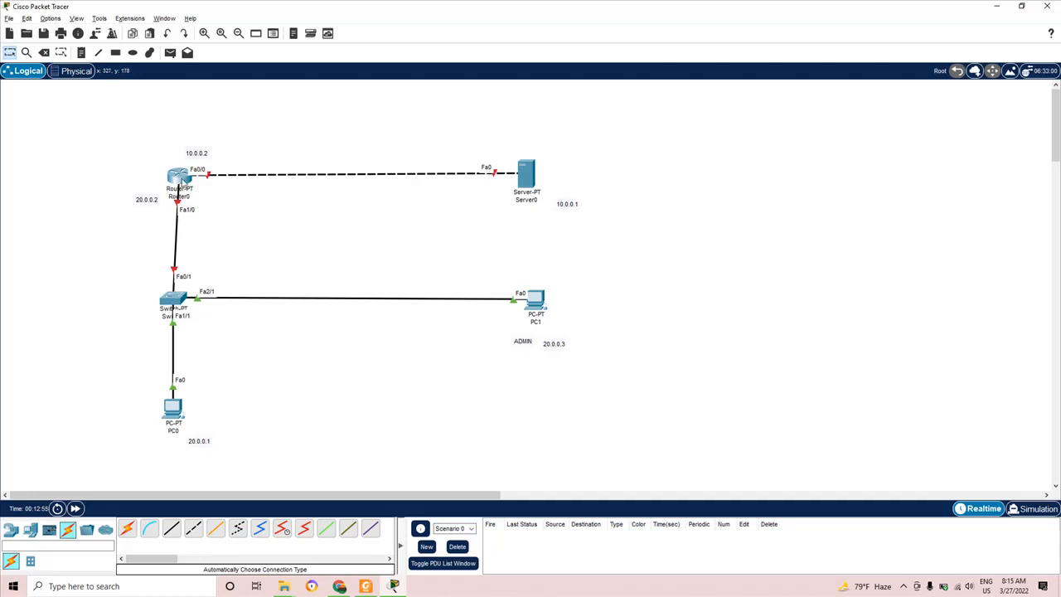
# - Address Router0's FastEthernet0/0 as 10.0.0.2 with mask 255.0.0.0 and set its port status on
pyautogui.moveTo(183, 183)
pyautogui.click(177, 182)
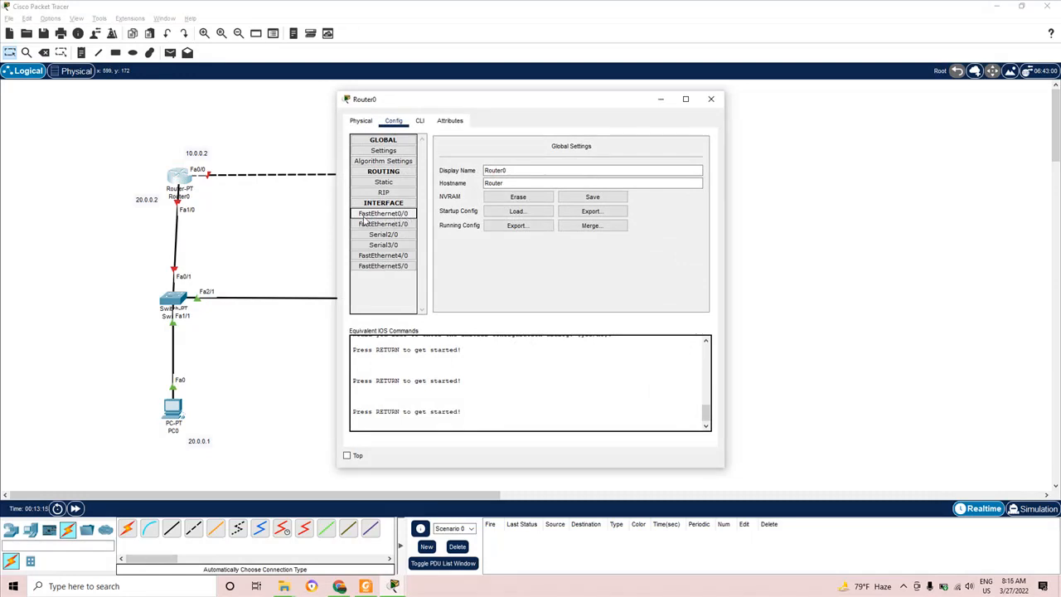
pyautogui.click(408, 216)
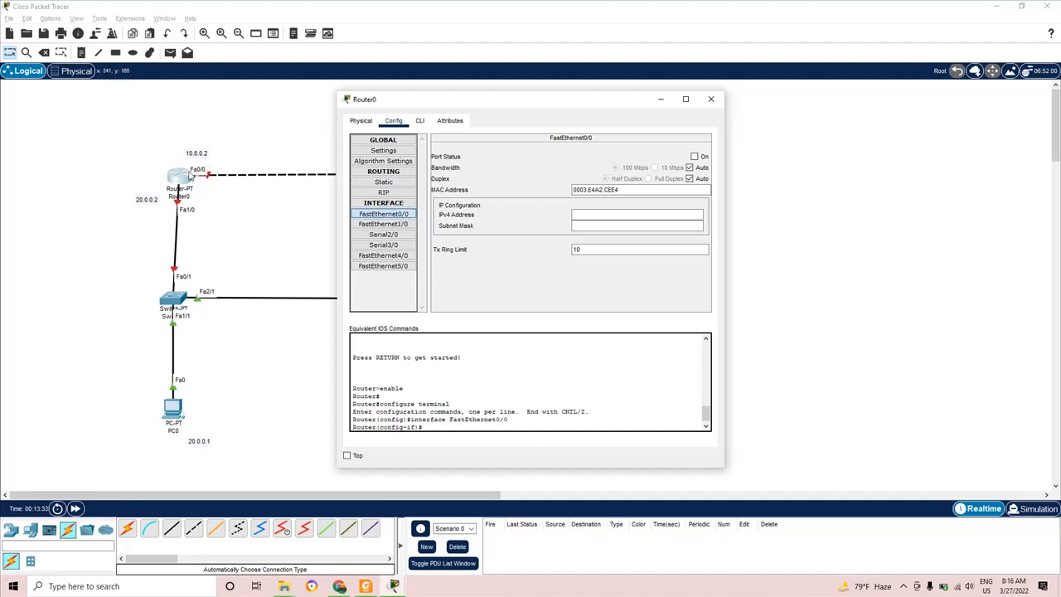
pyautogui.click(365, 215)
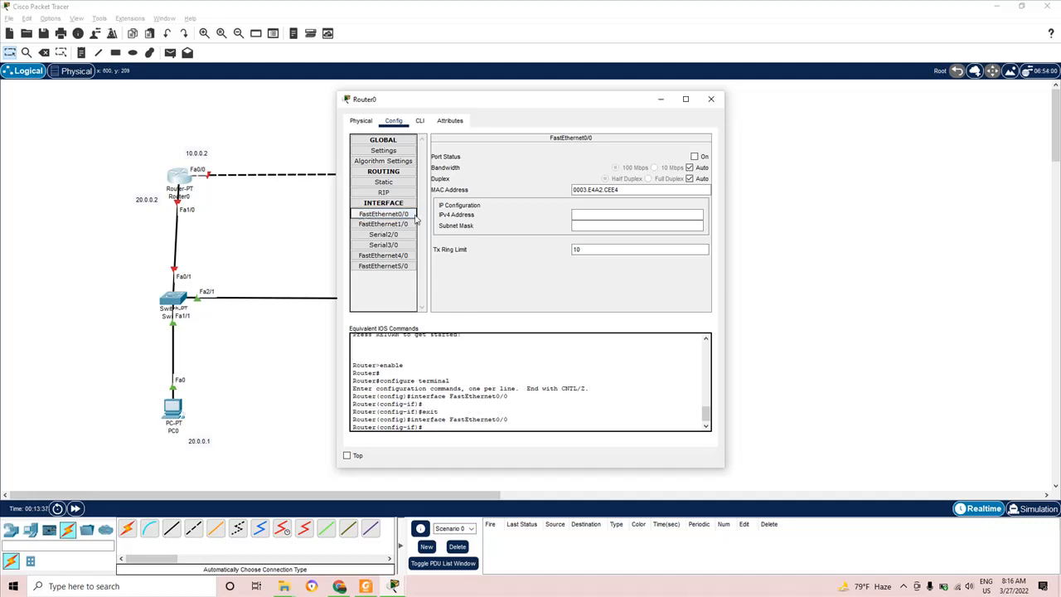
pyautogui.click(582, 214)
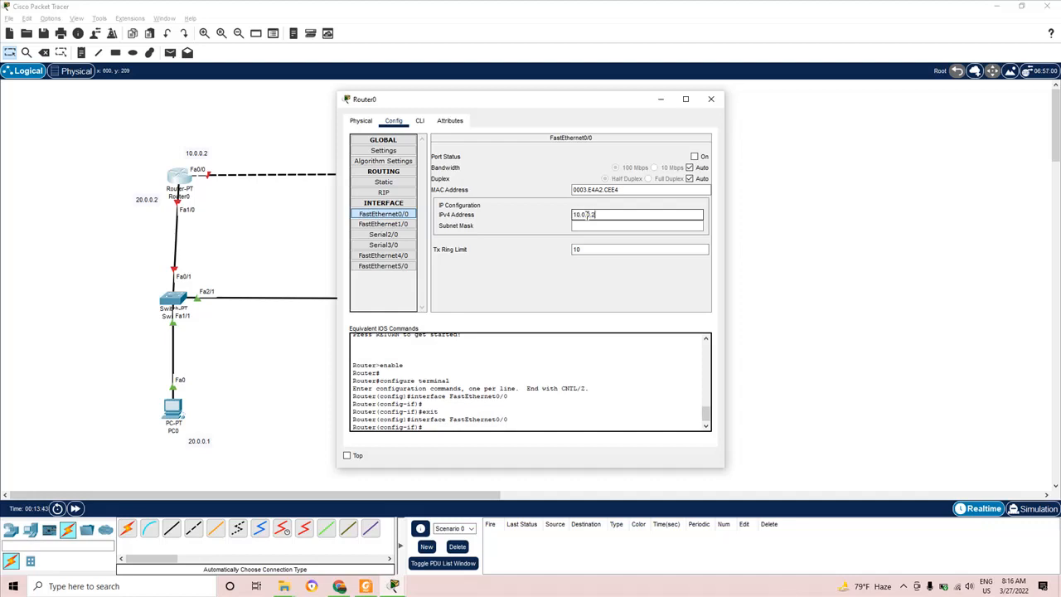
pyautogui.click(618, 226)
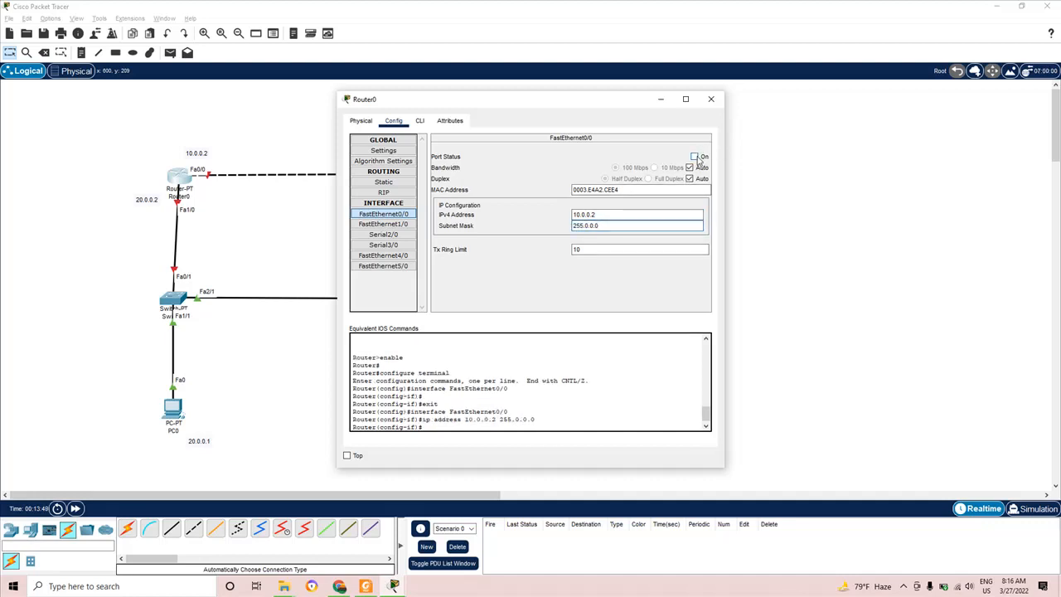
pyautogui.click(694, 157)
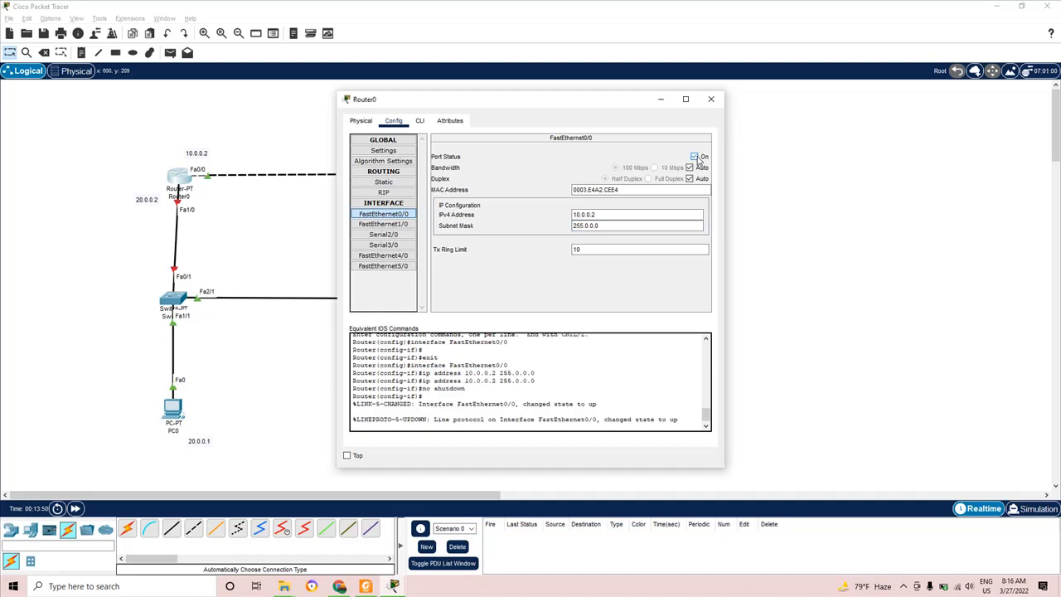
pyautogui.click(695, 156)
pyautogui.click(695, 157)
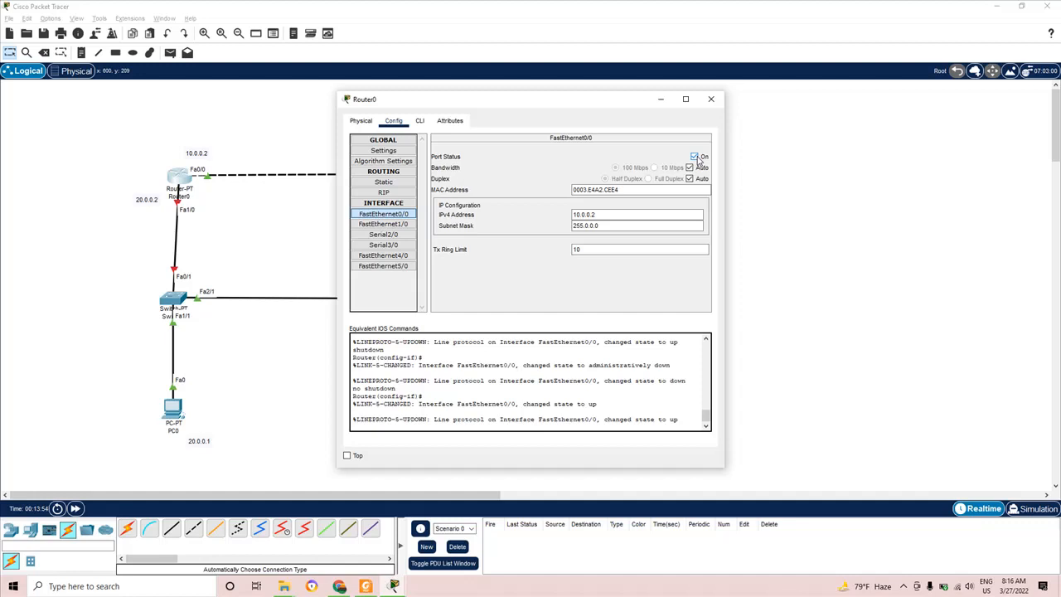
pyautogui.click(715, 105)
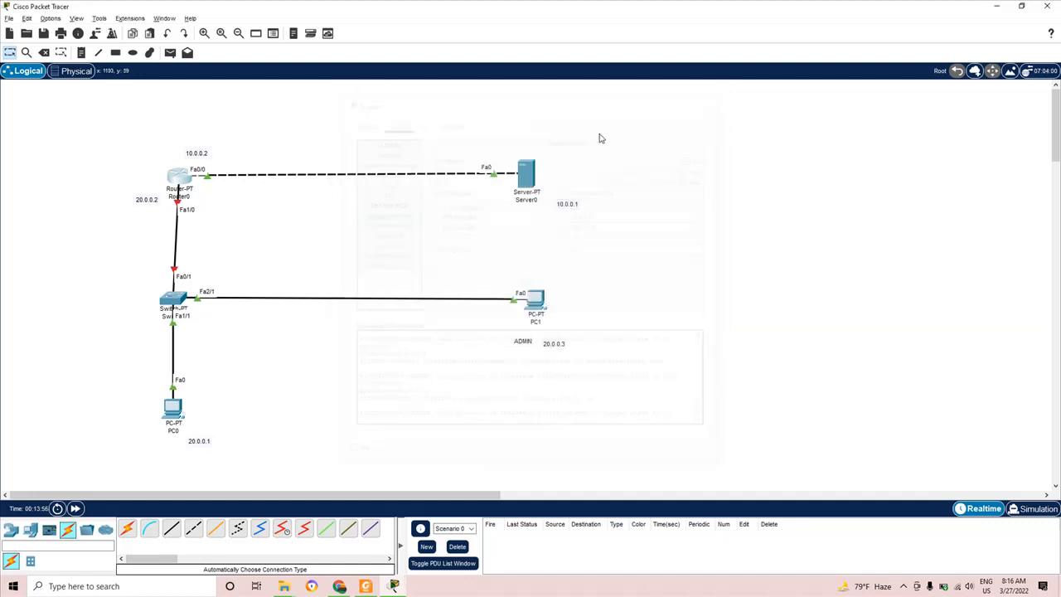
# - Bring up Router0's FastEthernet1/0 settings, start its IPv4 address, and check the lab PDF's addressing
pyautogui.click(177, 175)
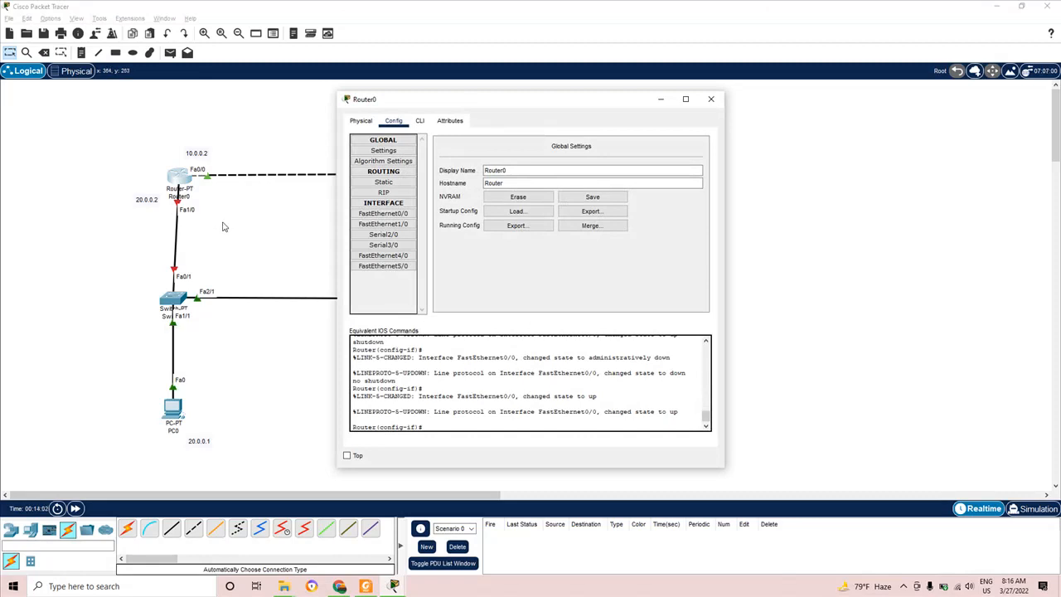
pyautogui.click(398, 225)
pyautogui.click(588, 217)
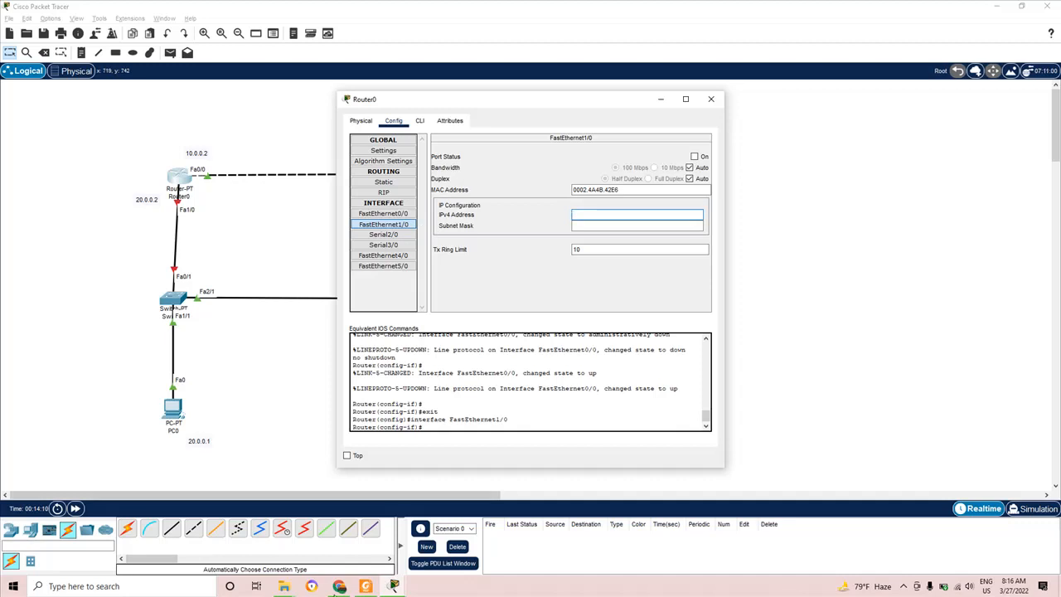
pyautogui.click(365, 587)
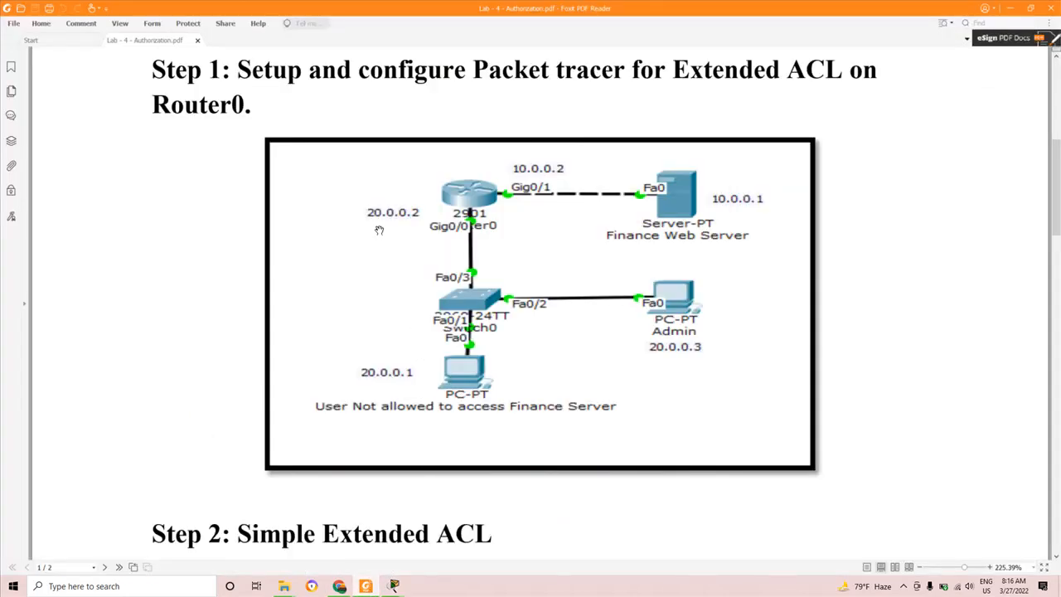
pyautogui.click(373, 588)
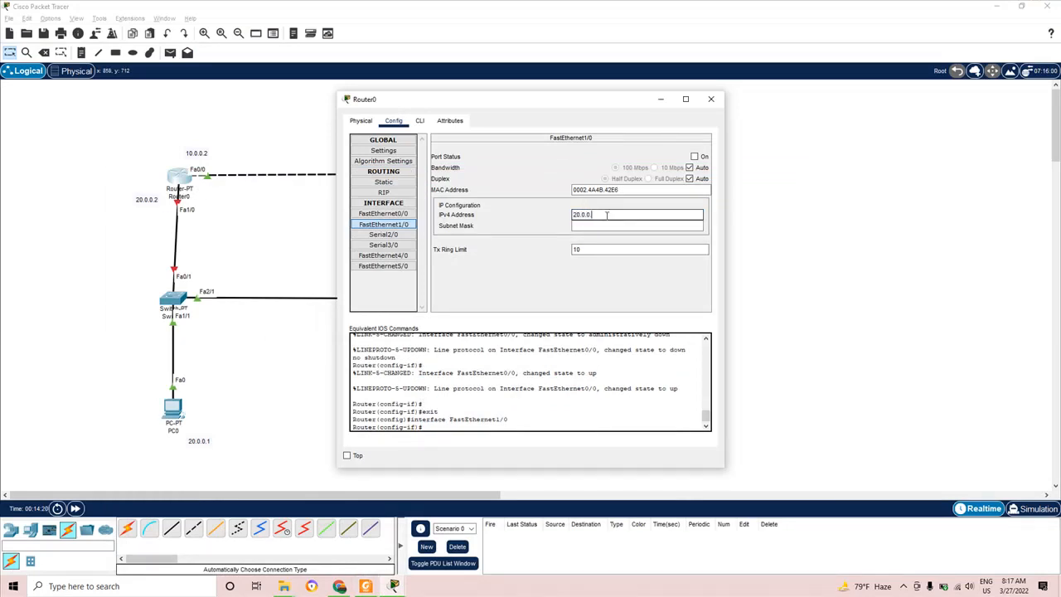
# - Finish FastEthernet1/0 as 20.0.0.2 with mask 255.0.0.0, turn the port on, and close Router0
pyautogui.click(609, 225)
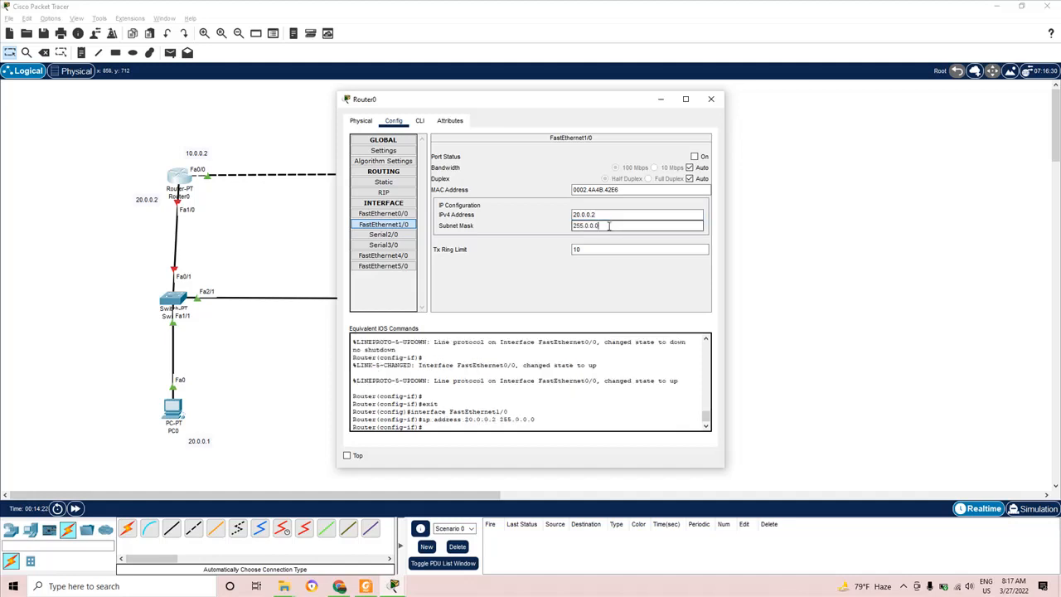
pyautogui.click(695, 157)
pyautogui.doubleClick(695, 156)
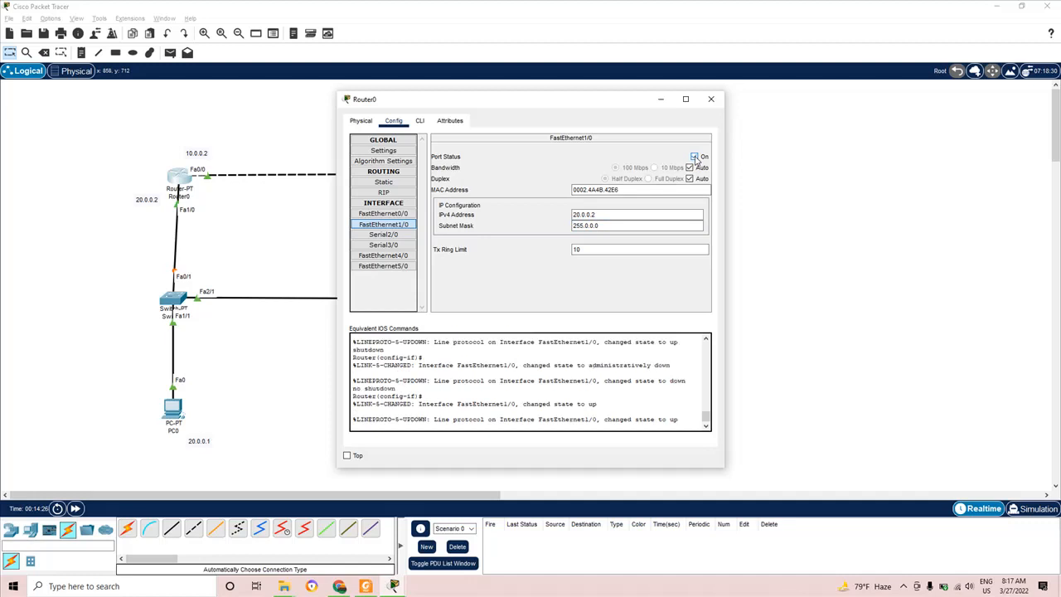
pyautogui.click(695, 157)
pyautogui.click(695, 158)
pyautogui.click(712, 98)
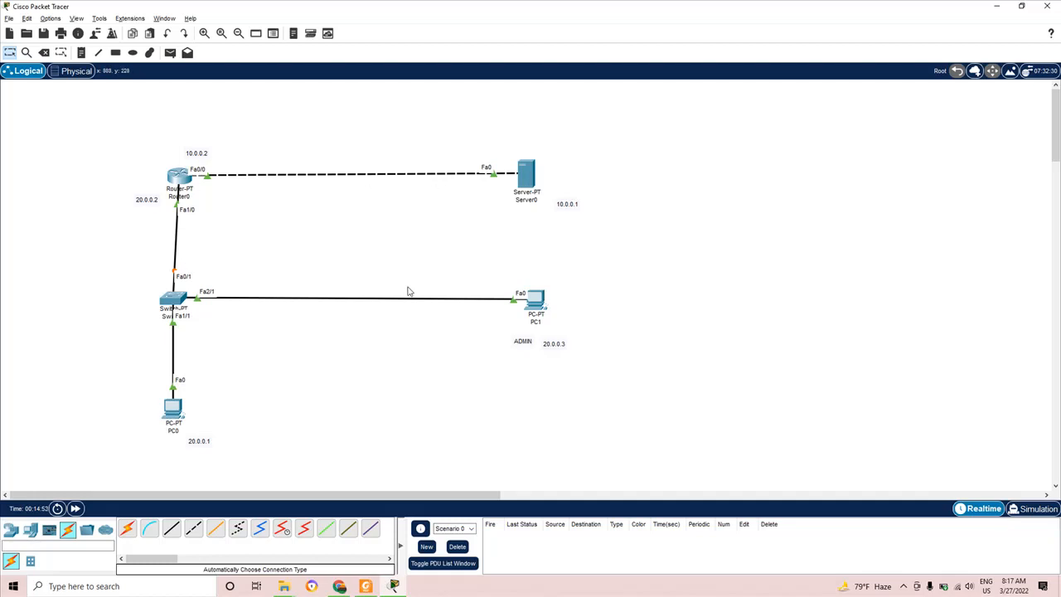
# - Run ping 10.0.0.1 from PC0's Command Prompt, getting 3 of 4 replies
pyautogui.click(170, 411)
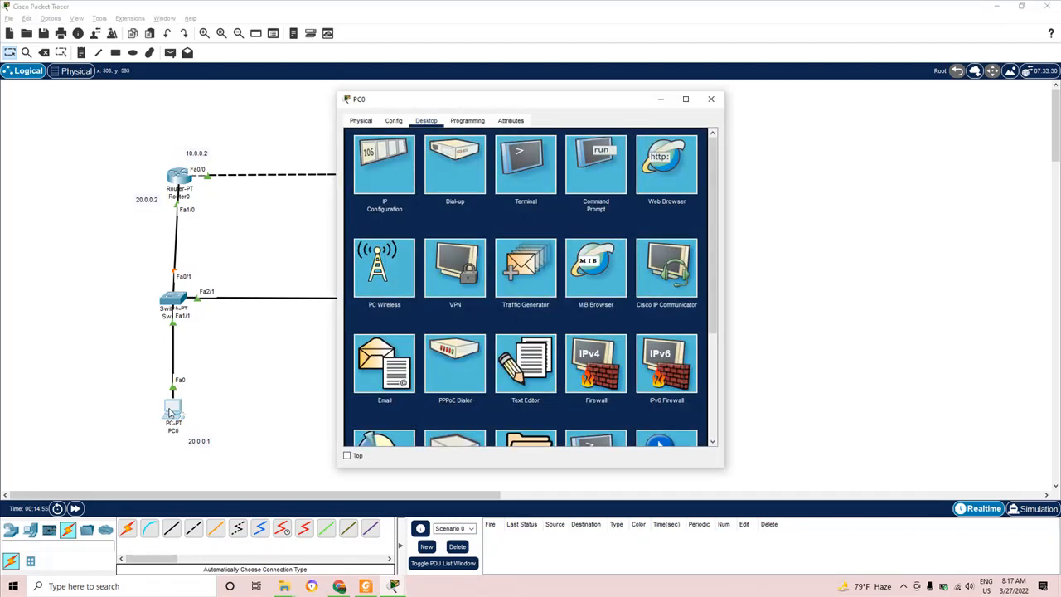
pyautogui.moveTo(581, 101); pyautogui.dragTo(772, 129)
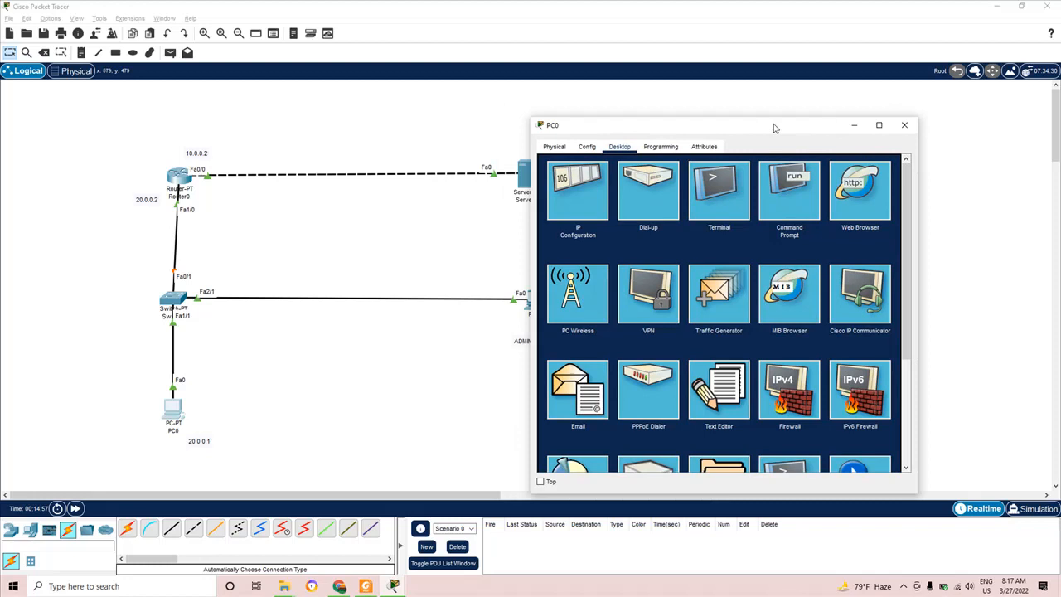
pyautogui.click(900, 125)
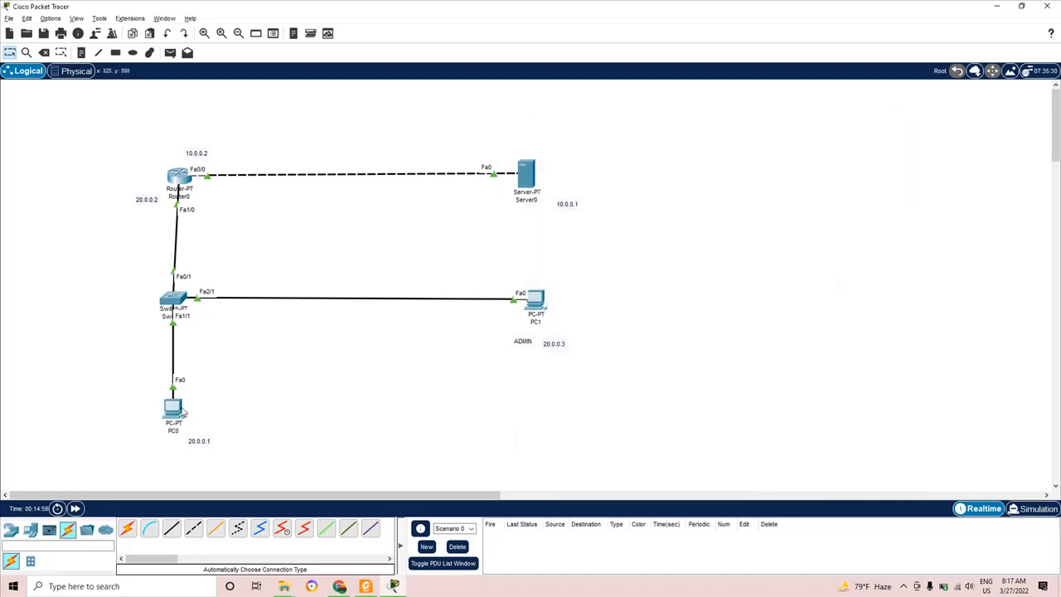
pyautogui.click(174, 411)
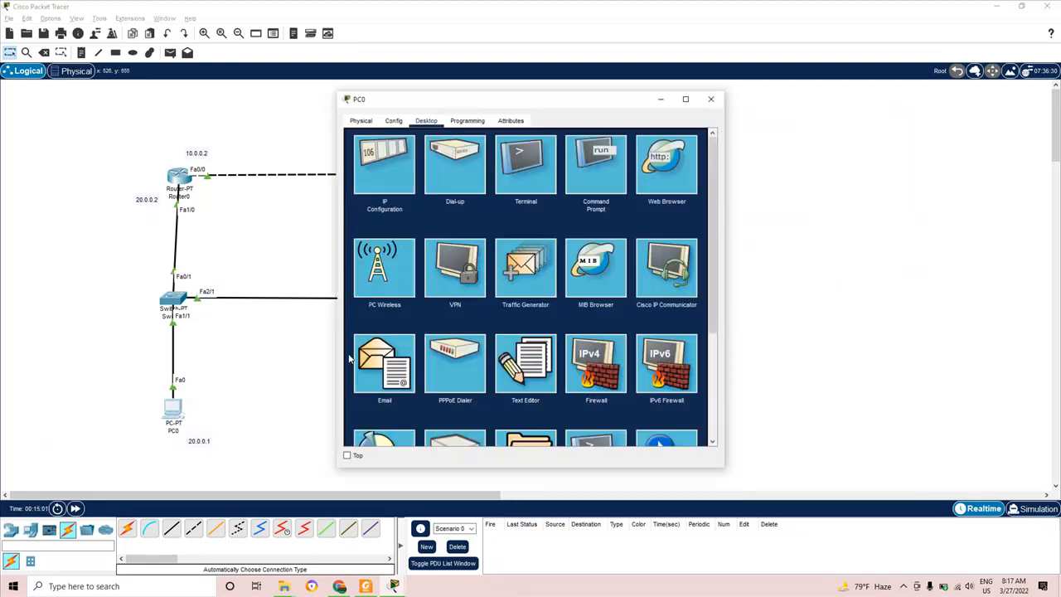
pyautogui.click(598, 169)
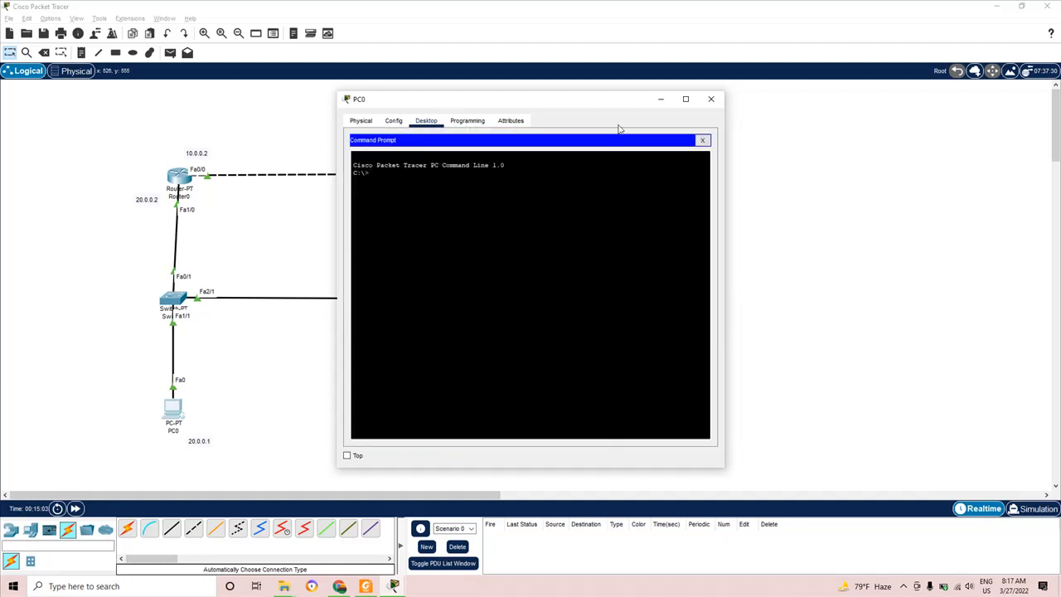
pyautogui.moveTo(613, 104); pyautogui.dragTo(914, 104)
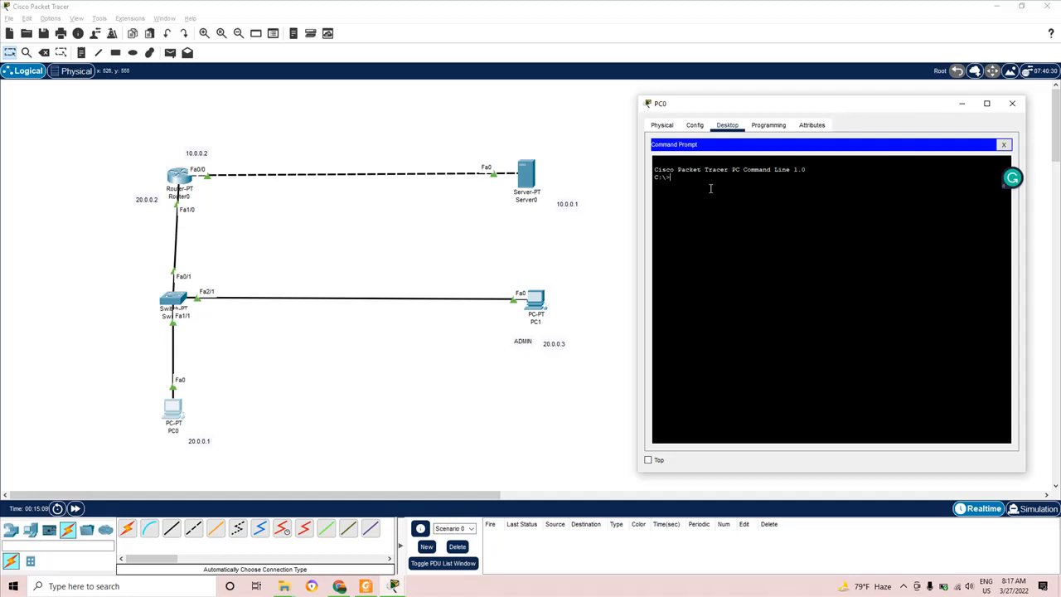
pyautogui.write('ping 10.0.0.1')
pyautogui.press('Return')
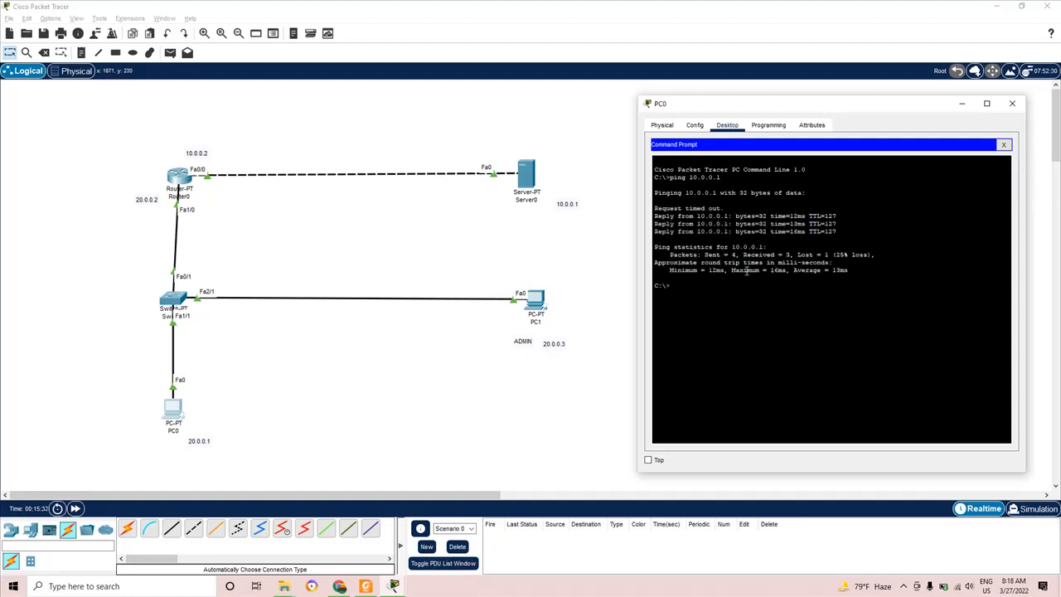
# - Run ping 10.0.0.1 from PC1's Command Prompt, getting all 4 replies with 0% loss
pyautogui.click(1013, 104)
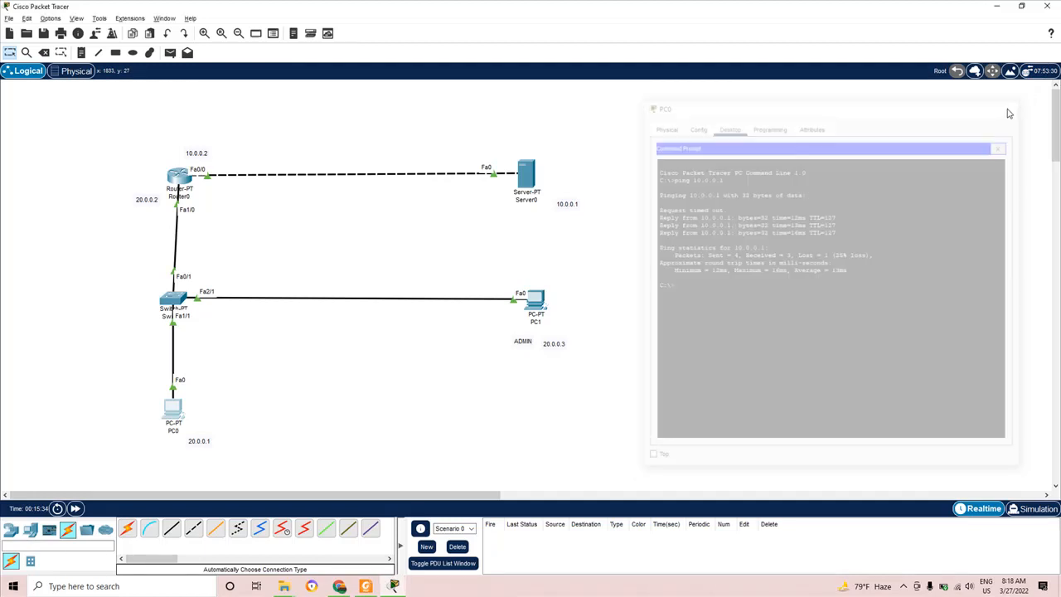
pyautogui.click(545, 310)
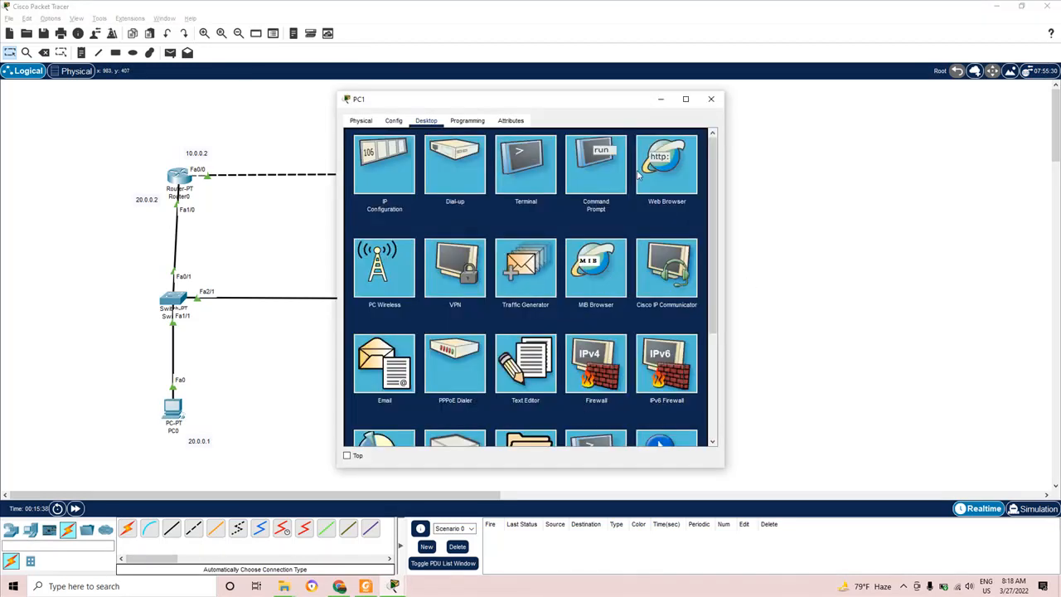
pyautogui.moveTo(609, 106); pyautogui.dragTo(922, 127)
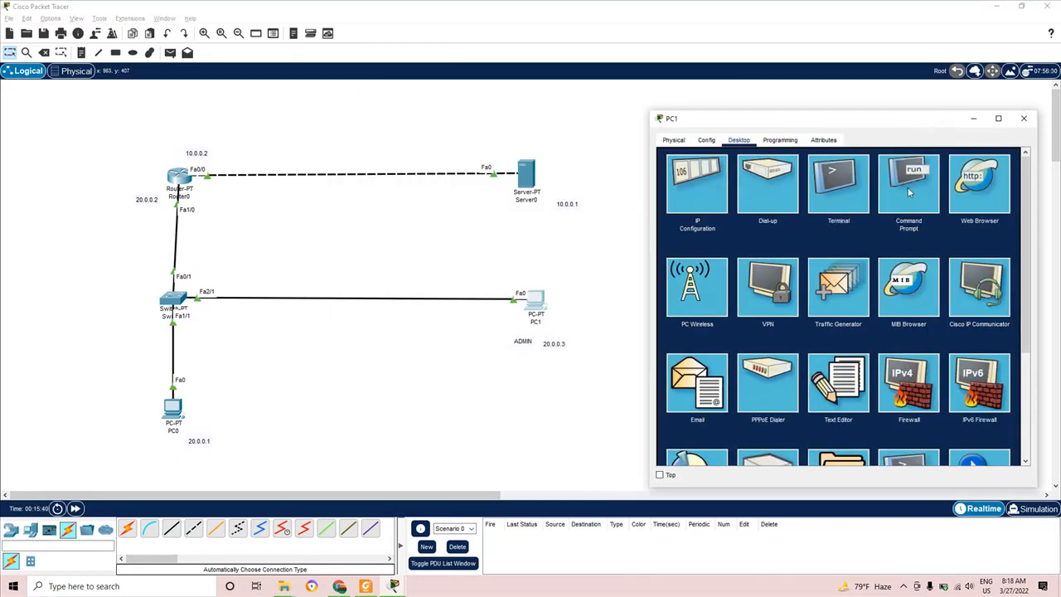
pyautogui.click(909, 191)
pyautogui.write('ping')
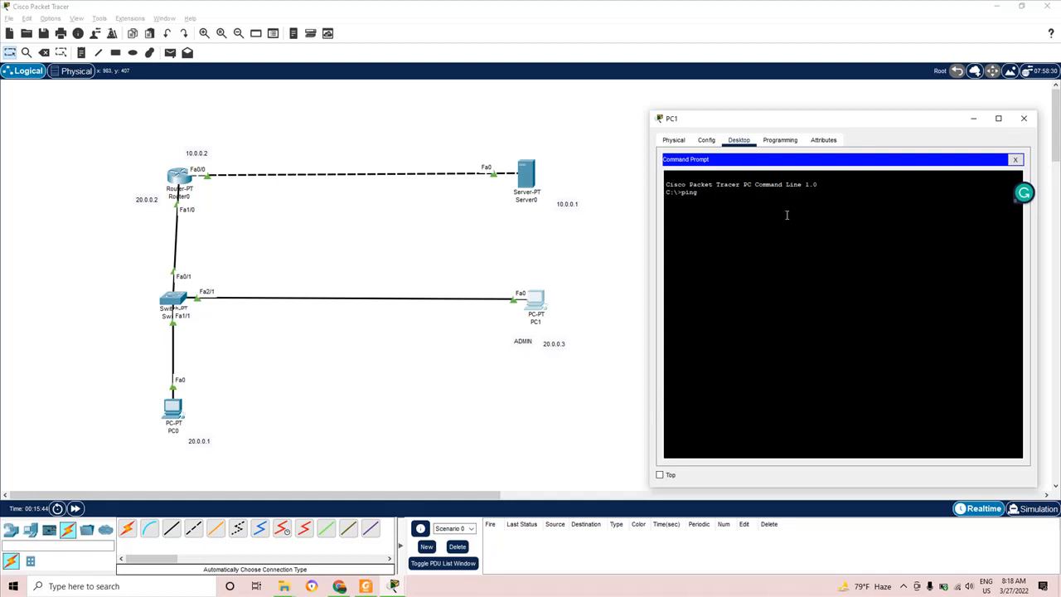
pyautogui.write(' 10.0.0.1')
pyautogui.press('Return')
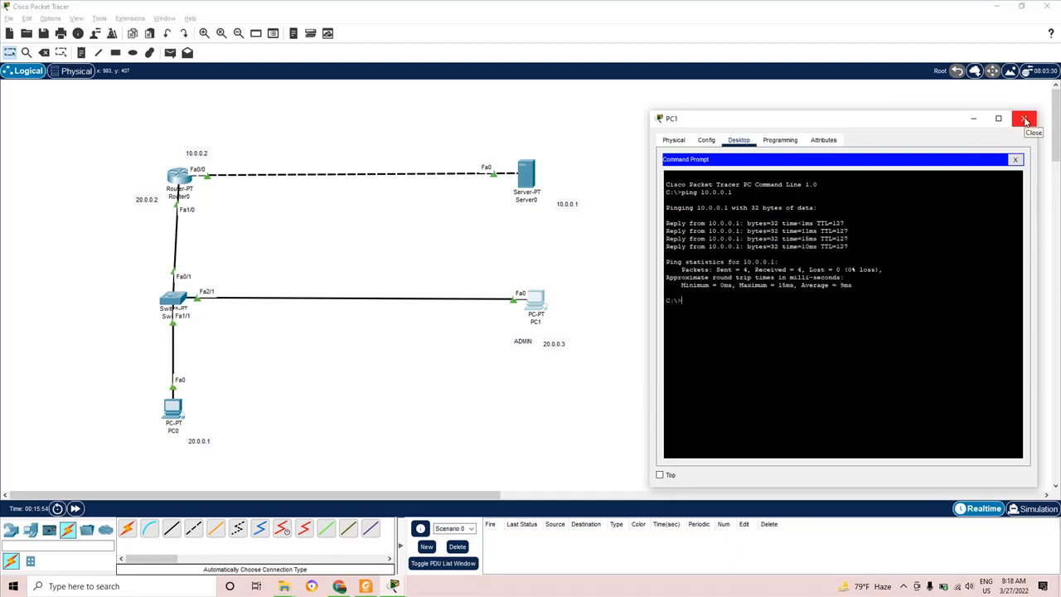
pyautogui.click(1026, 121)
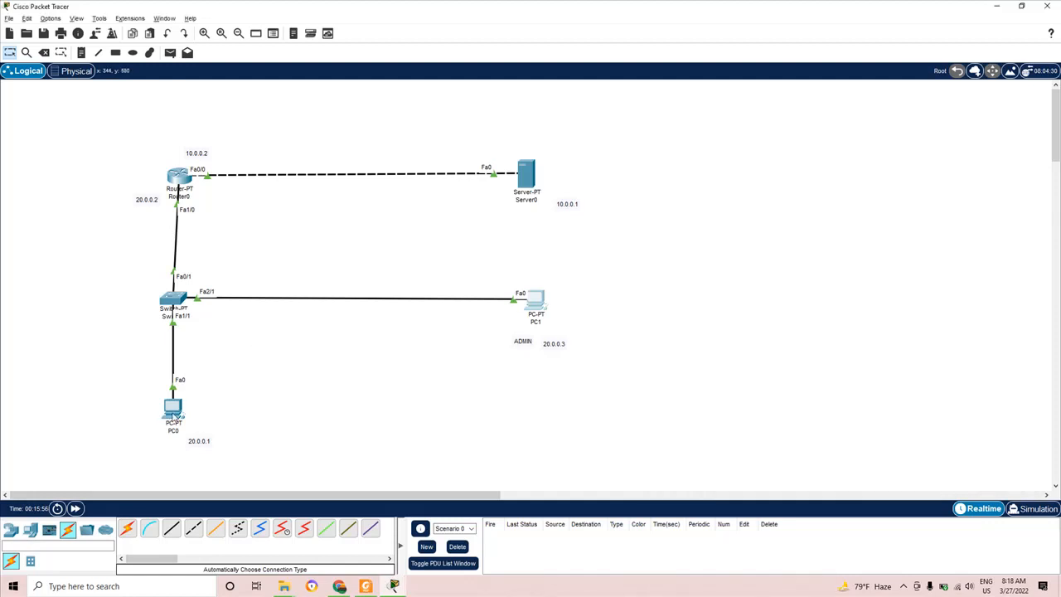
pyautogui.click(171, 413)
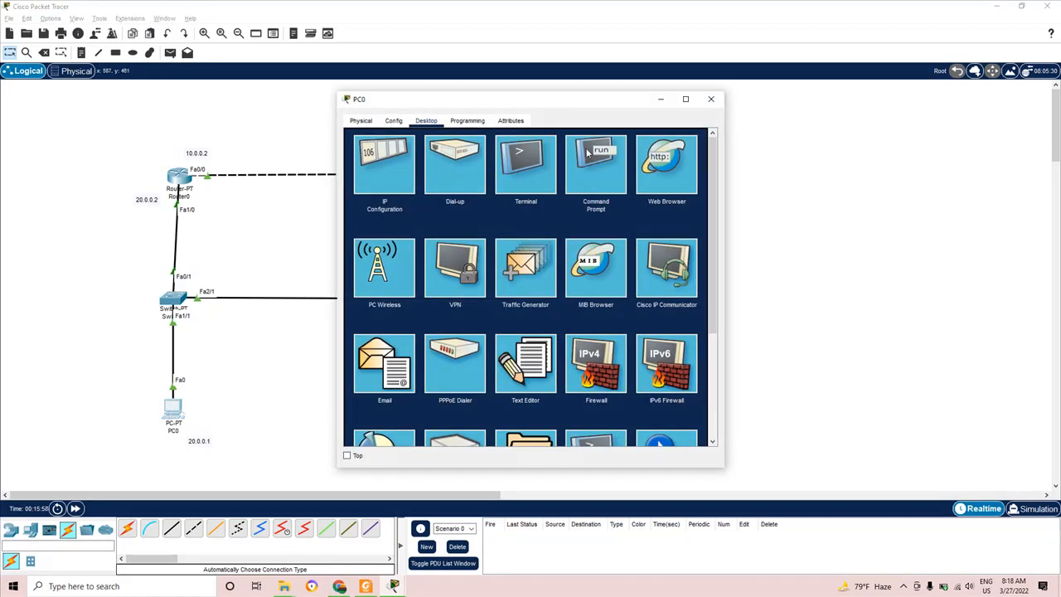
pyautogui.moveTo(634, 112); pyautogui.dragTo(899, 119)
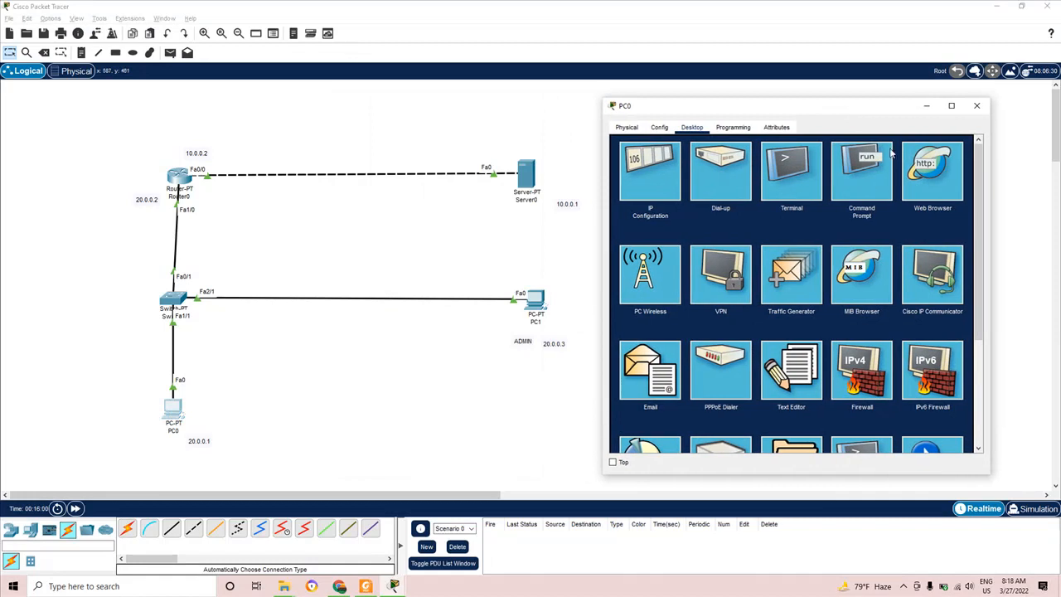
pyautogui.click(927, 172)
pyautogui.click(735, 158)
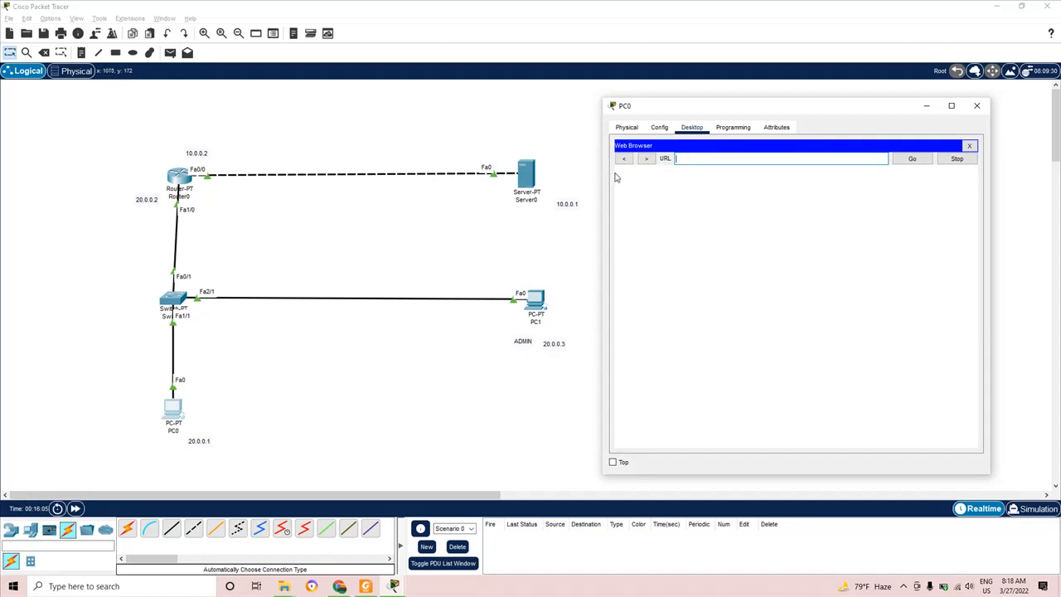
pyautogui.write('http://10.')
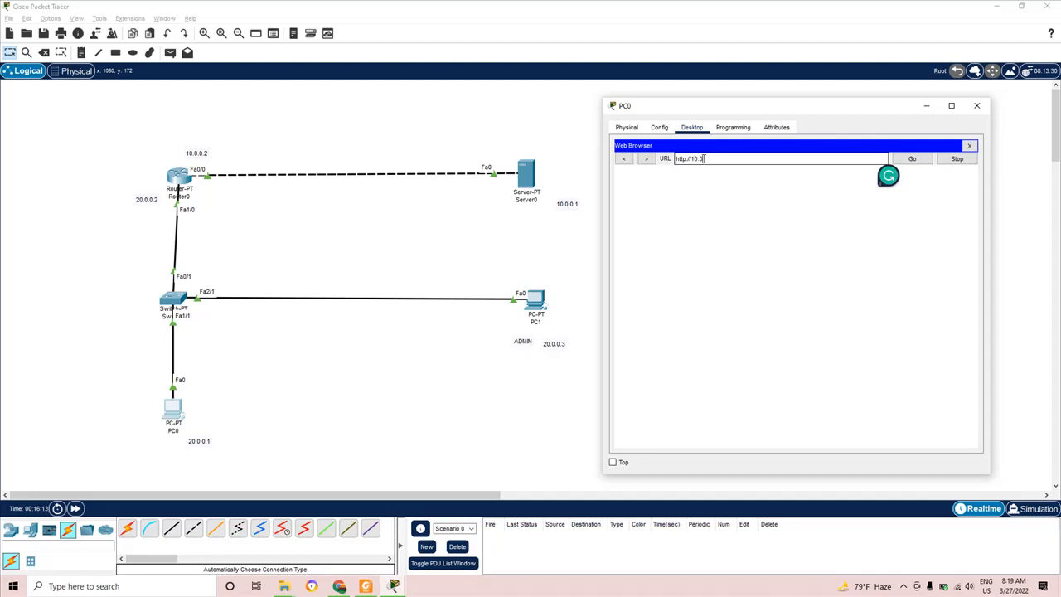
pyautogui.write('0.1')
pyautogui.press('Return')
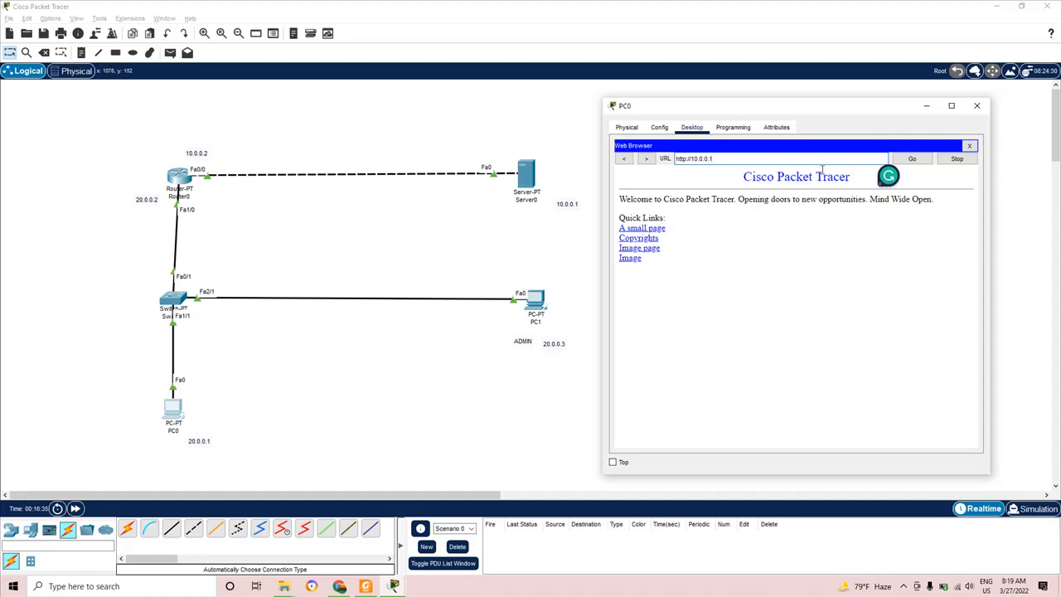
pyautogui.click(977, 105)
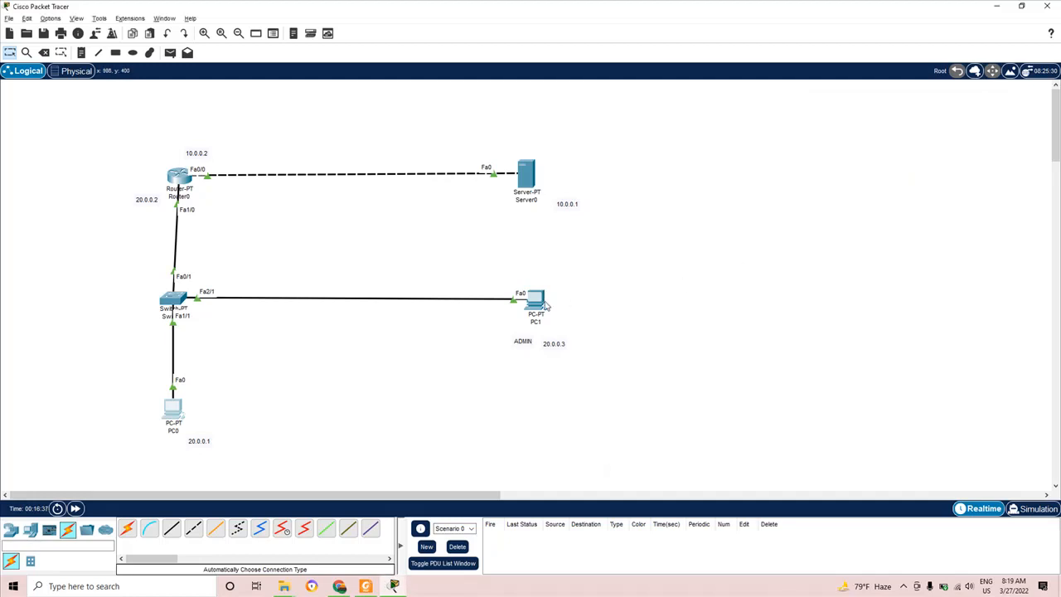
pyautogui.click(535, 302)
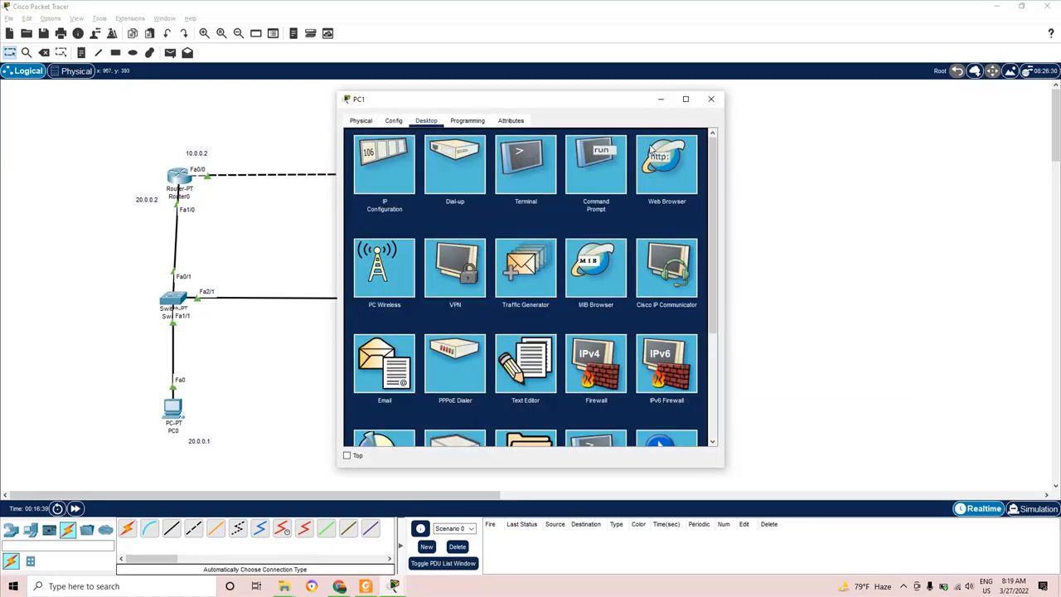
pyautogui.moveTo(606, 105); pyautogui.dragTo(894, 127)
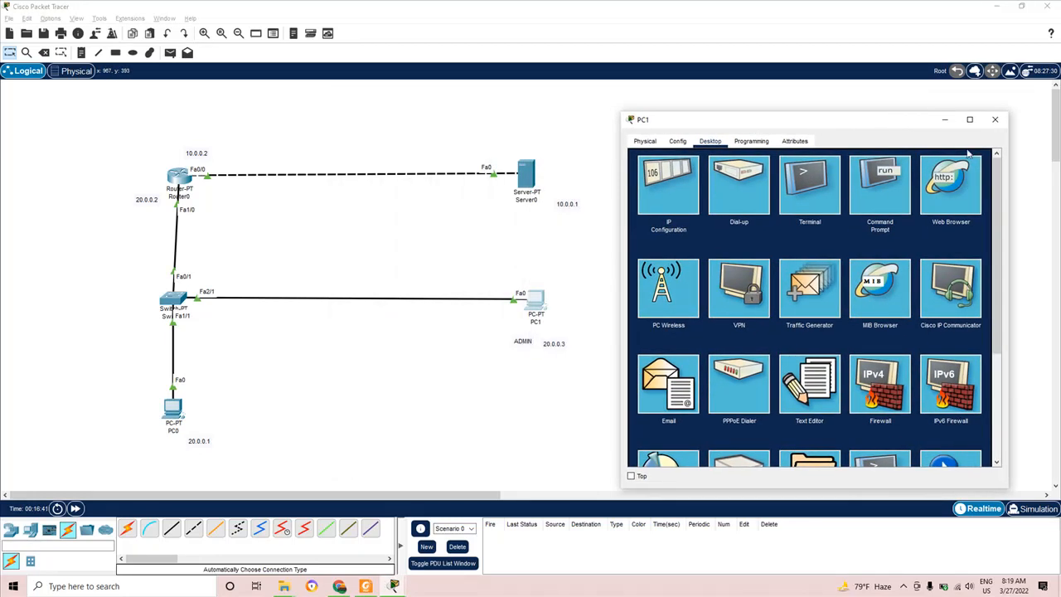
pyautogui.click(951, 185)
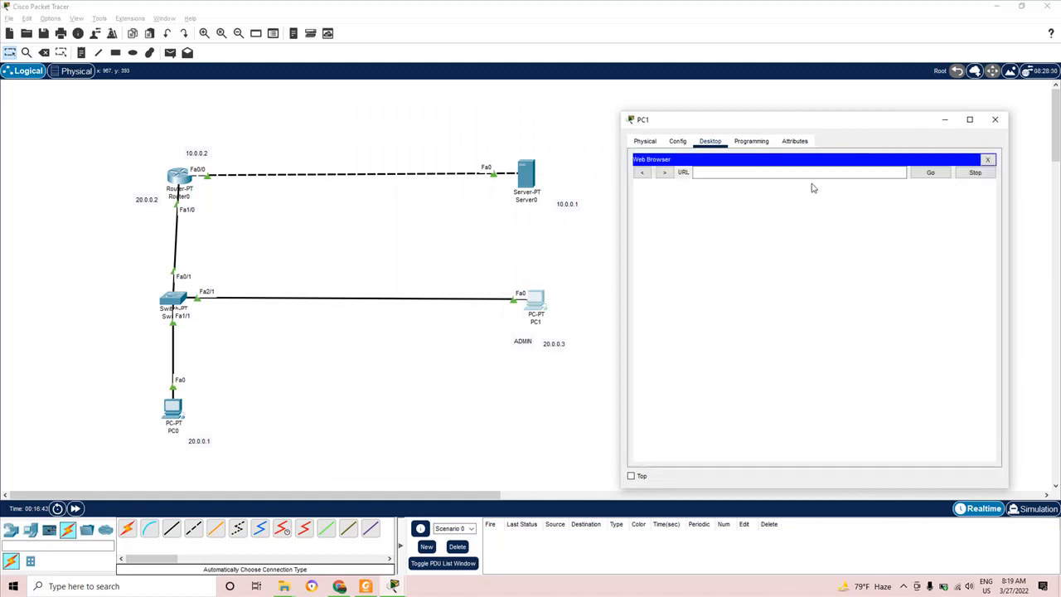
pyautogui.write('h')
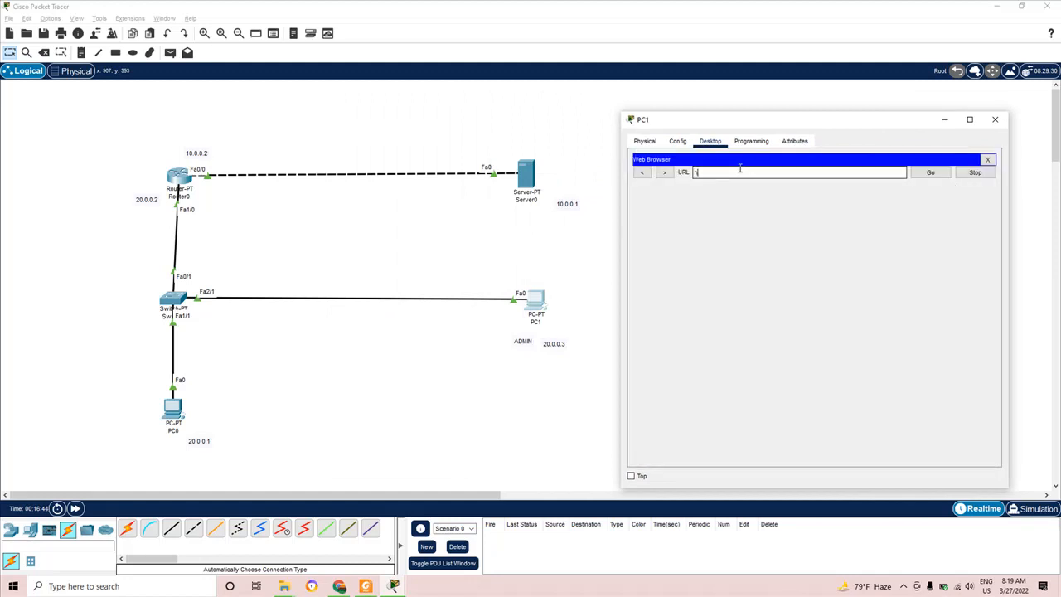
pyautogui.write('ttp://1')
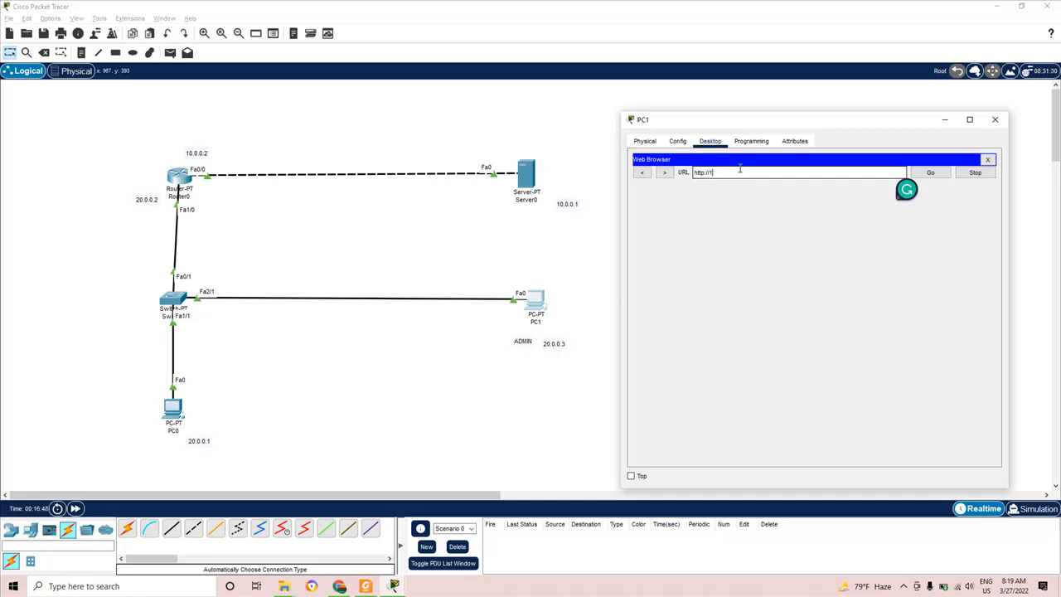
pyautogui.write('0.0.0.1')
pyautogui.press('Return')
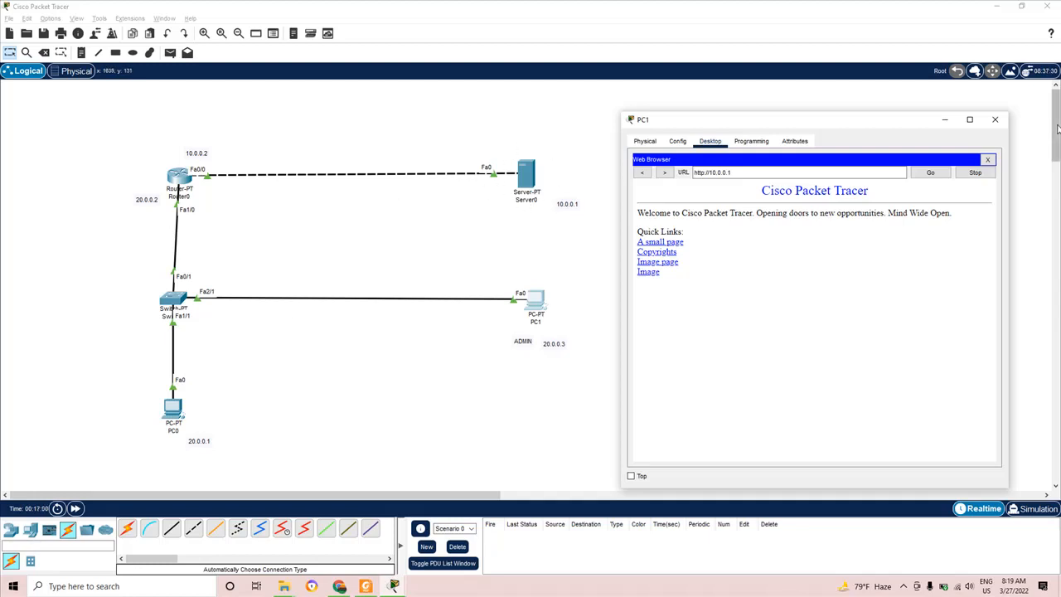
pyautogui.click(995, 120)
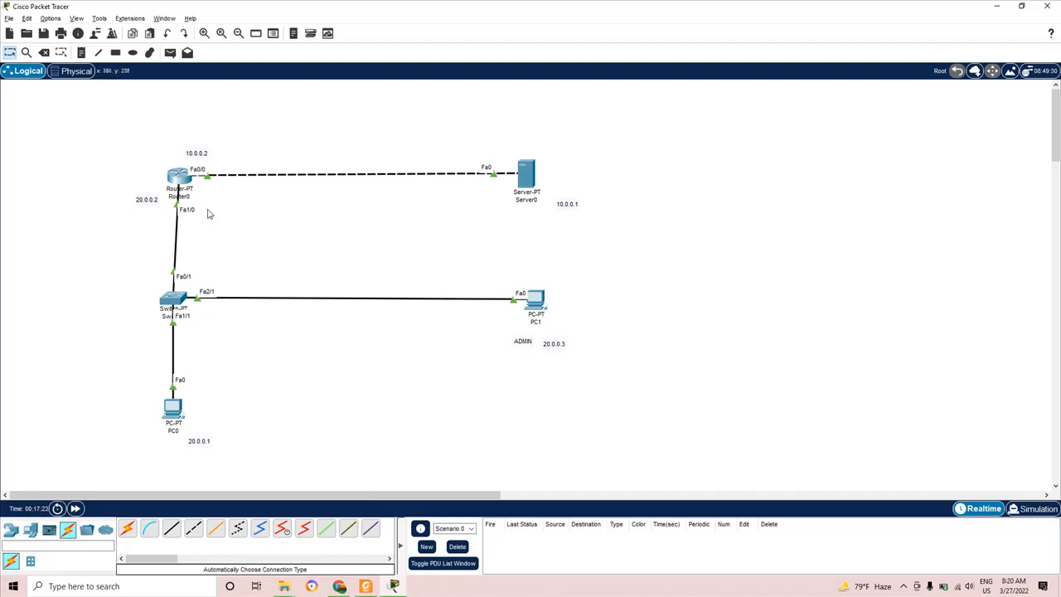
pyautogui.click(179, 178)
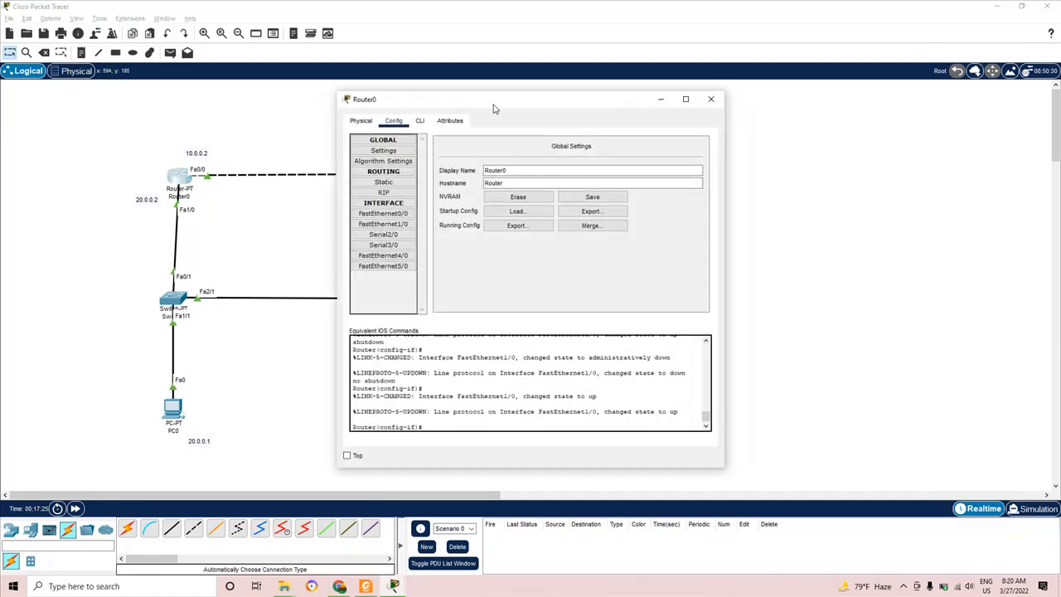
# - Place Router0's configuration window to the right of the topology
pyautogui.moveTo(502, 105); pyautogui.dragTo(792, 103)
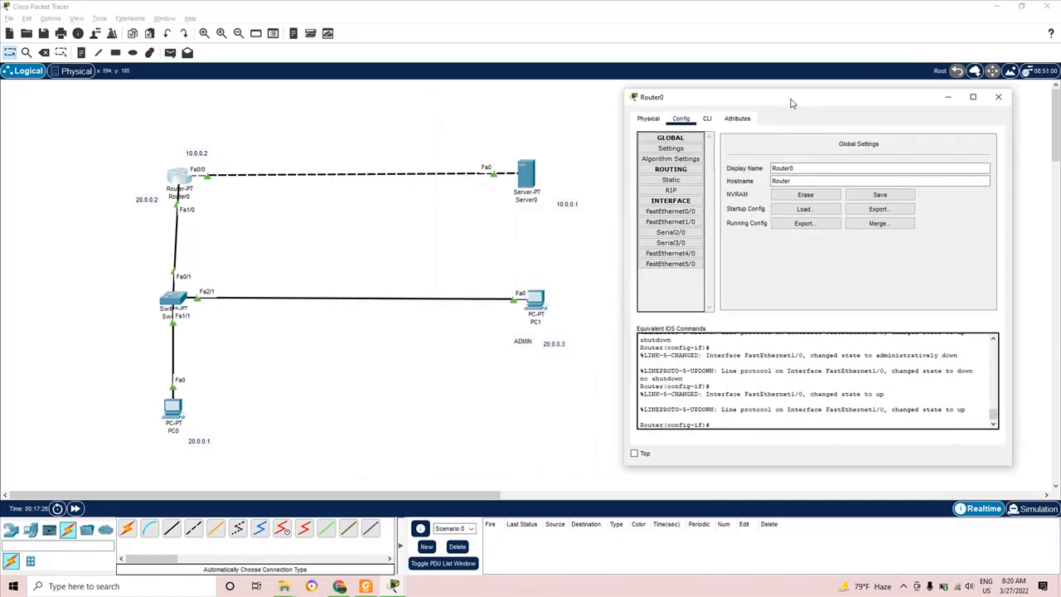
pyautogui.click(998, 97)
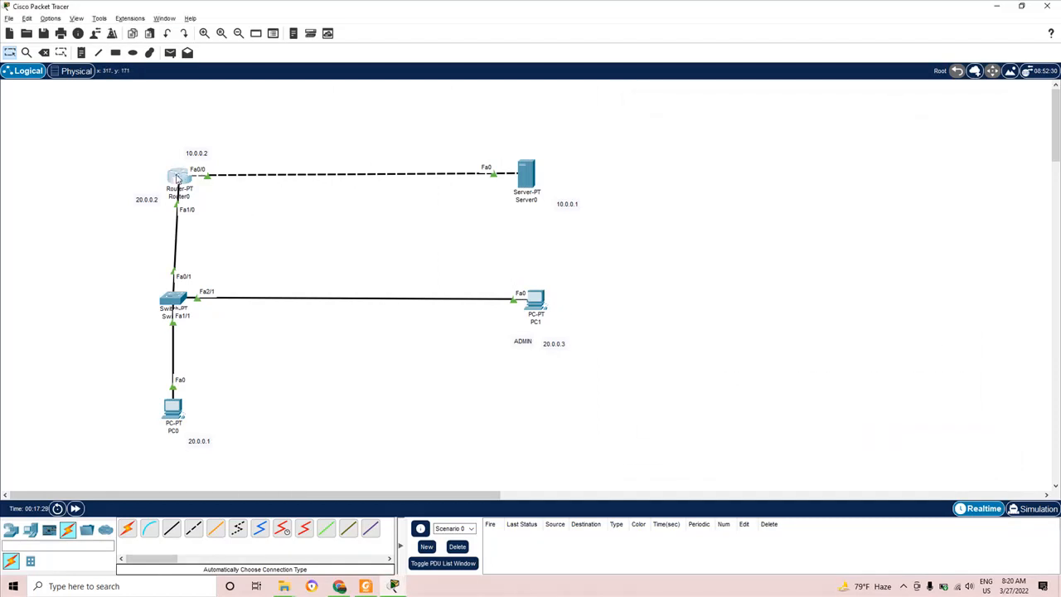
pyautogui.click(177, 178)
pyautogui.moveTo(564, 103); pyautogui.dragTo(844, 107)
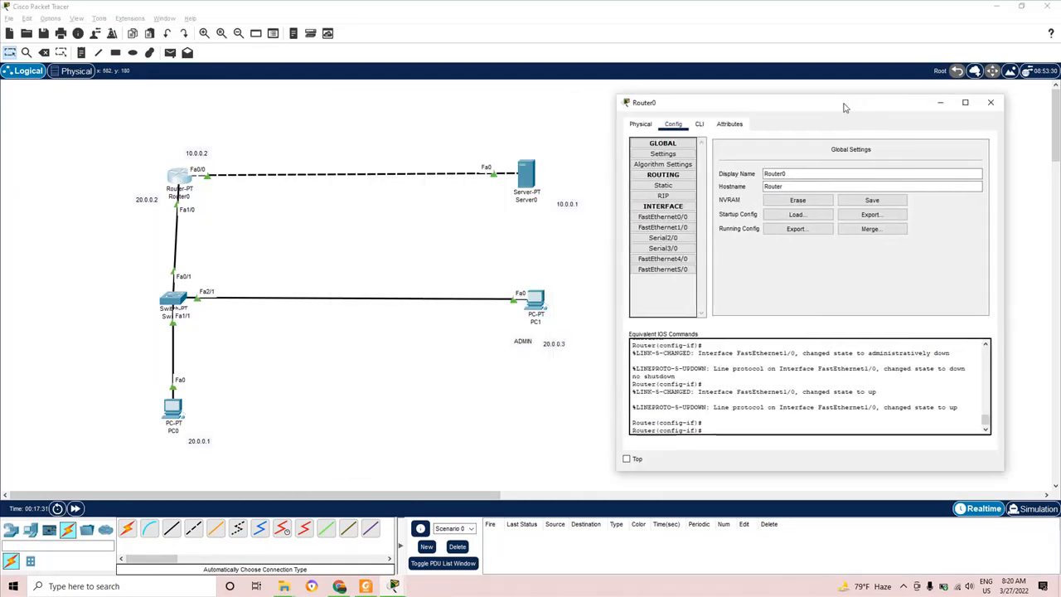
# - Scroll the lab PDF to Step 3's Router0 ACL commands, close Router0's window, and return to Packet Tracer
pyautogui.click(366, 586)
pyautogui.scroll(-5, 523, 381)
pyautogui.scroll(-8, 523, 380)
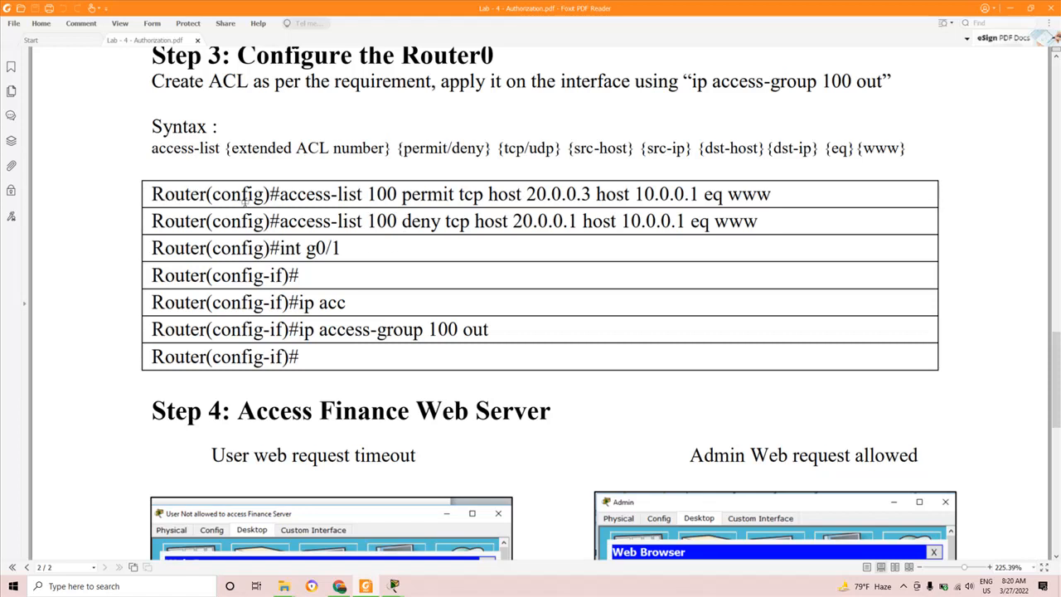
pyautogui.hotkey('alt', 'Tab')
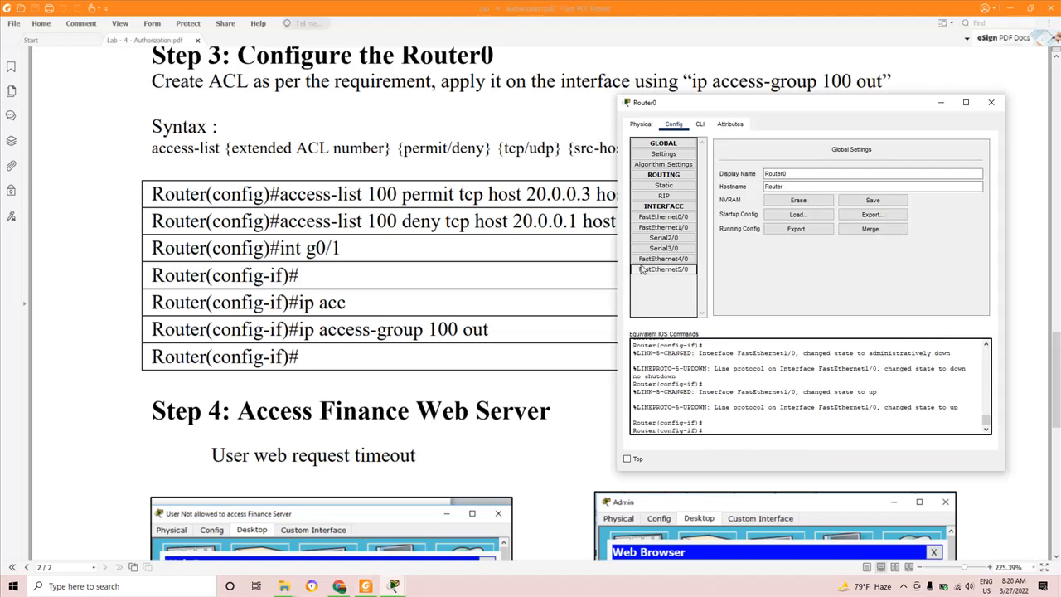
pyautogui.click(985, 107)
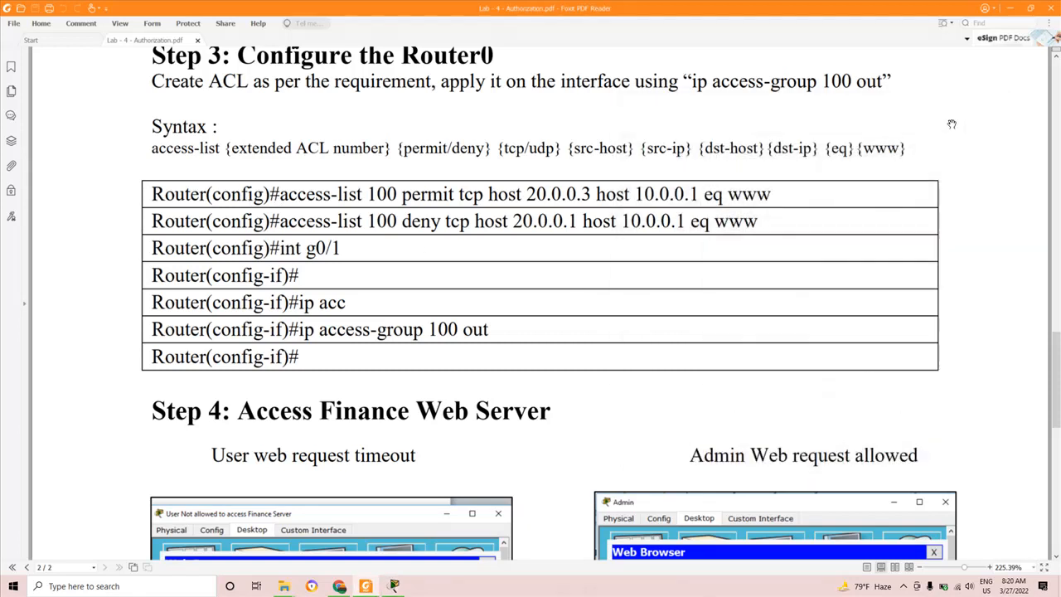
pyautogui.click(393, 587)
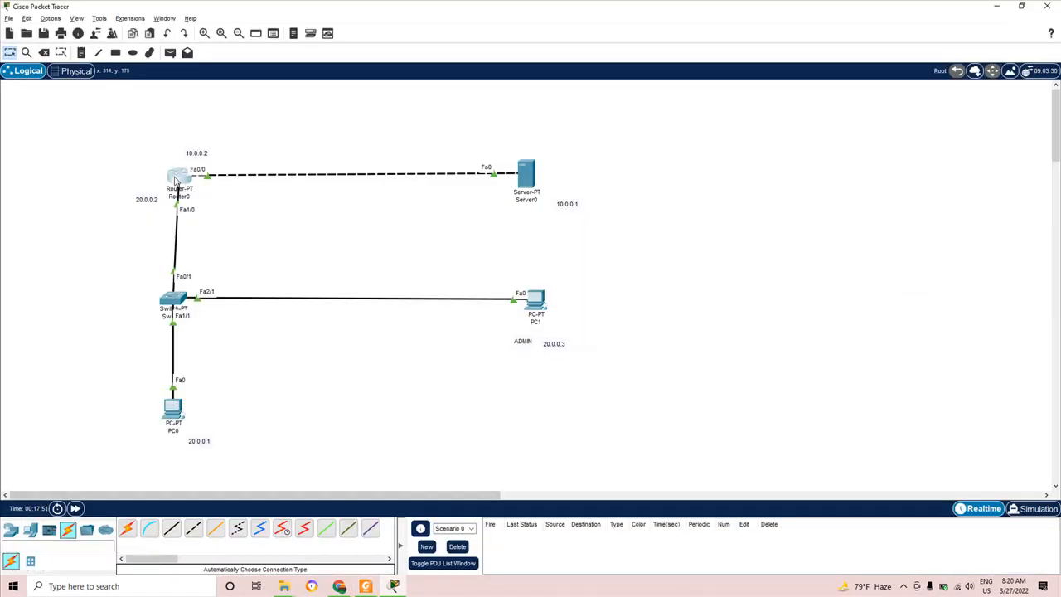
# - Open Router0's command-line window, bring it to the front, then close it
pyautogui.click(176, 181)
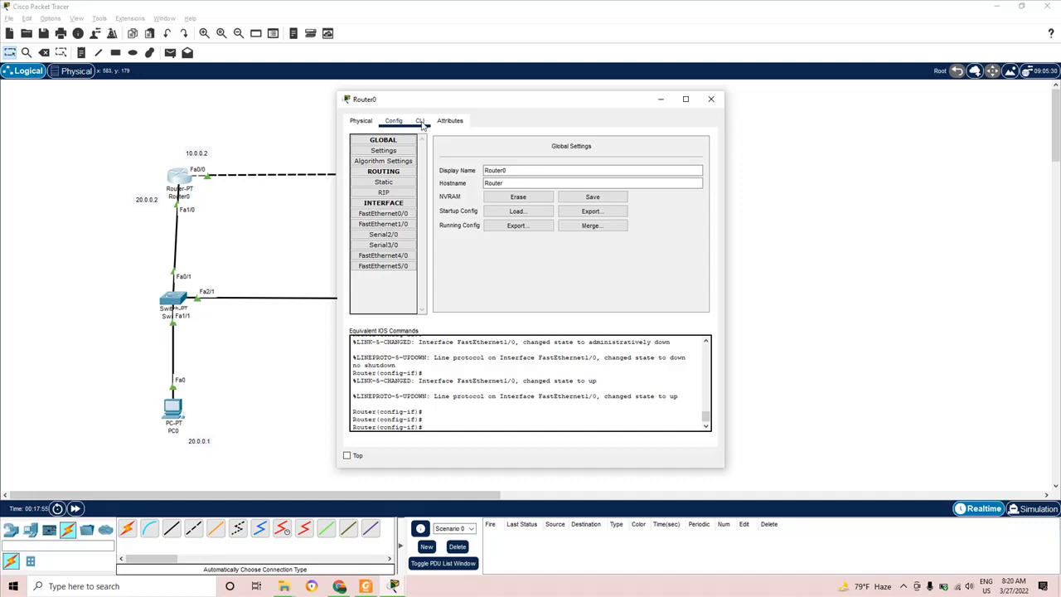
pyautogui.click(422, 122)
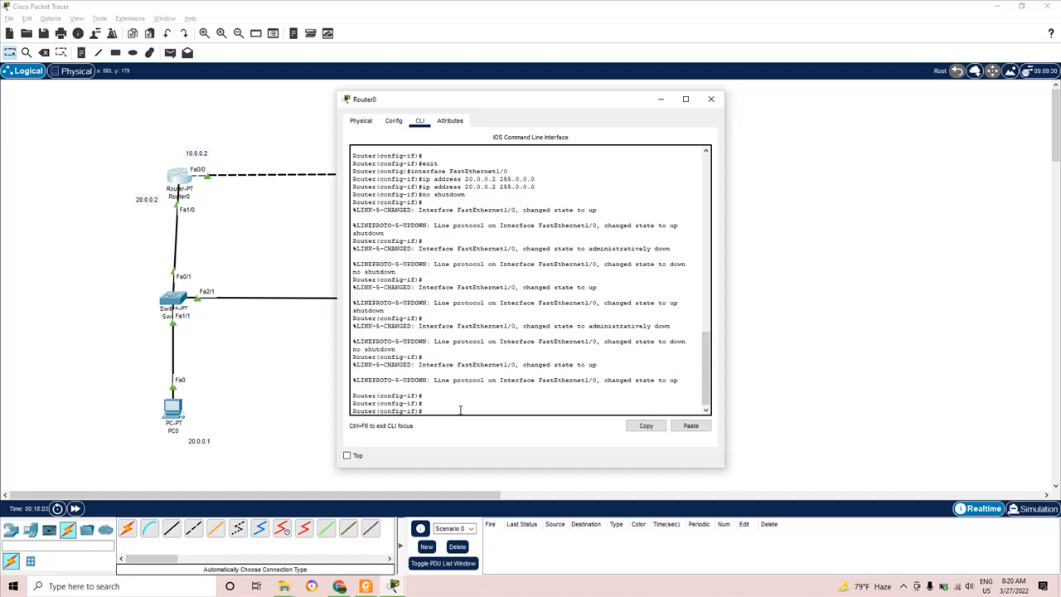
pyautogui.click(802, 373)
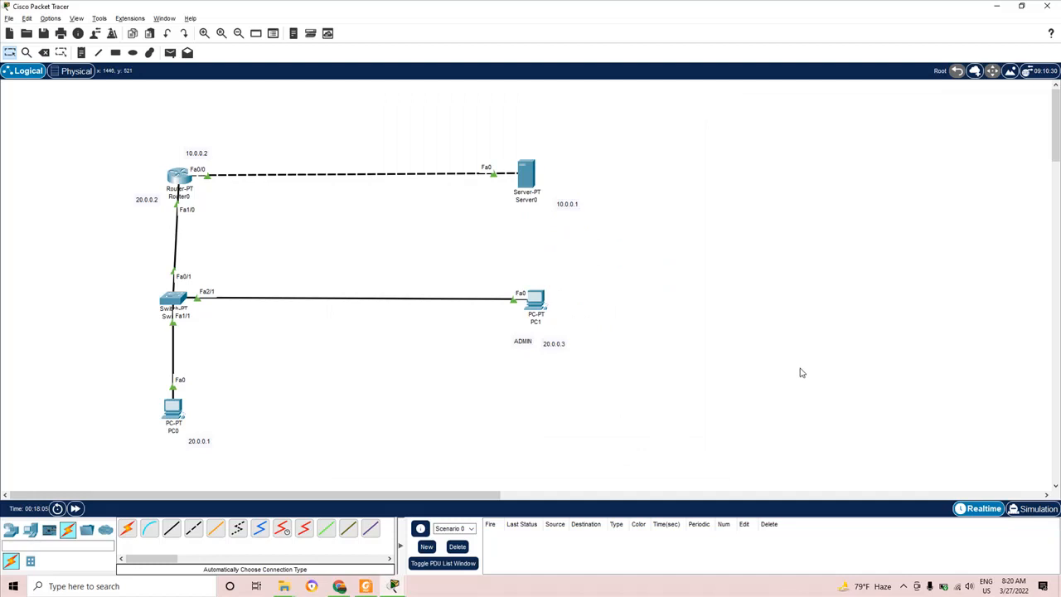
pyautogui.moveTo(396, 586)
pyautogui.click(448, 533)
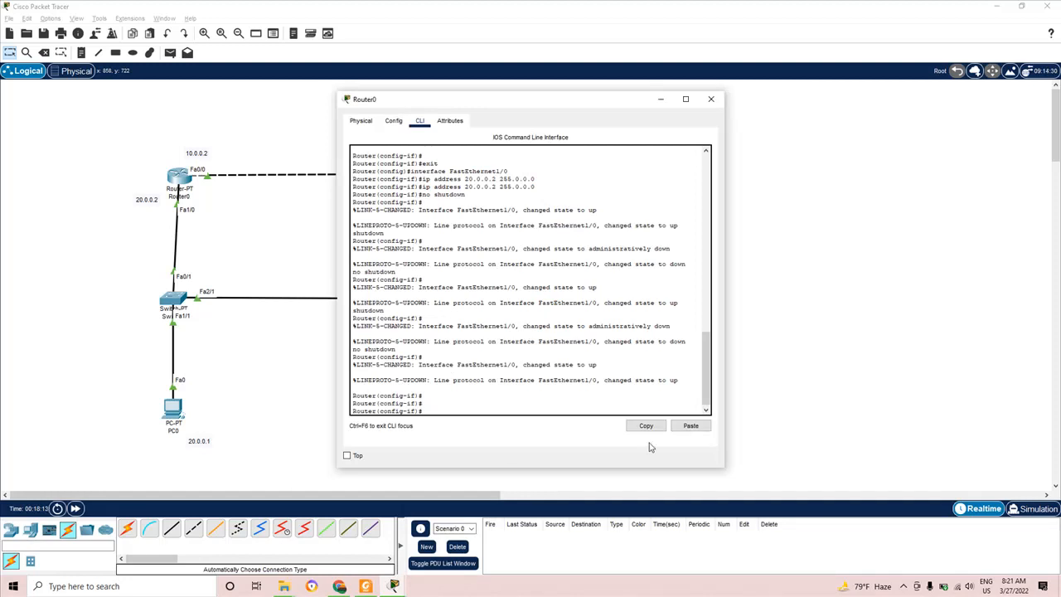
pyautogui.click(904, 586)
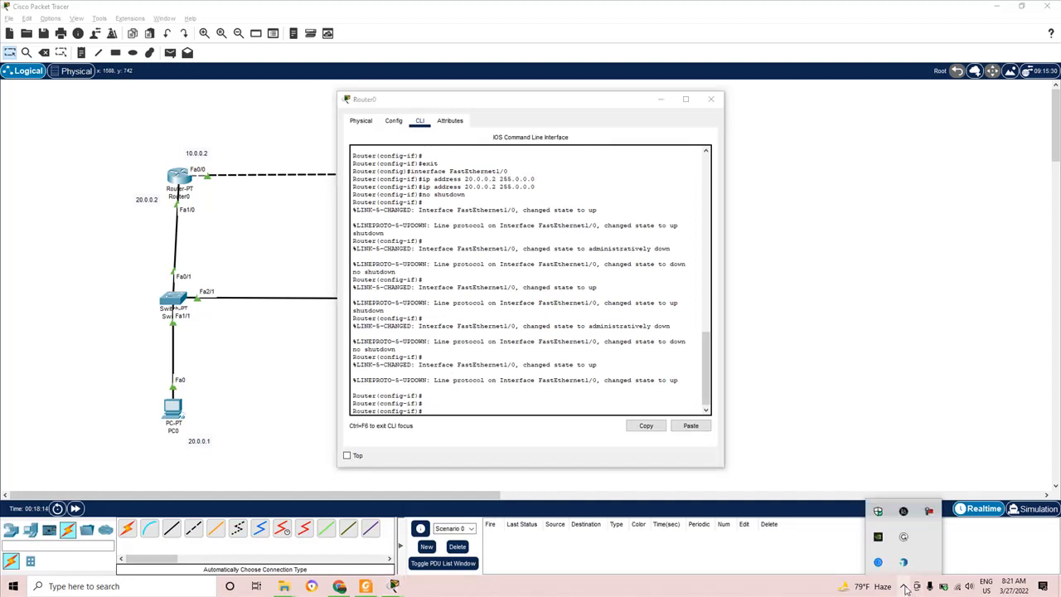
pyautogui.click(929, 510)
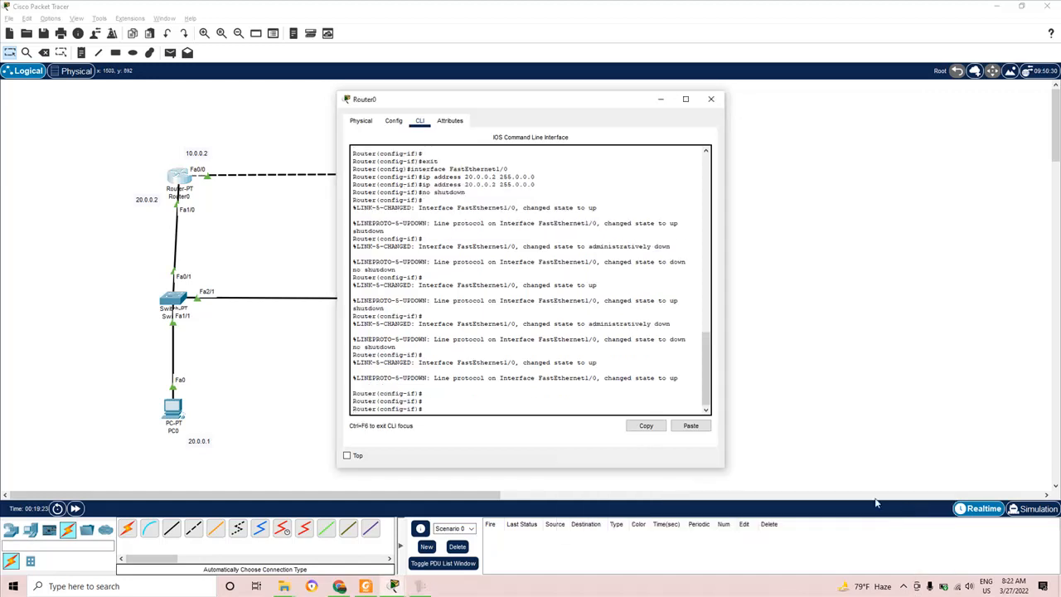
pyautogui.click(711, 106)
# - Exit interface and global configuration modes and end Router0's console session
pyautogui.write('it')
pyautogui.press('Return')
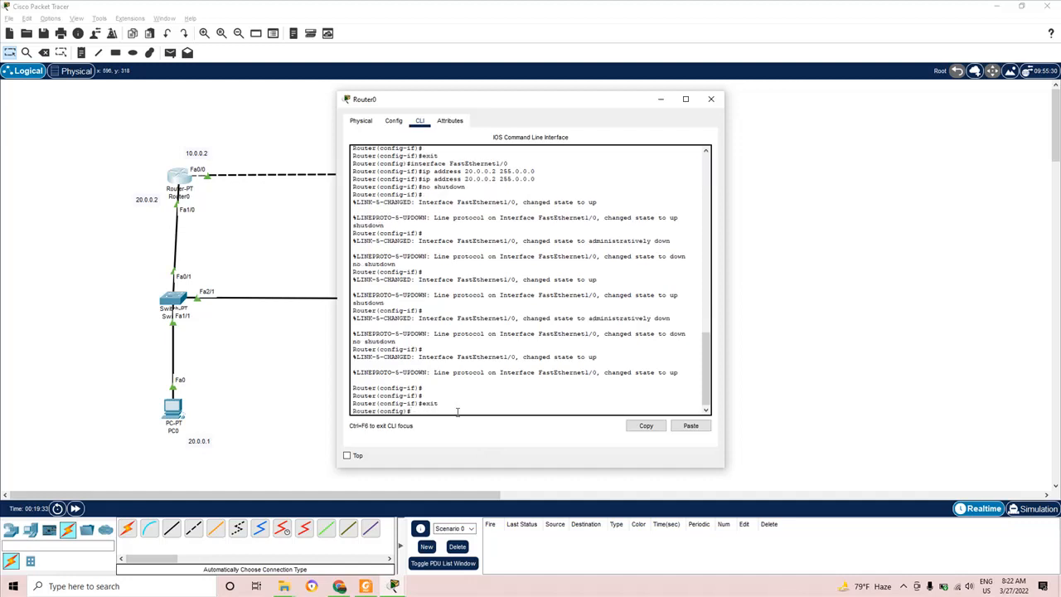
pyautogui.press('Return')
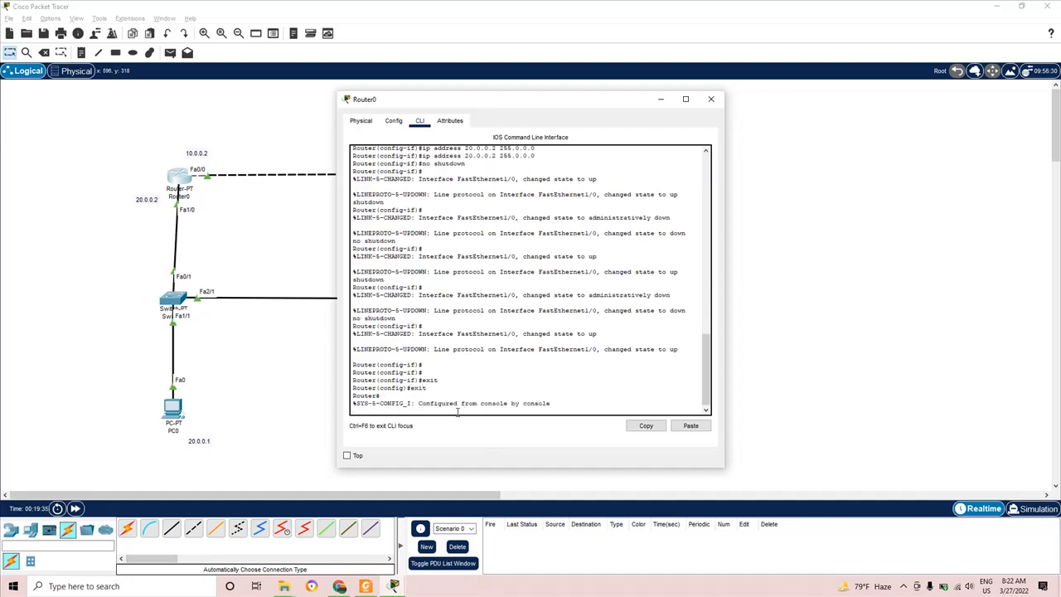
pyautogui.press('Return')
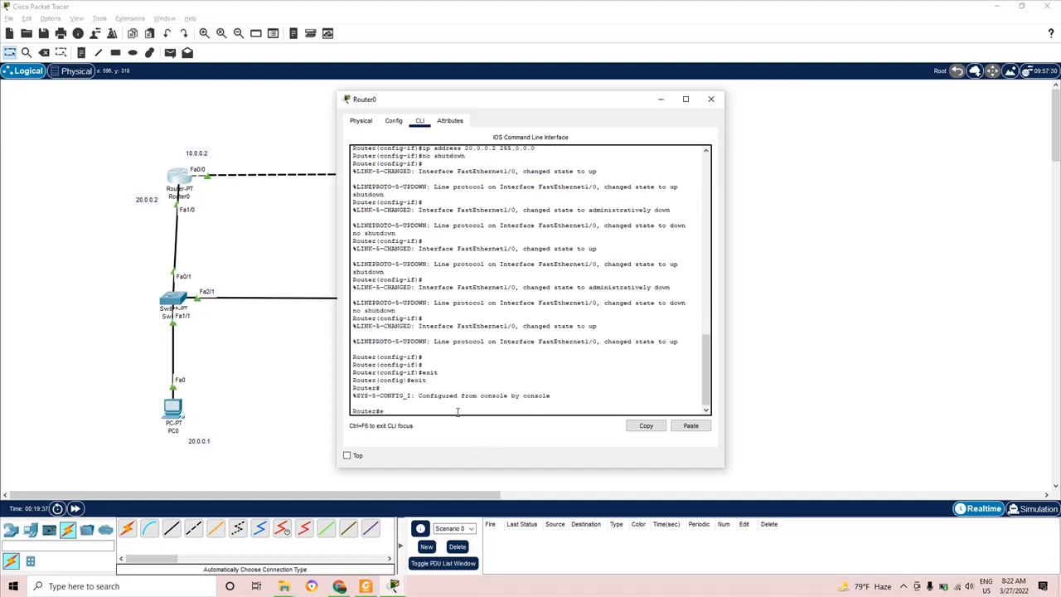
pyautogui.press('Return')
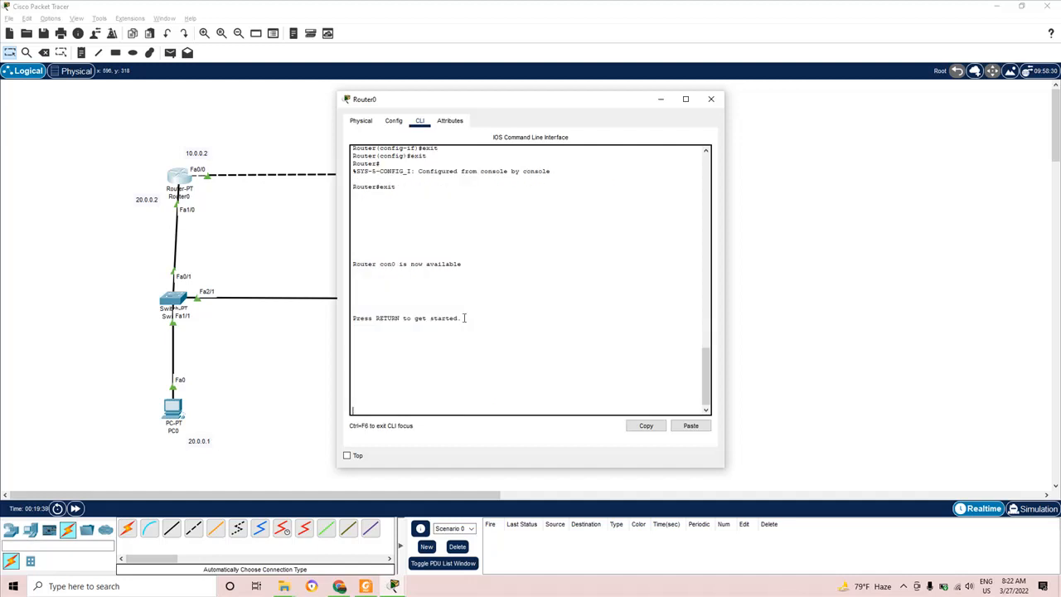
# - Close and reopen Router0's command-line window twice
pyautogui.click(711, 98)
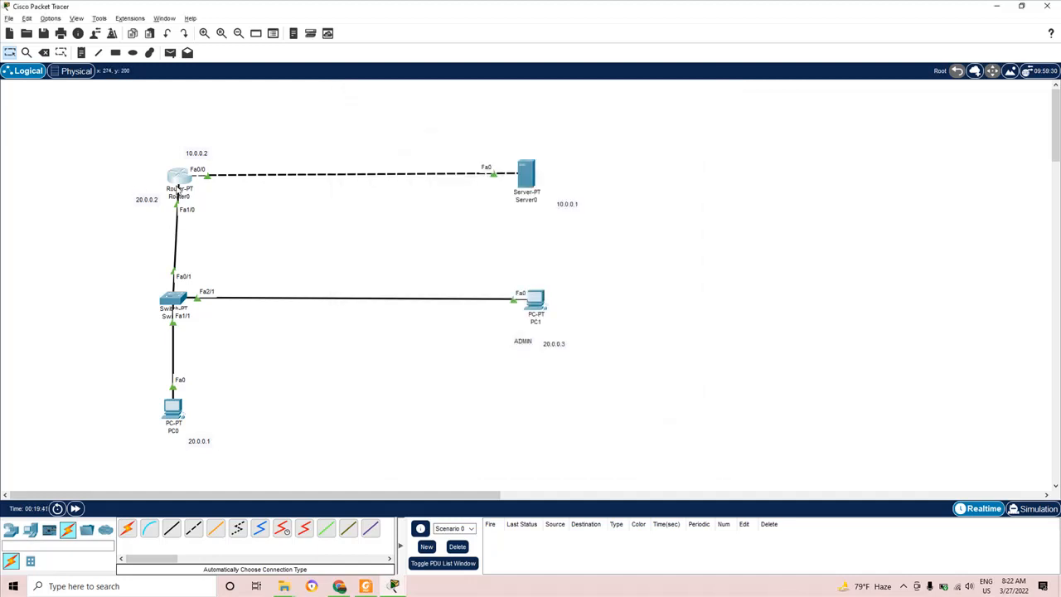
pyautogui.click(176, 178)
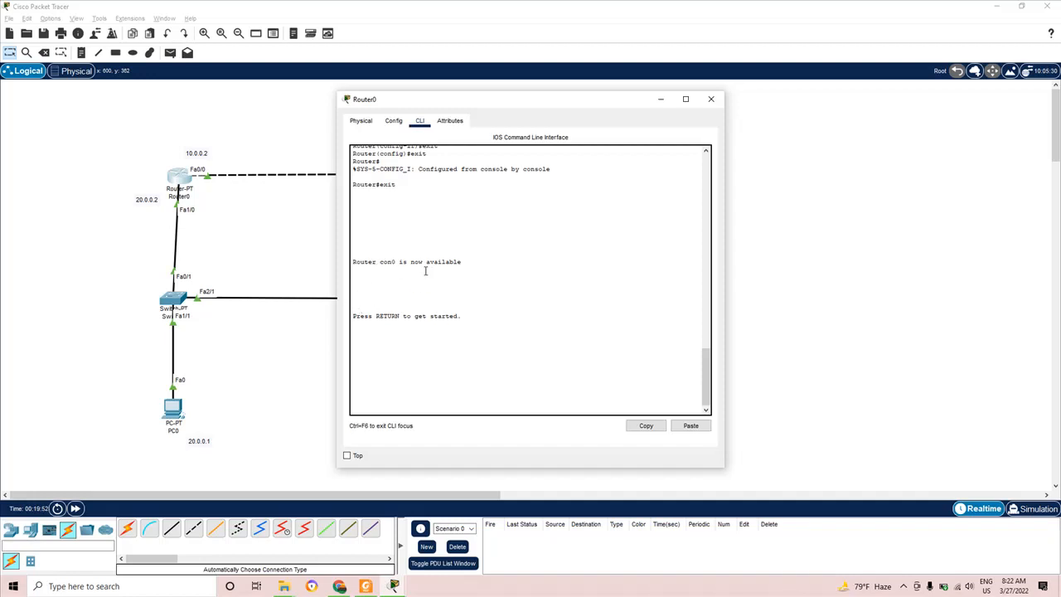
pyautogui.click(711, 99)
pyautogui.click(176, 185)
# - Start a fresh console session, enter privileged mode with 'en', then view the lab PDF
pyautogui.press('Return')
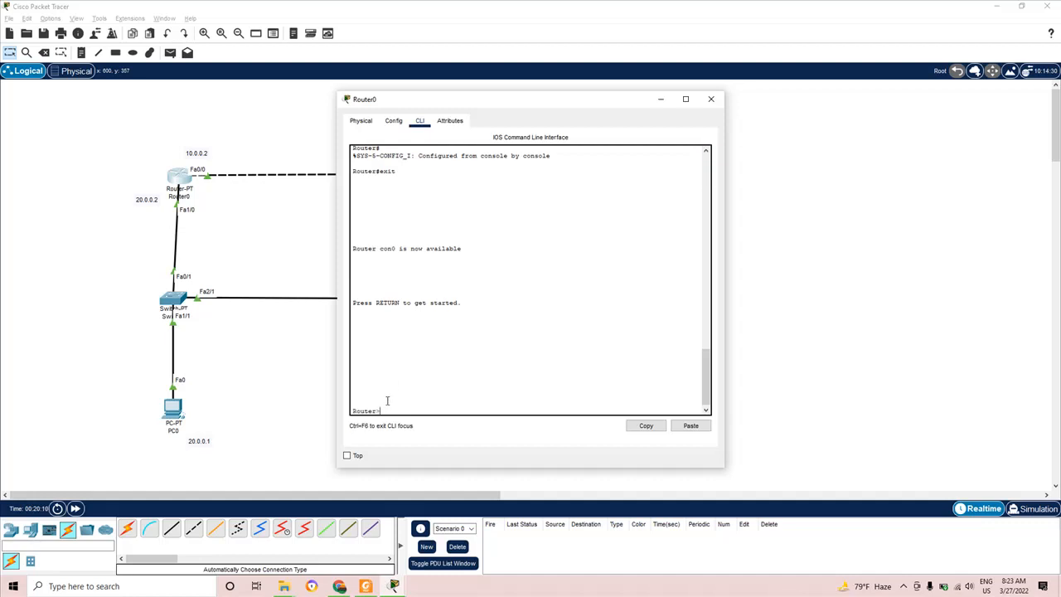
pyautogui.moveTo(387, 409); pyautogui.dragTo(342, 410)
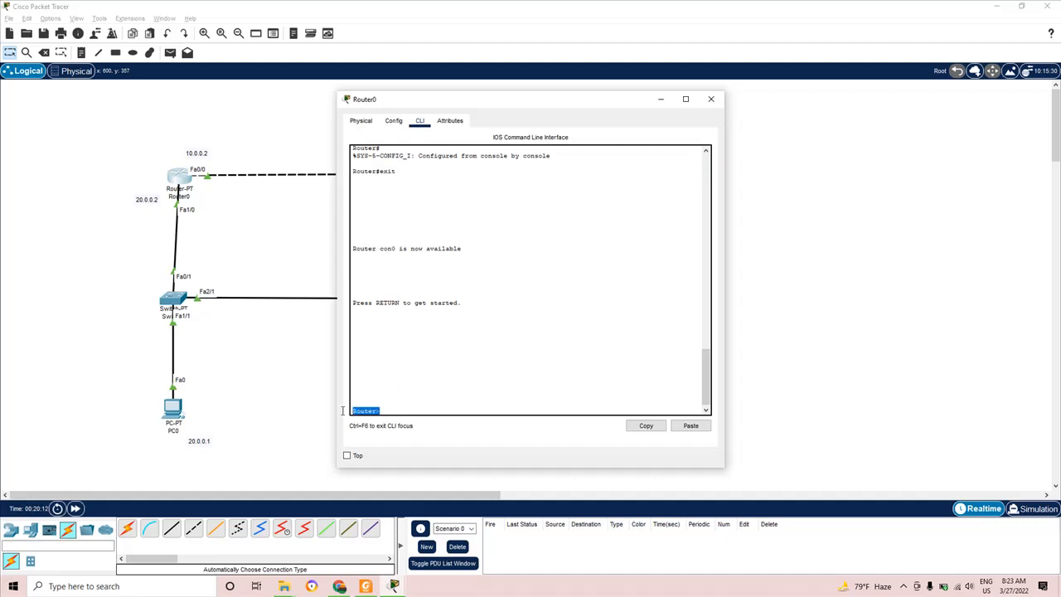
pyautogui.click(397, 410)
pyautogui.write('en')
pyautogui.press('Return')
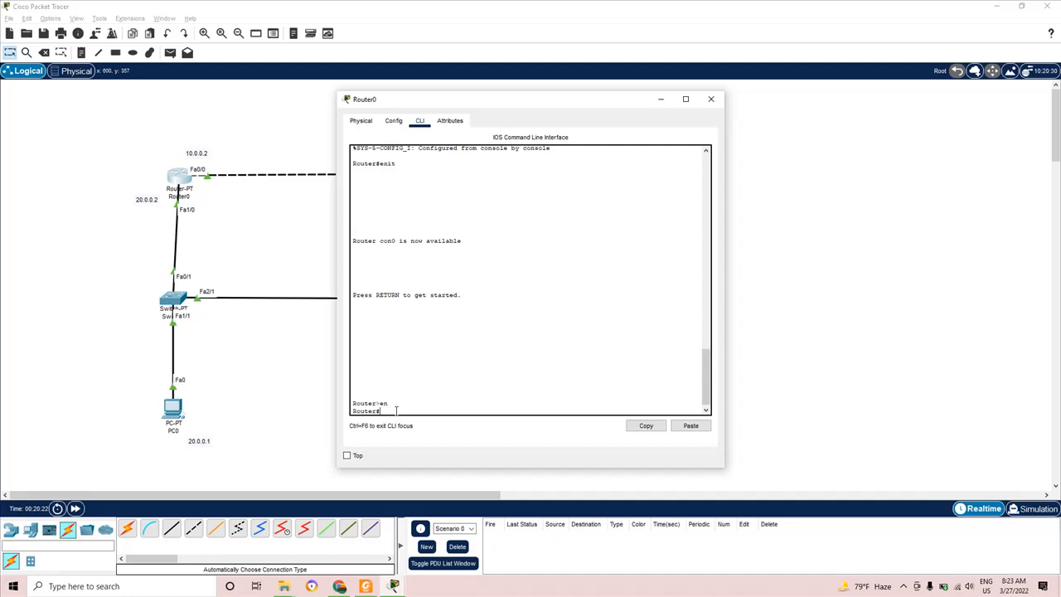
pyautogui.click(370, 586)
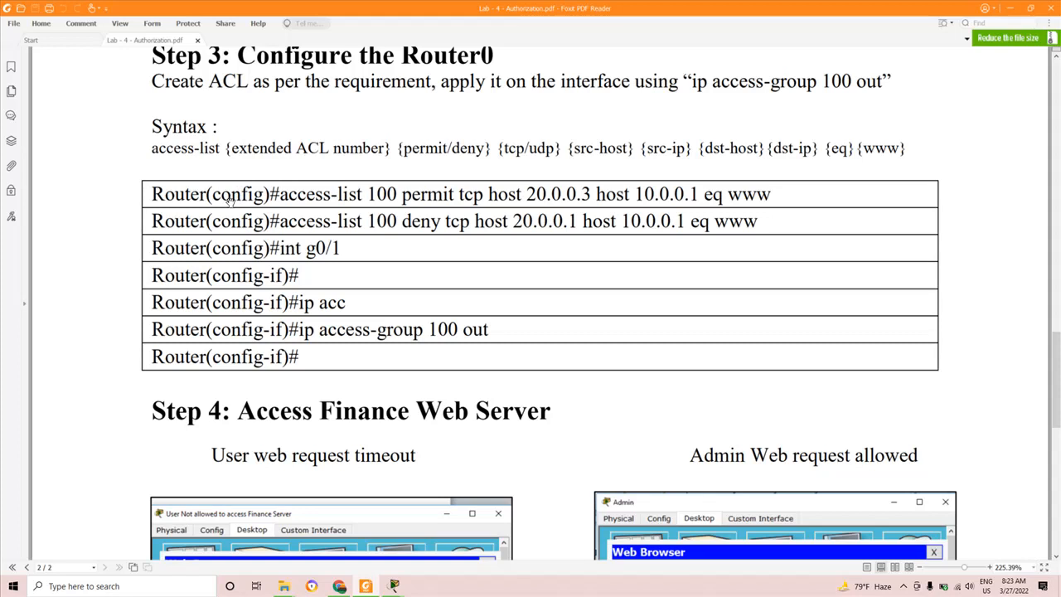
# - Back in Router0's console, run 'config t' to reach the global configuration prompt
pyautogui.moveTo(396, 587)
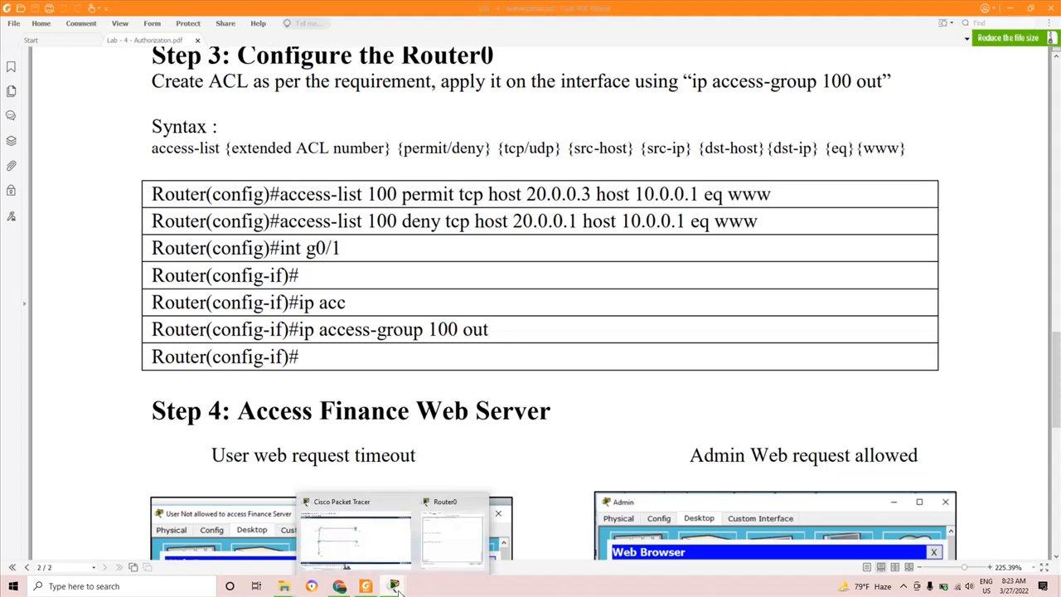
pyautogui.click(448, 547)
pyautogui.moveTo(353, 412); pyautogui.dragTo(390, 410)
pyautogui.click(398, 410)
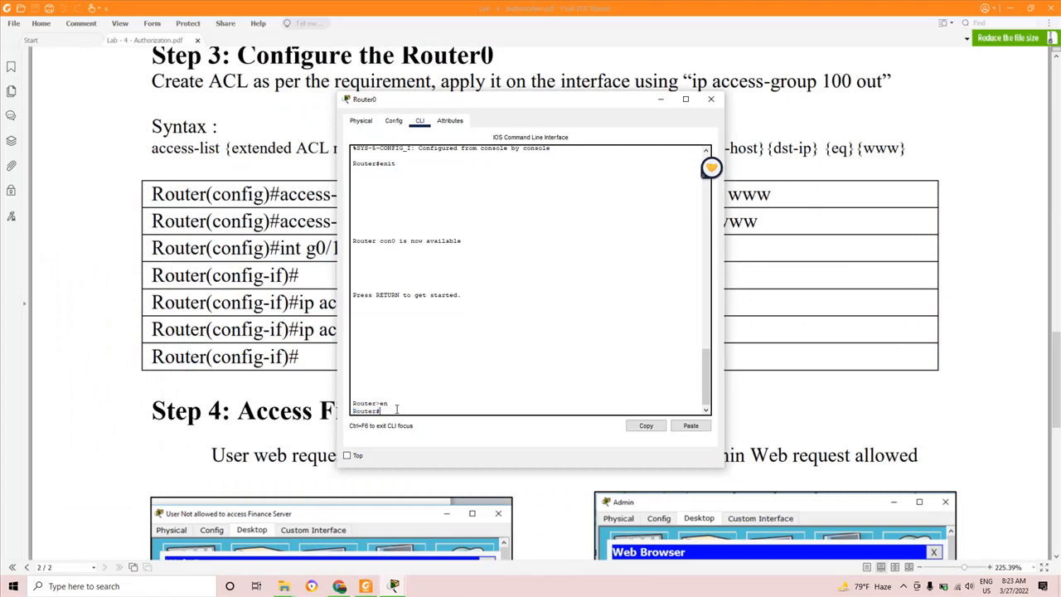
pyautogui.write('config t')
pyautogui.press('Return')
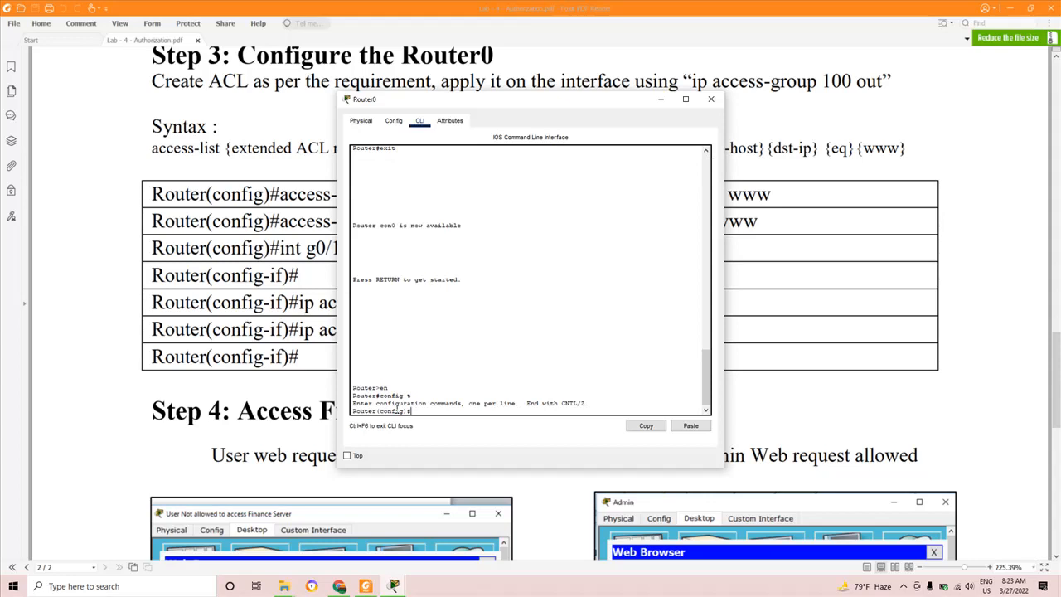
pyautogui.click(365, 586)
pyautogui.click(370, 587)
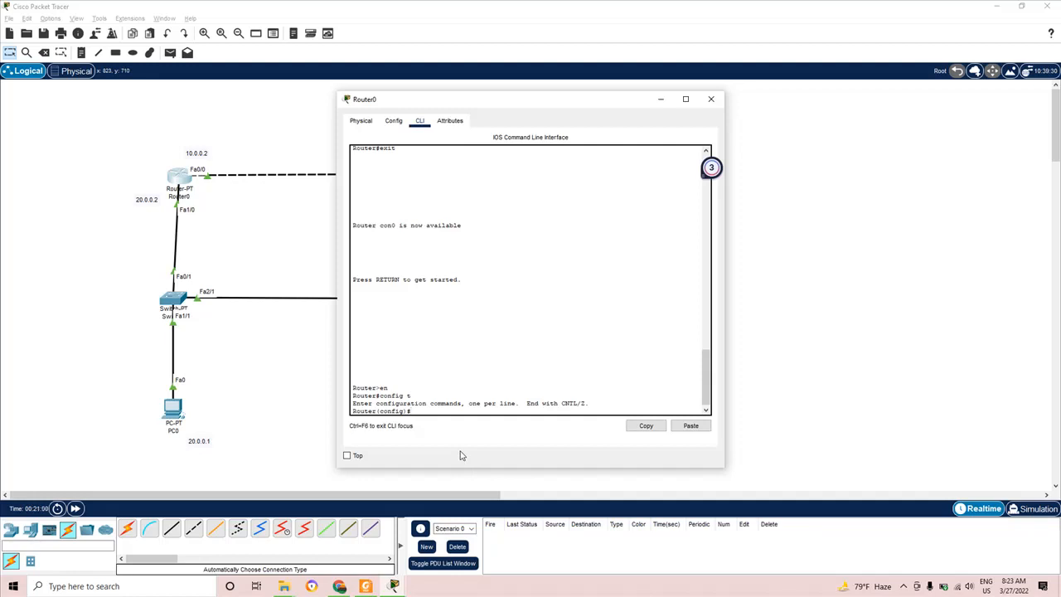
# - Reopen Router0's CLI and exit back out of configuration mode
pyautogui.click(711, 99)
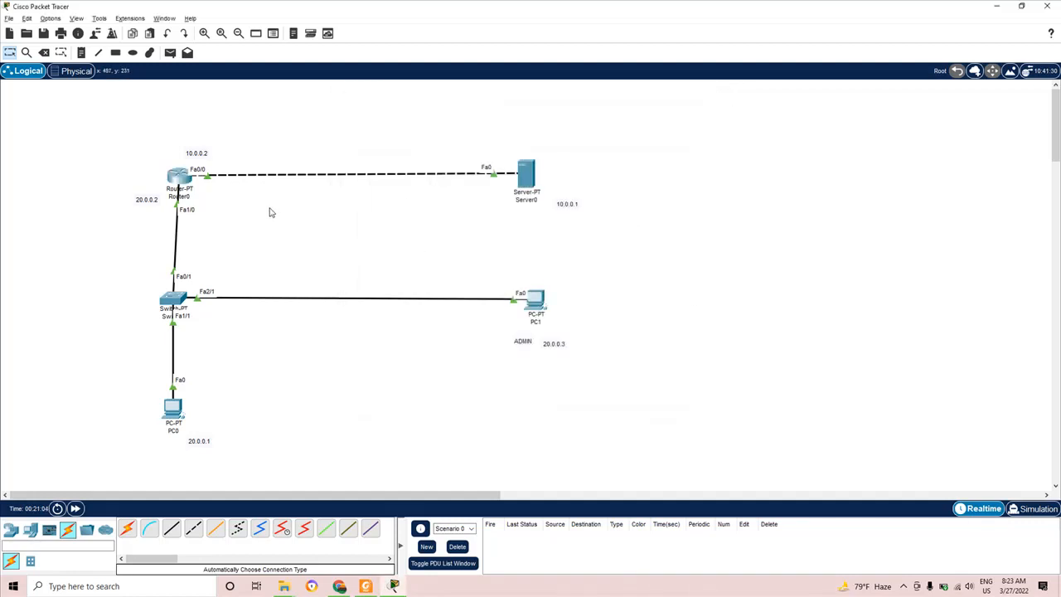
pyautogui.click(179, 183)
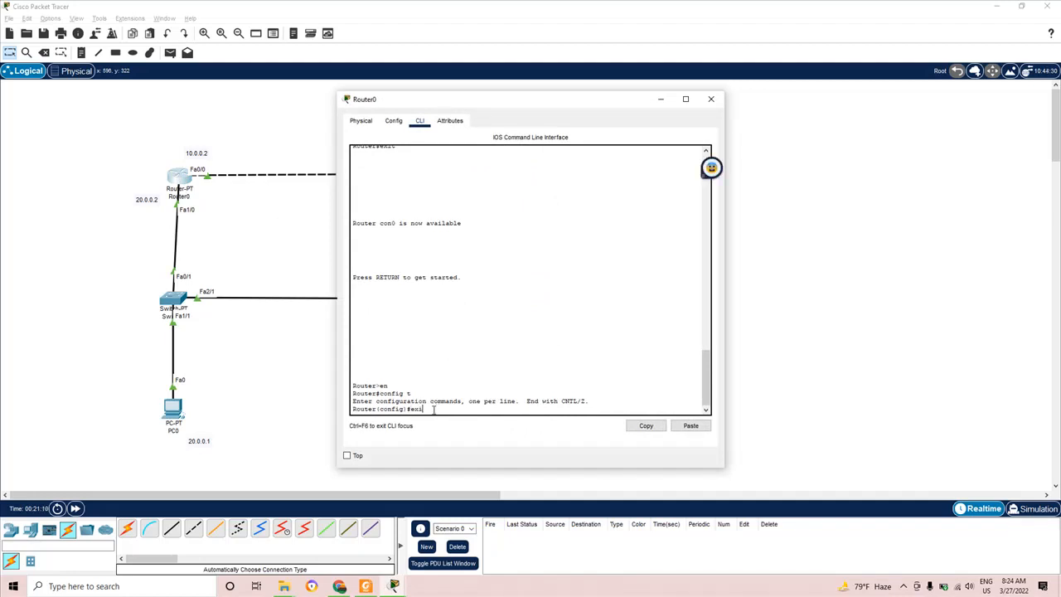
pyautogui.write('it')
pyautogui.press('Return')
pyautogui.press('Return')
pyautogui.write('exit')
pyautogui.press('Return')
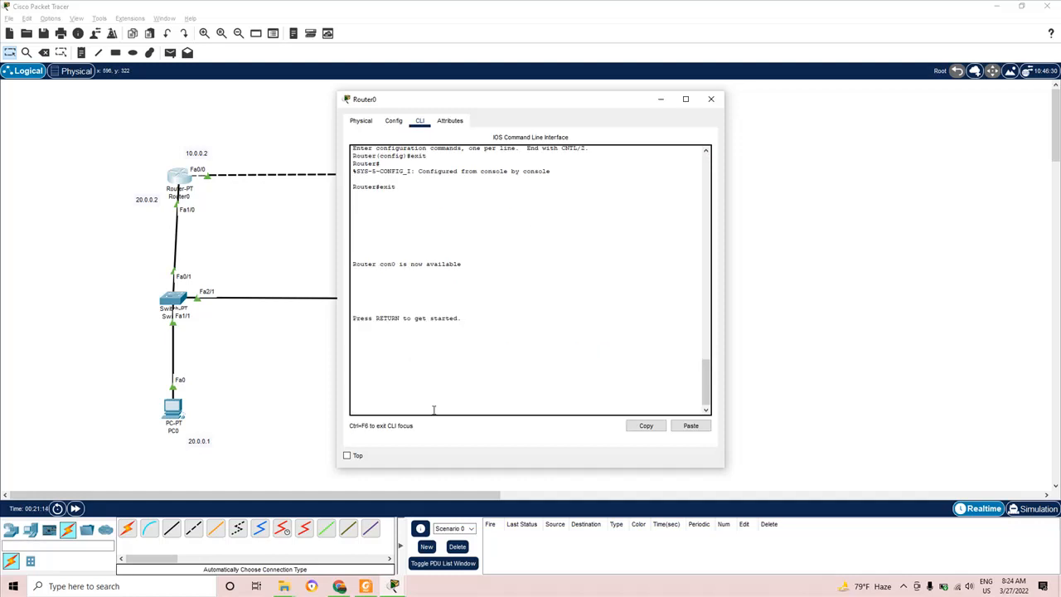
# - Reopen the console, wake it, and enter privileged mode with 'en'
pyautogui.click(711, 98)
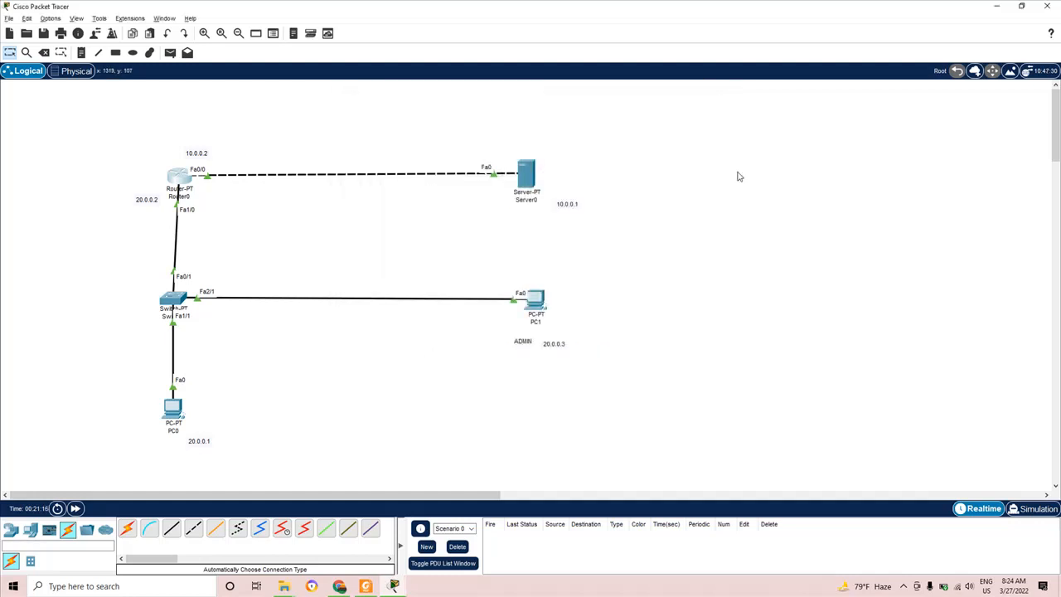
pyautogui.click(178, 177)
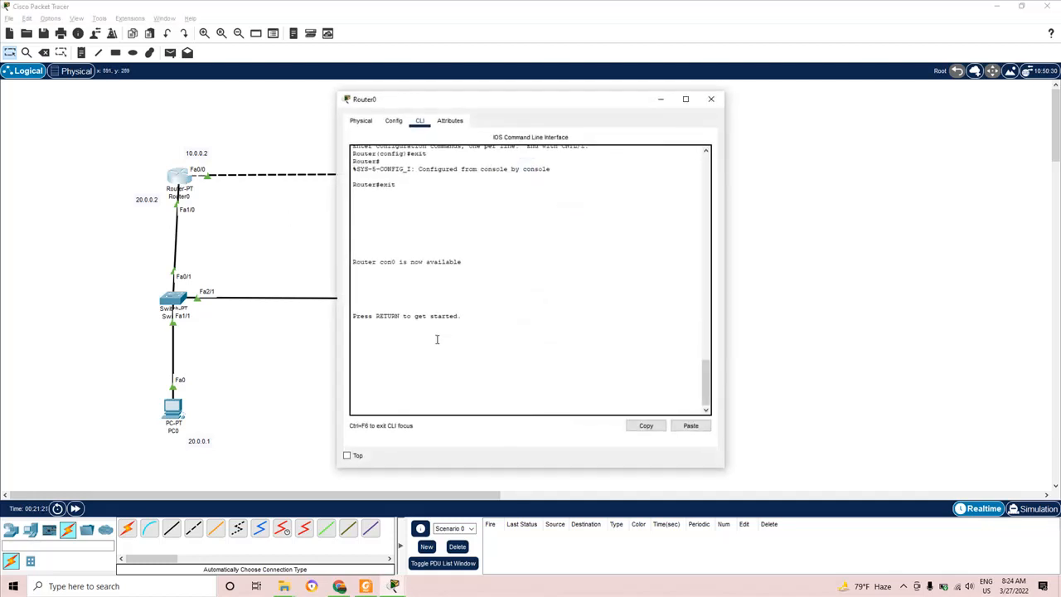
pyautogui.press('Return')
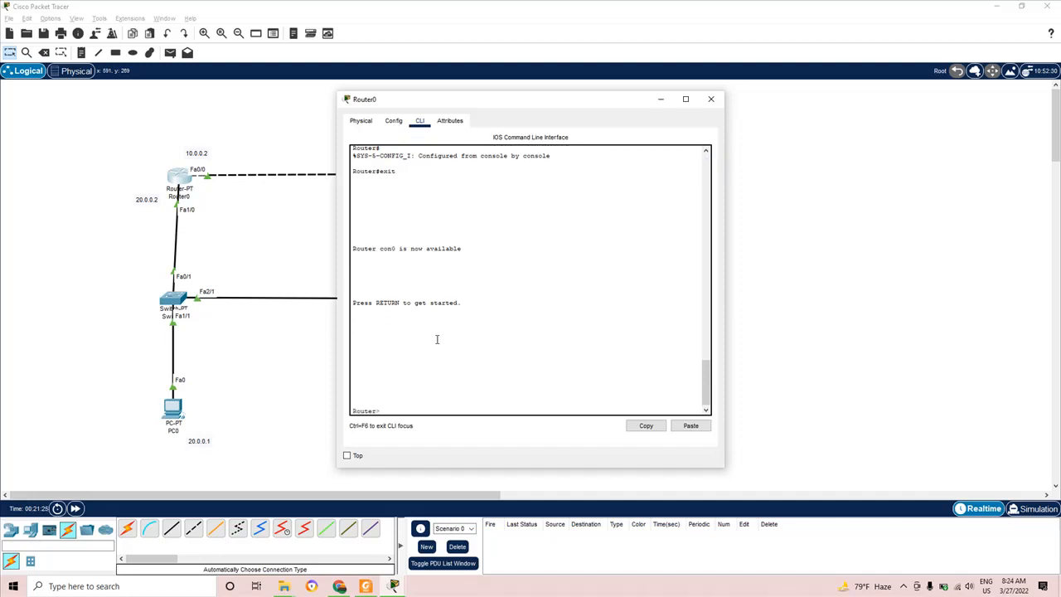
pyautogui.write('enm')
pyautogui.press('BackSpace')
pyautogui.press('Return')
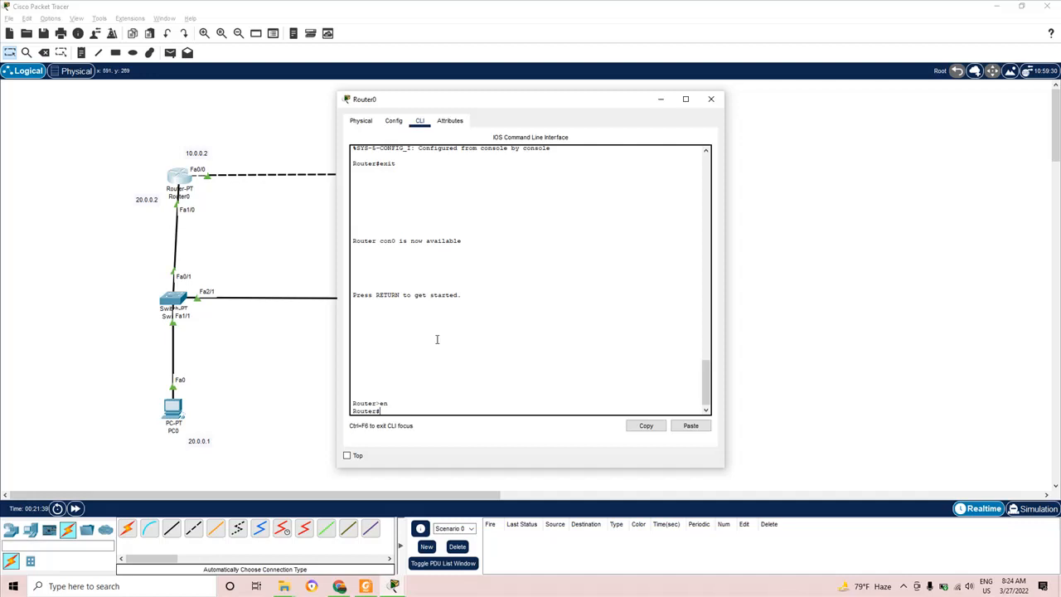
# - Enter global configuration mode with 'config t' and switch to the lab PDF
pyautogui.write('config t')
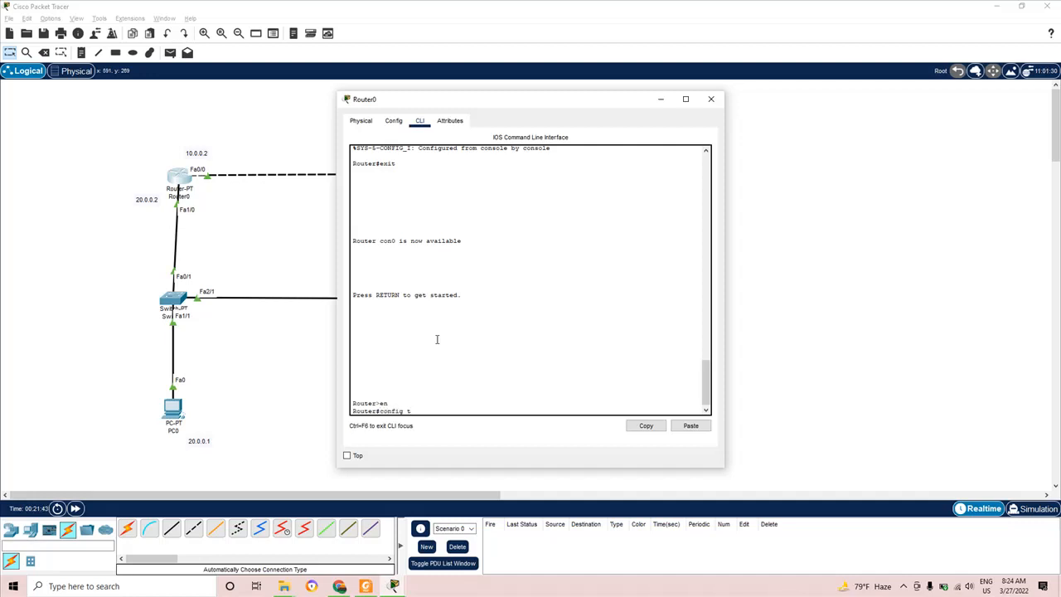
pyautogui.press('Return')
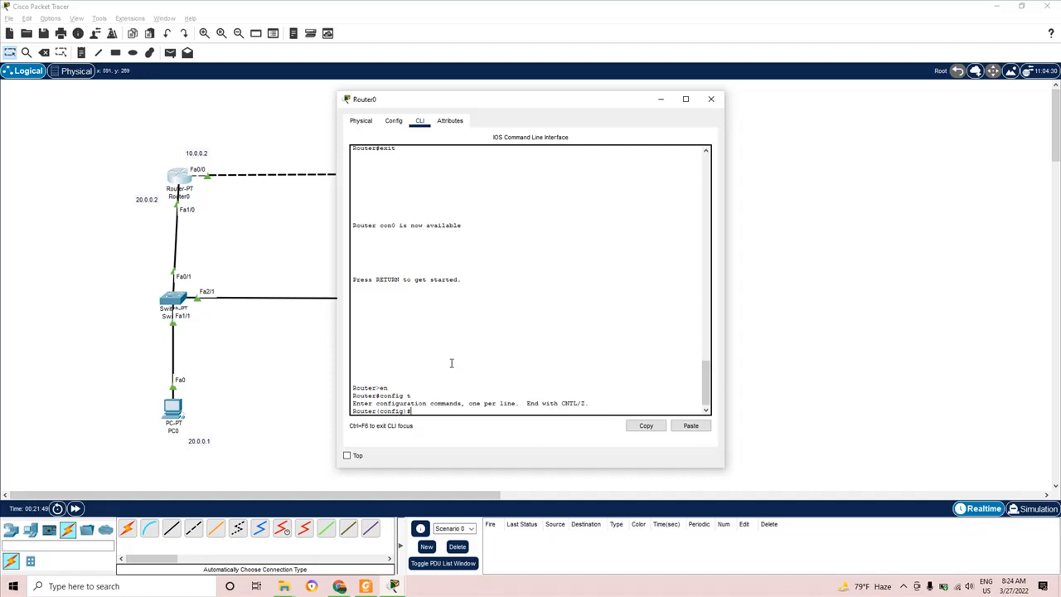
pyautogui.hotkey('alt', 'Tab')
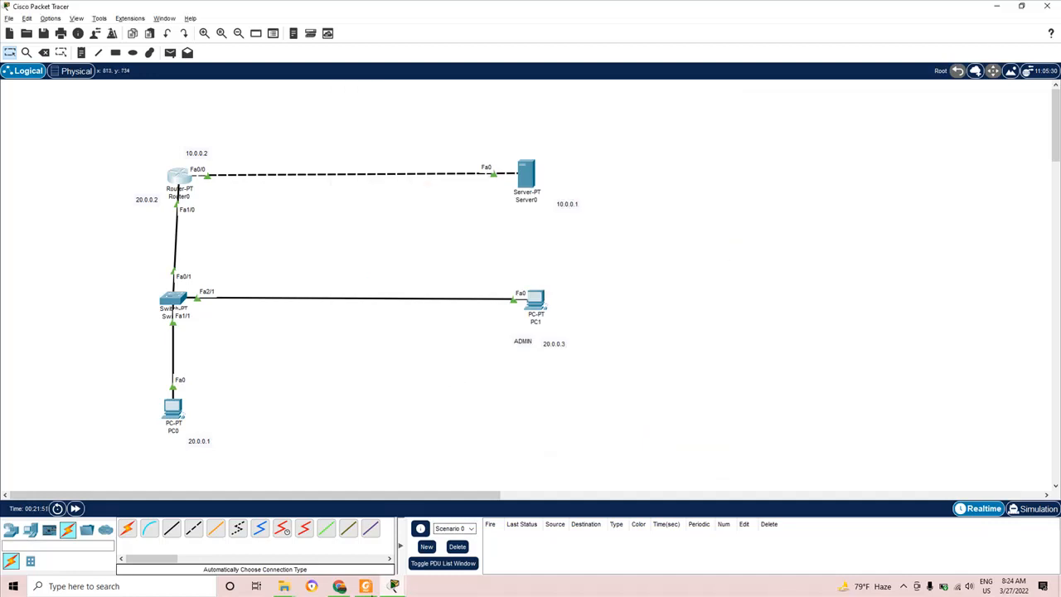
pyautogui.click(366, 586)
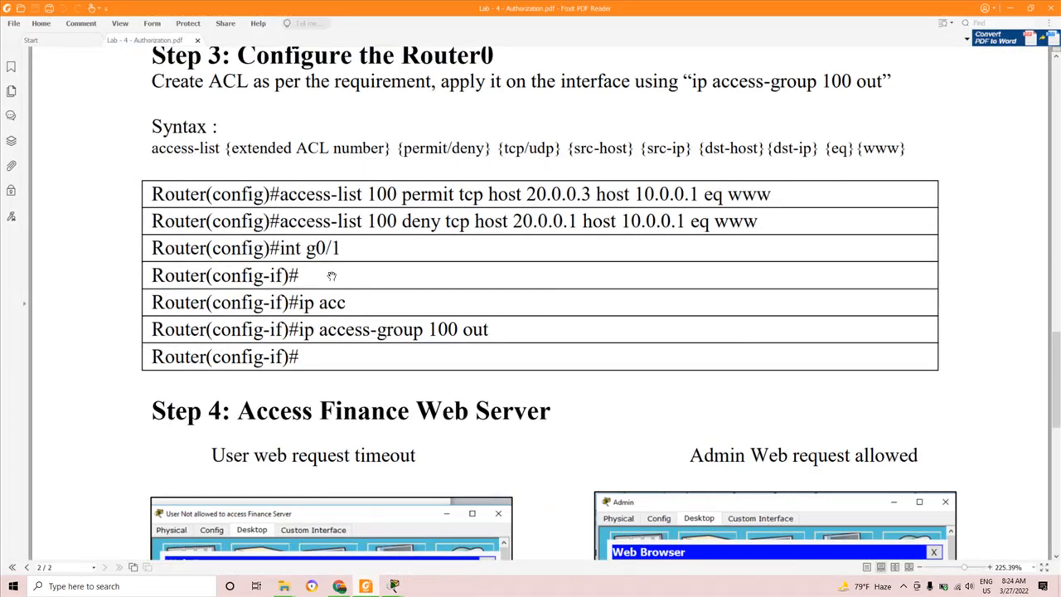